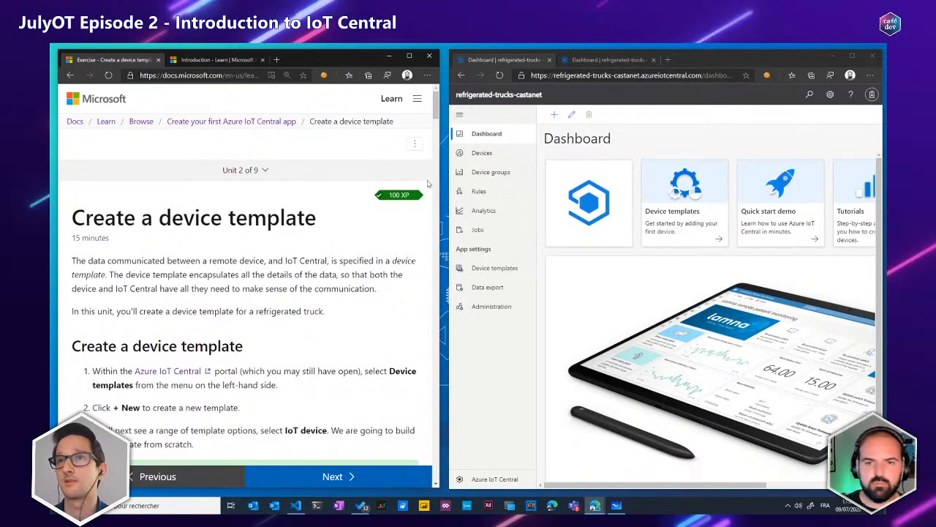
Capture a screen snip of the IoT Central navigation menu and paste it below the diagram in Microsoft Whiteboard
key(super+shift+s)
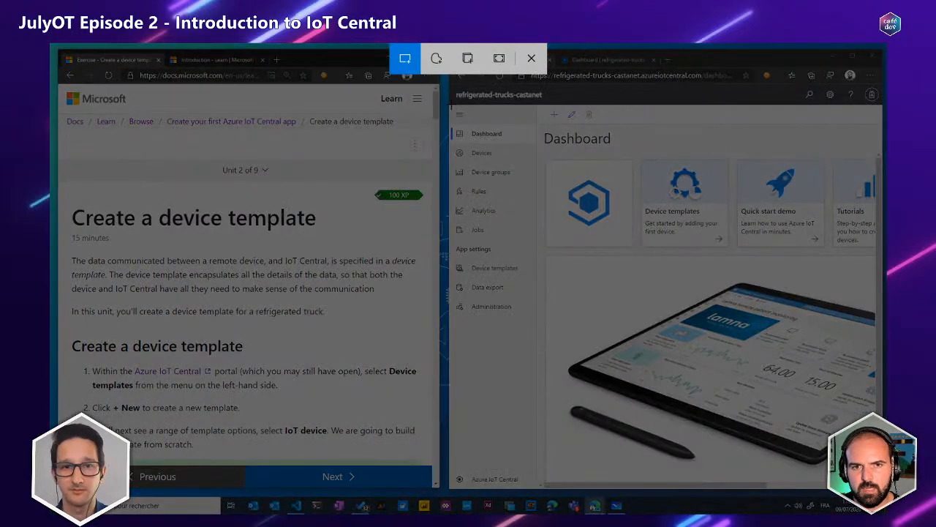
drag(449, 107, 543, 318)
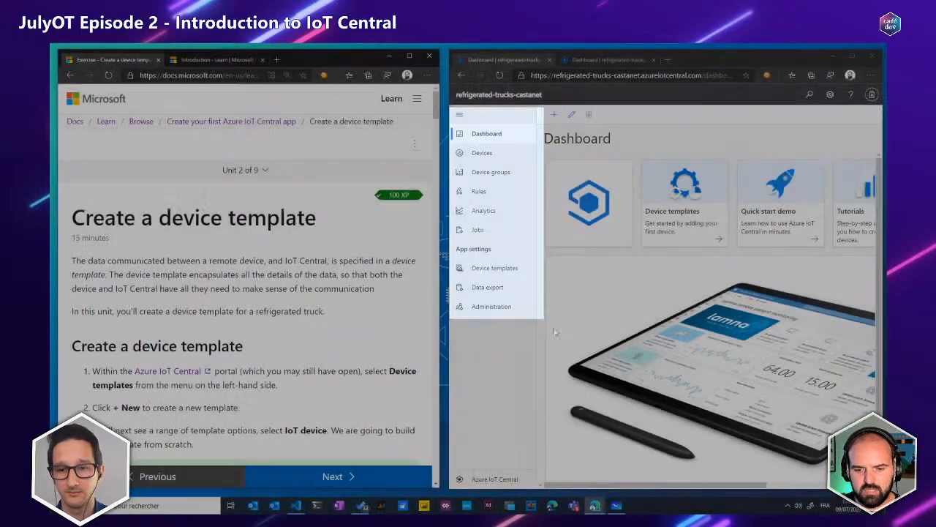
click(616, 505)
scroll(668, 308, down, 5)
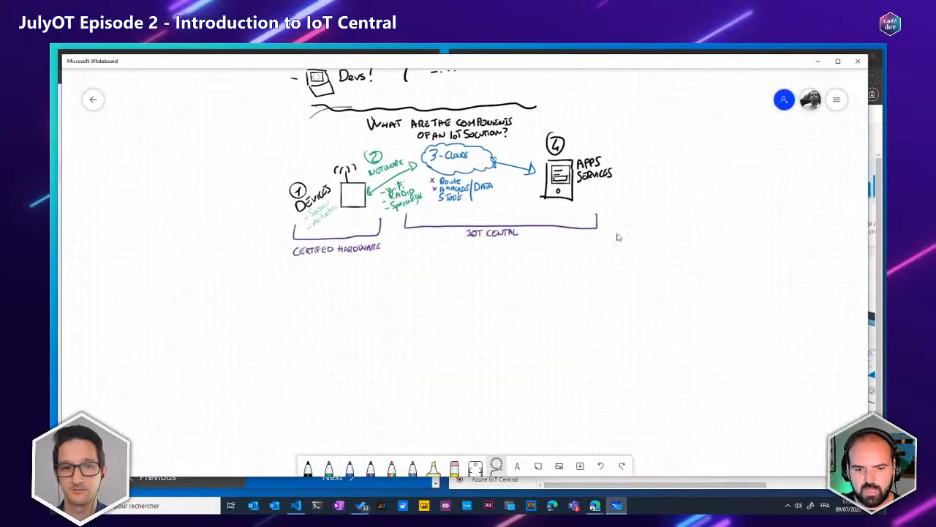
scroll(517, 245, up, 3)
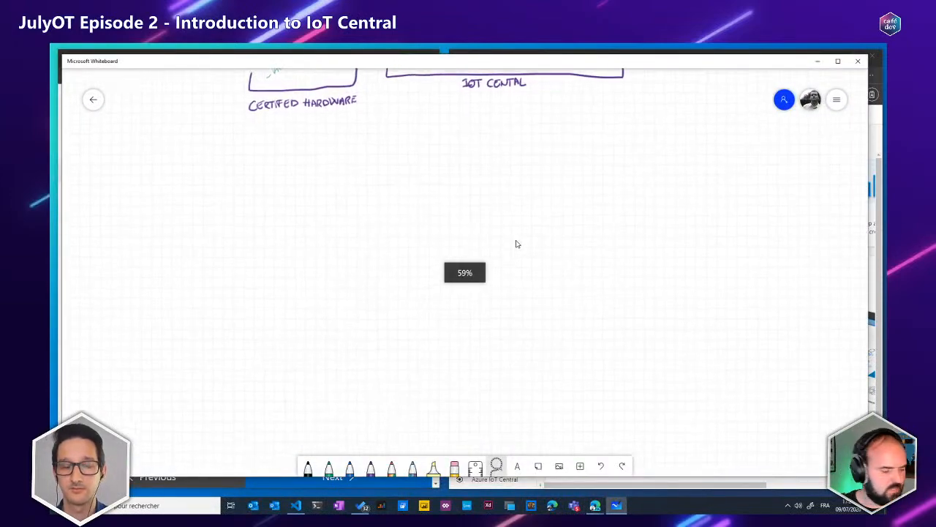
right_click(439, 246)
Move and enlarge the pasted menu image so it sits just below the hand-drawn certified hardware label
drag(449, 247, 323, 212)
drag(361, 288, 425, 432)
drag(348, 328, 315, 420)
drag(322, 363, 316, 346)
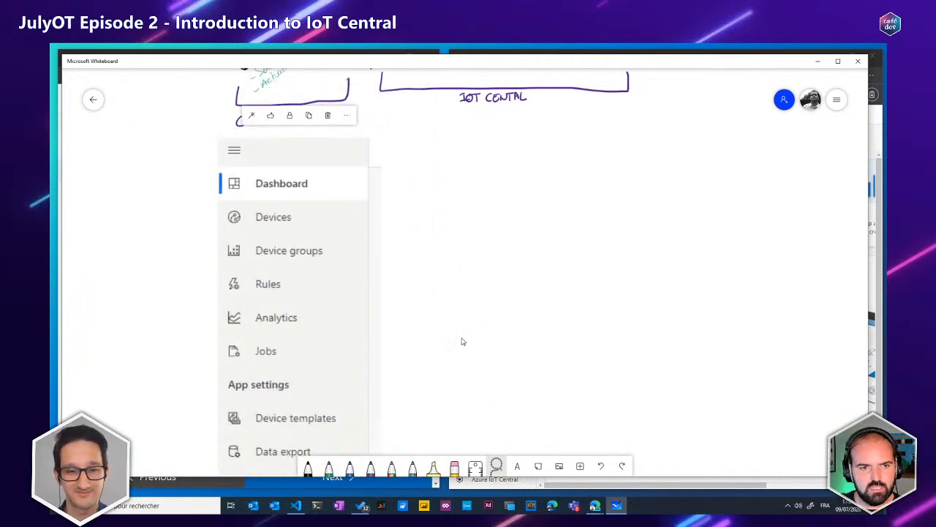
scroll(463, 340, down, 1)
drag(464, 339, 465, 292)
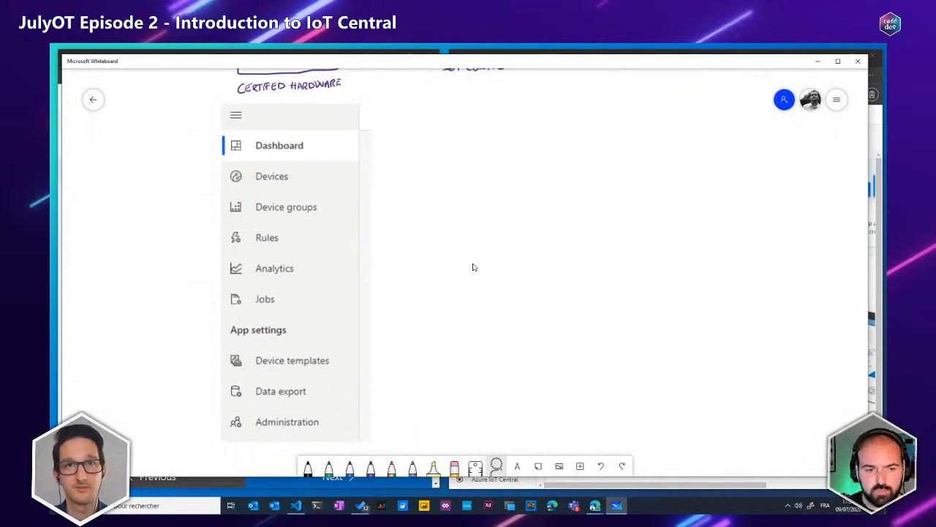
Draw a blue bracket around the App settings entries of the menu image and label it "ADMIN"
click(350, 467)
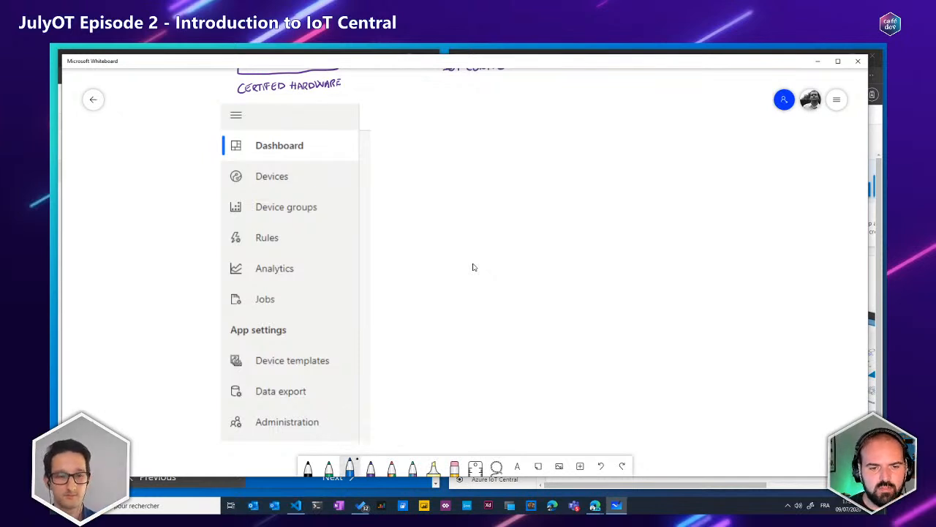
mouse_move(351, 322)
mouse_down()
mouse_move(388, 355)
mouse_move(399, 428)
mouse_move(373, 432)
mouse_up()
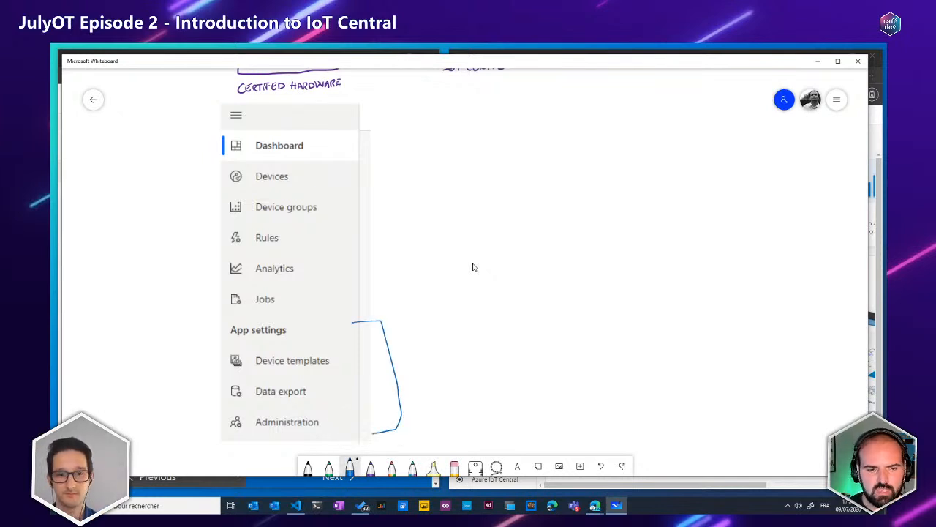
mouse_move(414, 355)
mouse_down()
mouse_move(420, 334)
mouse_move(428, 355)
mouse_up()
mouse_move(413, 345)
mouse_down()
mouse_move(433, 352)
mouse_move(460, 331)
mouse_move(462, 346)
mouse_move(482, 329)
mouse_up()
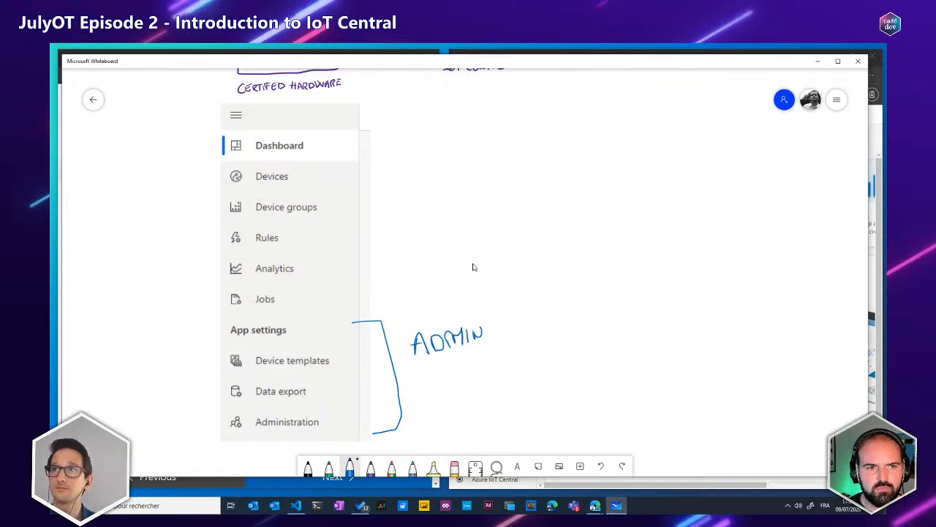
Mark and underline the Devices entry in blue, and write an underlined "DEVICE DB." note beside it
drag(346, 163, 349, 180)
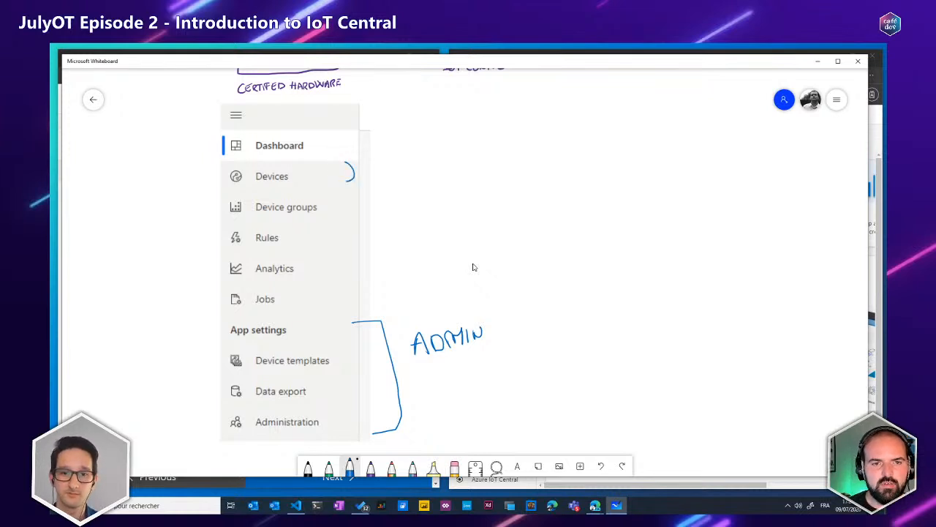
drag(255, 181, 289, 180)
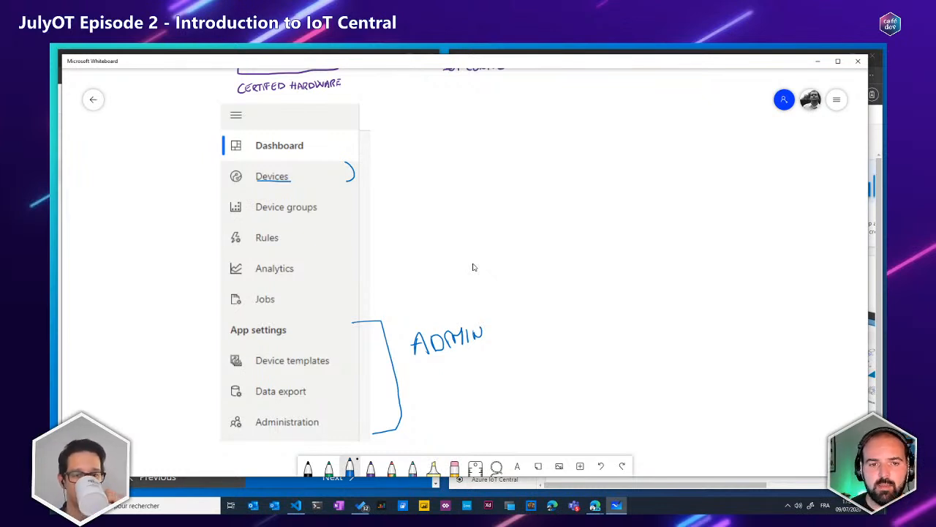
mouse_move(380, 166)
mouse_down()
mouse_move(380, 181)
mouse_move(397, 170)
mouse_move(450, 173)
mouse_up()
drag(449, 159, 460, 174)
click(463, 171)
drag(377, 179, 460, 178)
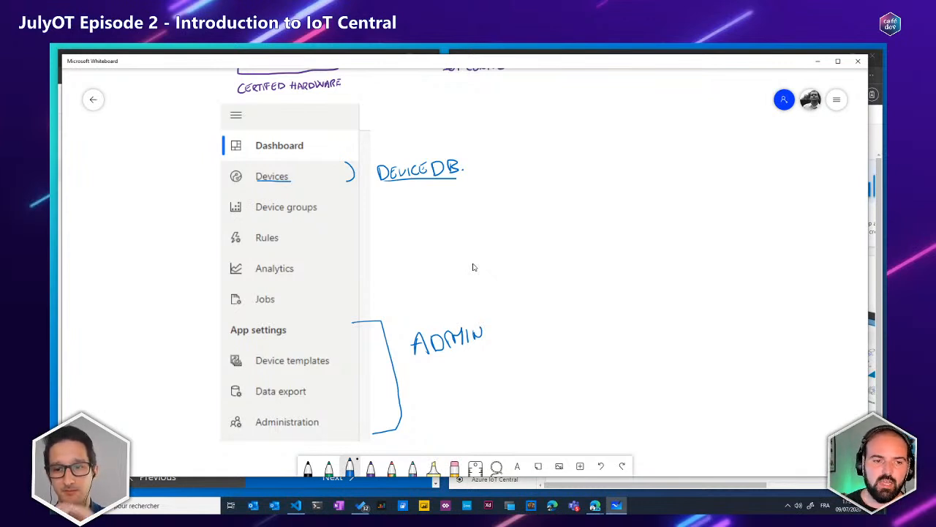
Mark the Device groups entry with a curved bracket and write "TYPE of HARDWARE" beside it
drag(341, 199, 341, 213)
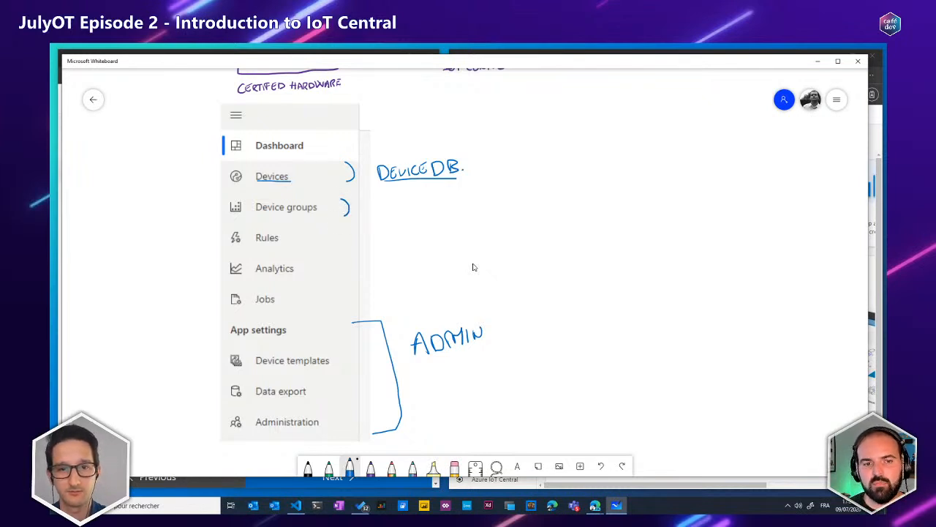
mouse_move(370, 201)
mouse_down()
mouse_move(392, 204)
mouse_move(395, 193)
mouse_move(417, 202)
mouse_up()
drag(412, 197, 425, 199)
mouse_move(437, 188)
mouse_down()
mouse_move(432, 204)
mouse_move(453, 189)
mouse_move(463, 193)
mouse_up()
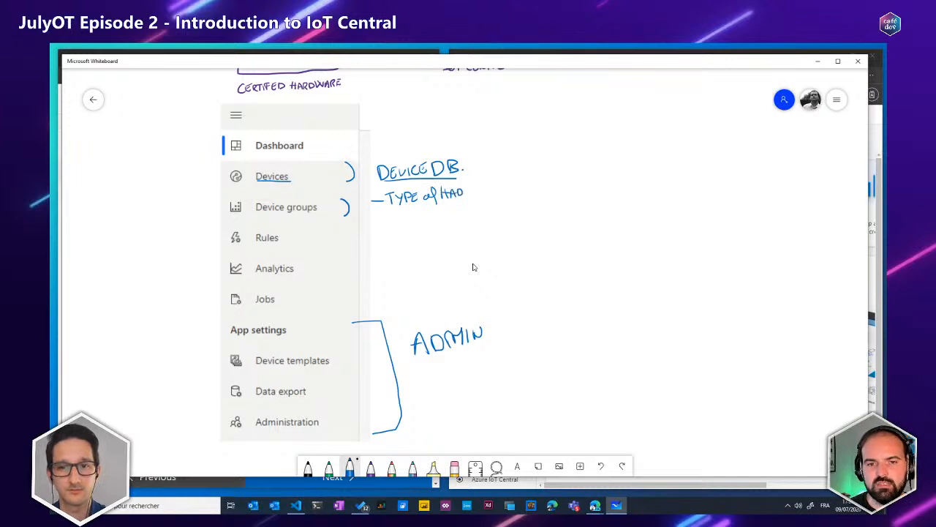
mouse_move(466, 189)
mouse_down()
mouse_move(469, 199)
mouse_move(483, 190)
mouse_up()
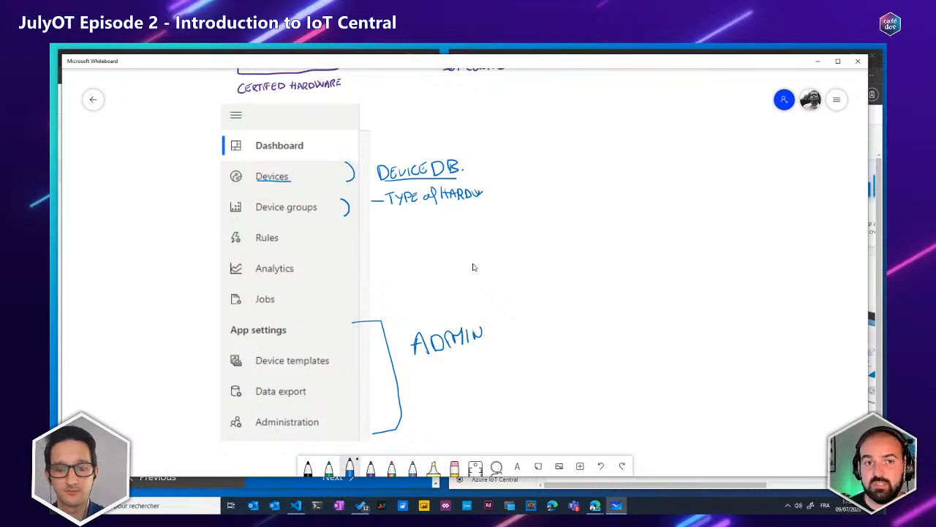
mouse_move(484, 199)
mouse_down()
mouse_move(487, 189)
mouse_move(492, 199)
mouse_move(501, 188)
mouse_move(508, 195)
mouse_move(507, 186)
mouse_up()
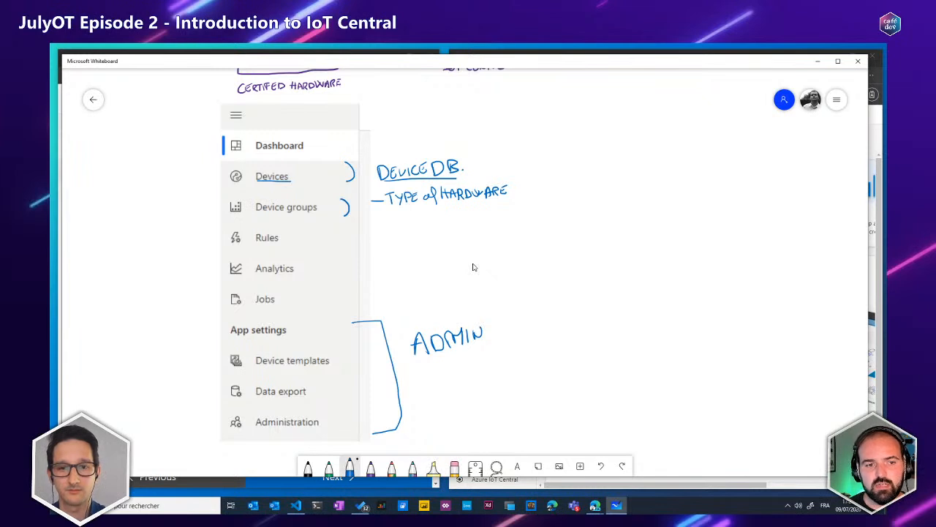
Bracket the Rules and Analytics entries and annotate them with "TAKE ACTION" and "DATA" respectively
mouse_move(339, 225)
mouse_down()
mouse_move(341, 243)
mouse_move(376, 229)
mouse_move(388, 234)
mouse_up()
drag(380, 219, 407, 231)
mouse_move(414, 220)
mouse_down()
mouse_move(413, 232)
mouse_move(461, 219)
mouse_up()
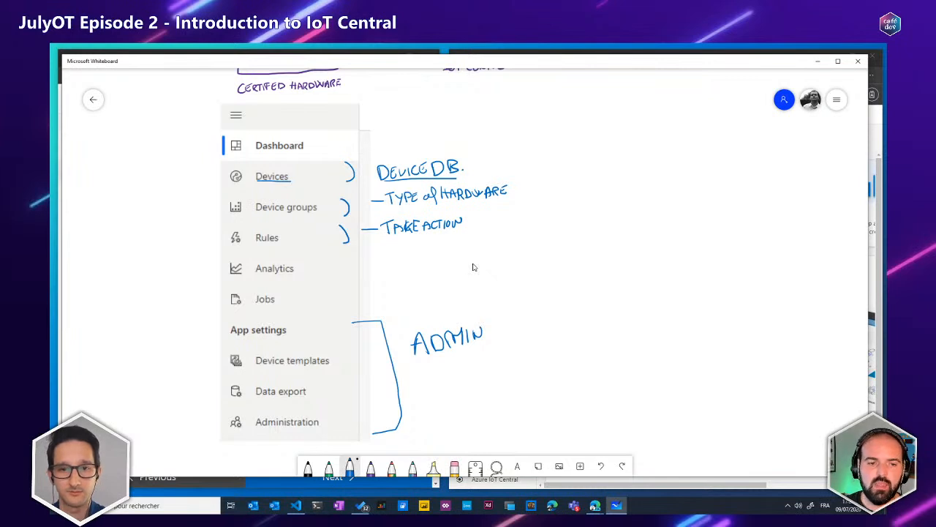
drag(342, 258, 348, 273)
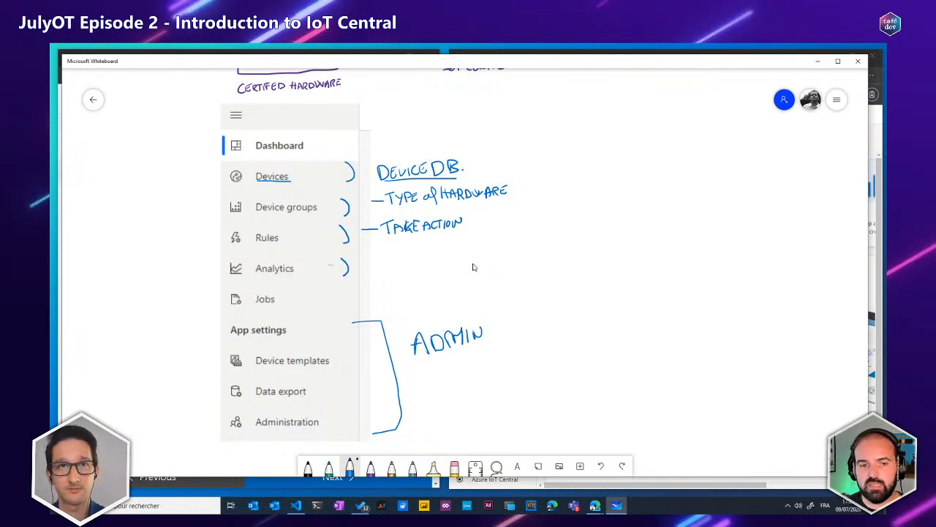
mouse_move(369, 265)
mouse_down()
mouse_move(397, 271)
mouse_move(412, 257)
mouse_move(416, 267)
mouse_move(424, 255)
mouse_move(421, 270)
mouse_move(426, 254)
mouse_move(430, 268)
mouse_up()
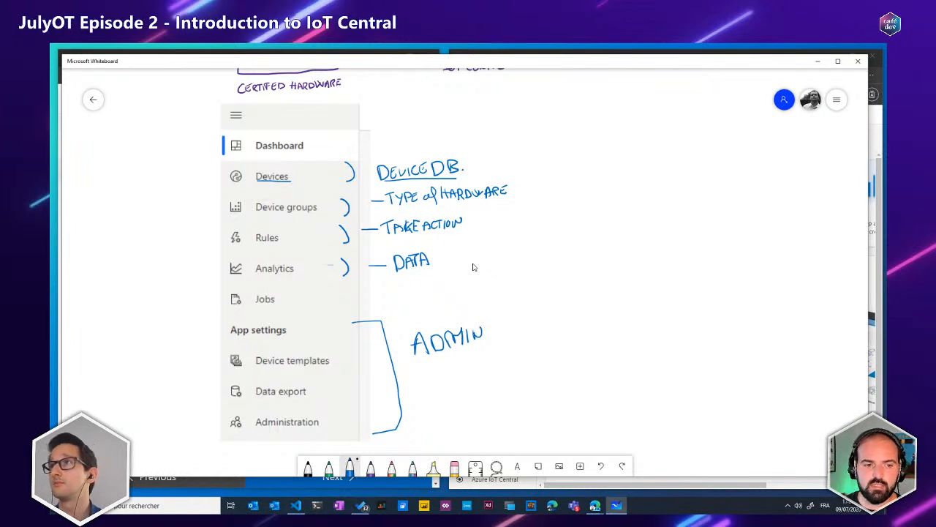
Bracket the Jobs entry with an arrow leading to the ADMIN note, and underline Device templates
mouse_move(338, 287)
mouse_down()
mouse_move(339, 306)
mouse_move(394, 319)
mouse_up()
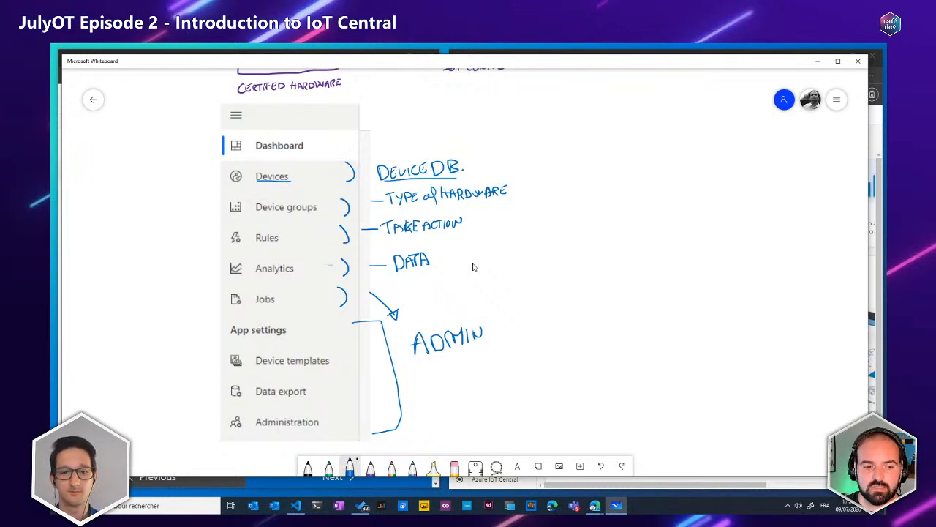
drag(256, 364, 329, 364)
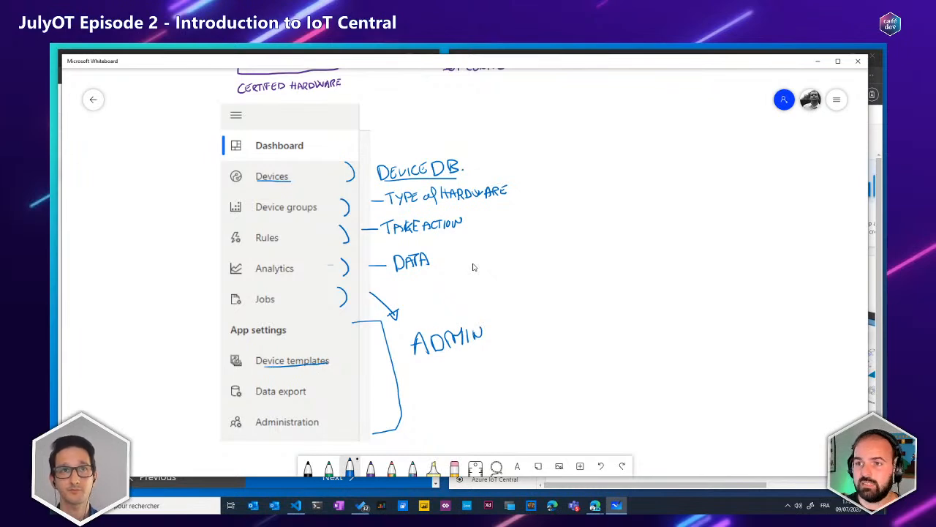
Switch back to the IoT Central app and create a non-simulated device with the Unassigned template and the default name and ID
click(817, 61)
click(515, 267)
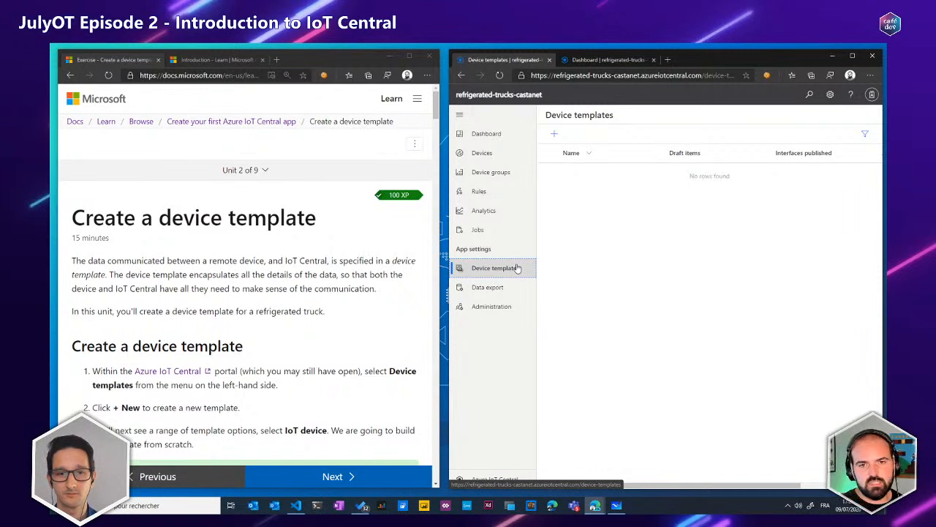
click(489, 156)
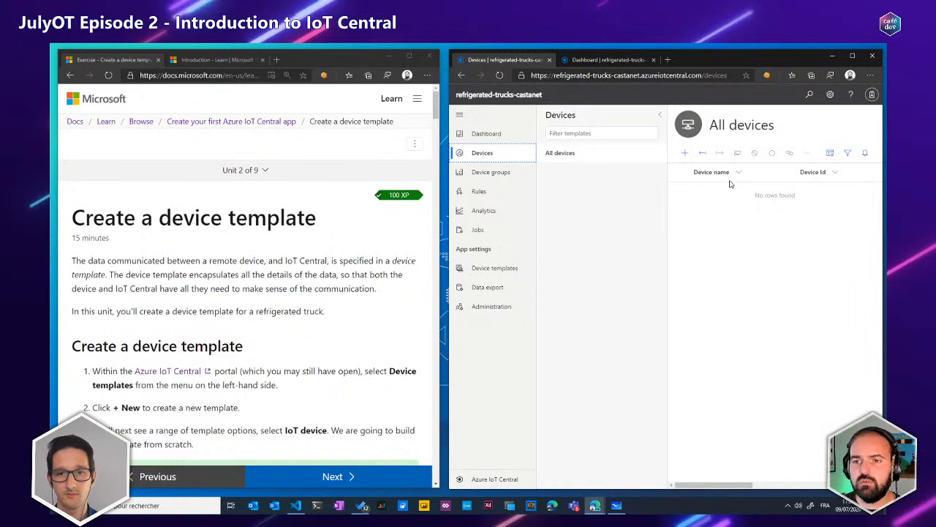
click(685, 153)
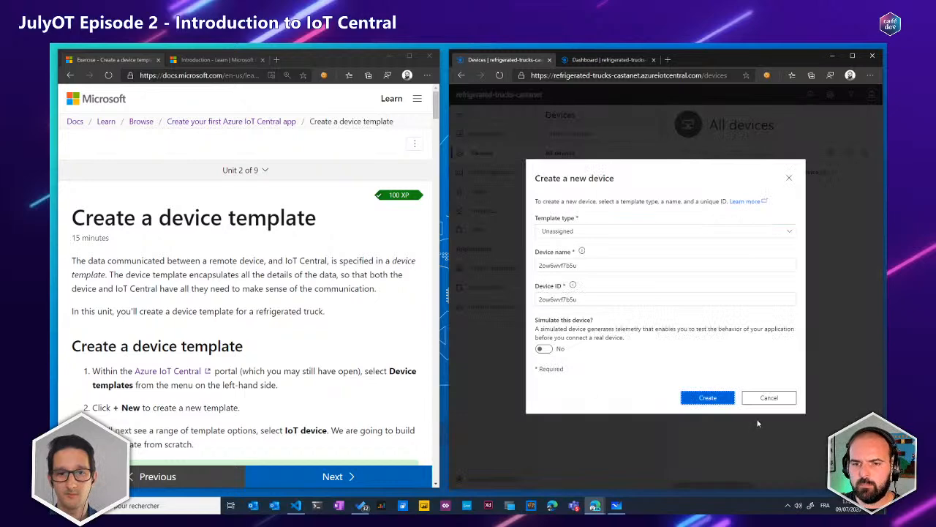
click(713, 405)
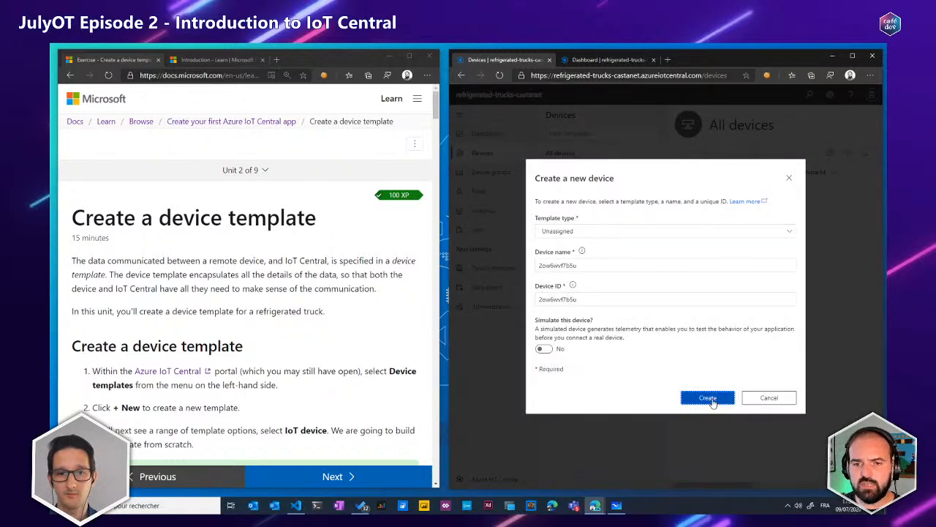
click(720, 192)
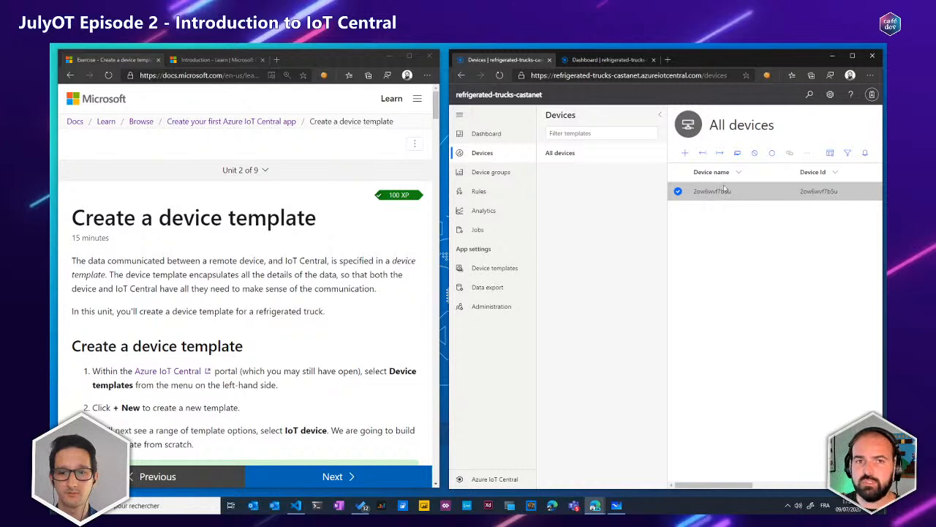
Check which template types are offered for another new device, without creating it
click(685, 156)
click(578, 231)
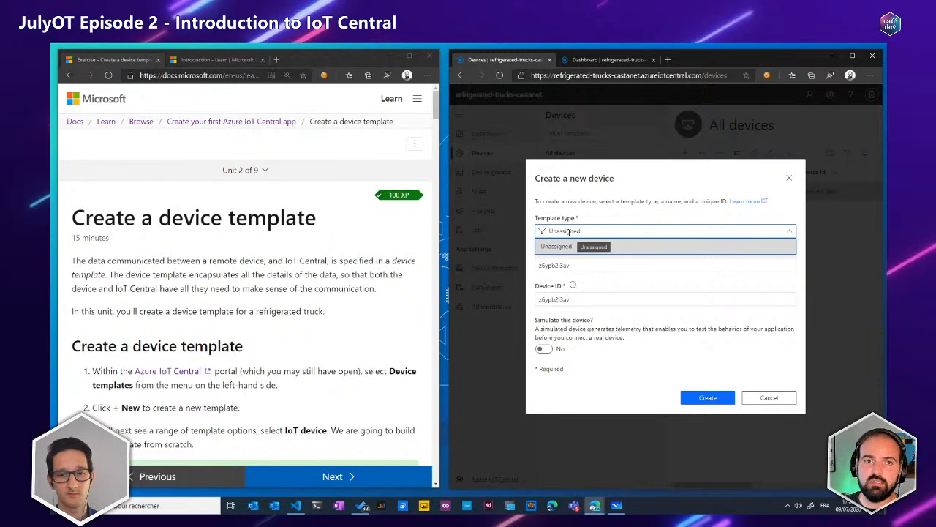
click(782, 403)
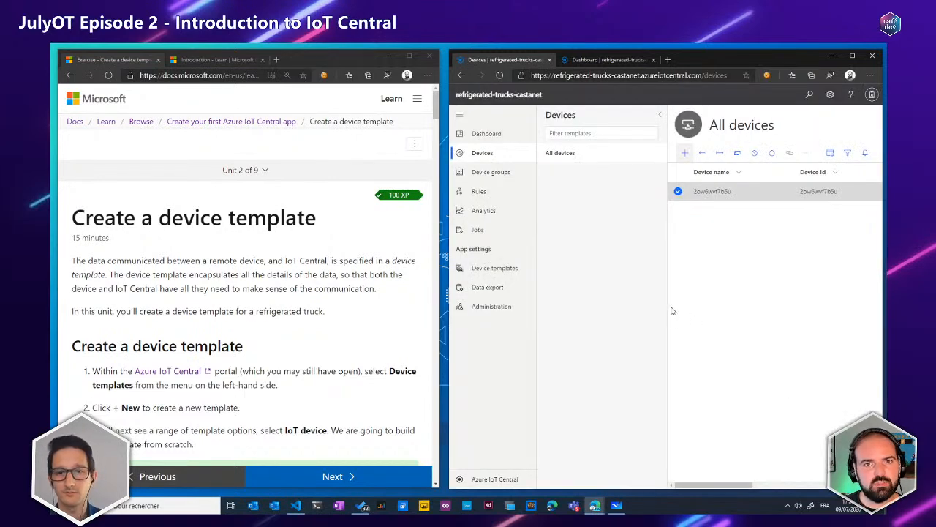
Consult the device template exercise instructions and start creating a new device template in IoT Central
click(483, 272)
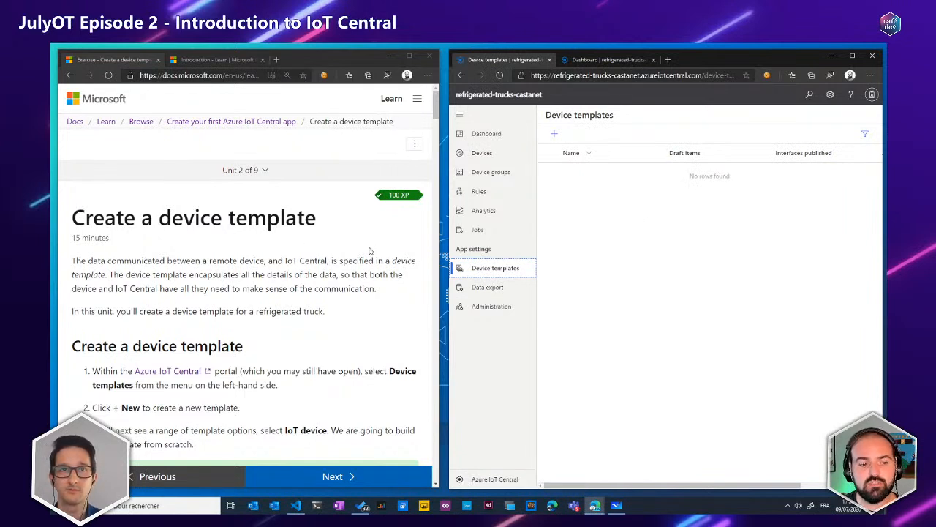
scroll(371, 251, down, 4)
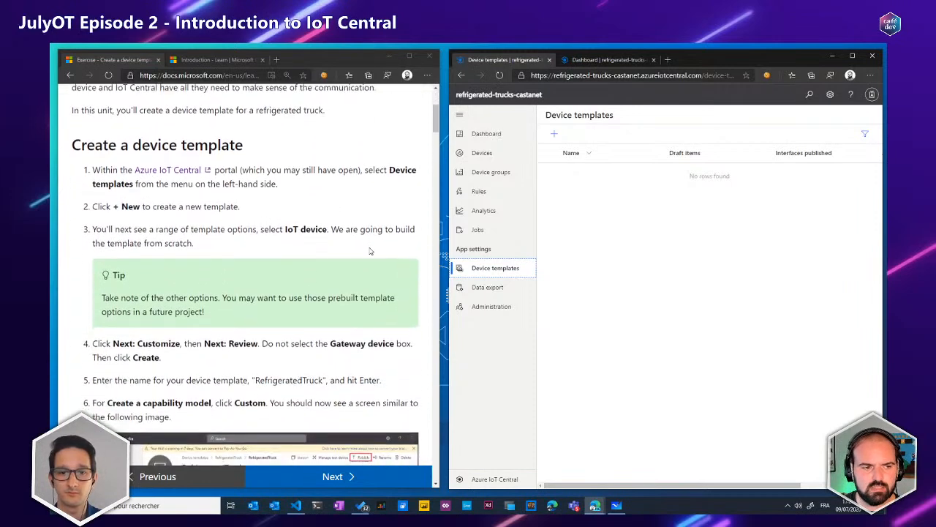
scroll(374, 245, down, 1)
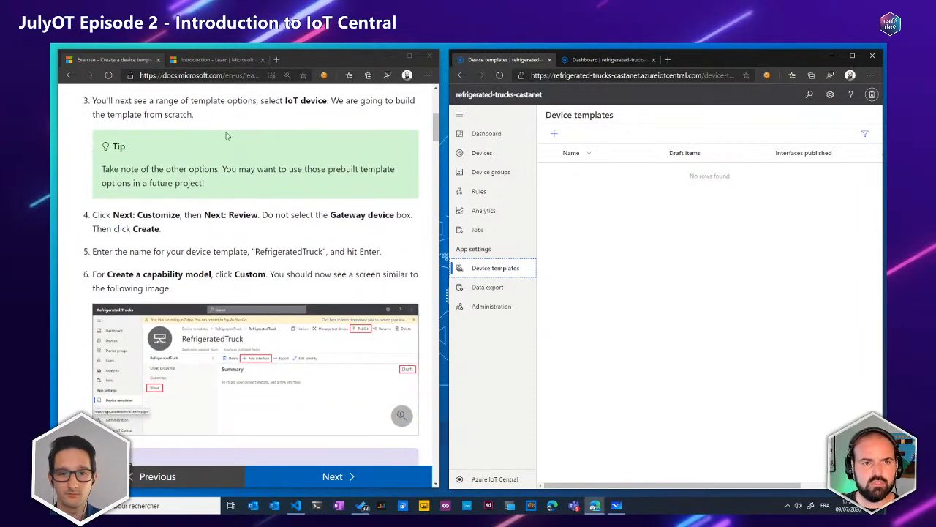
click(556, 136)
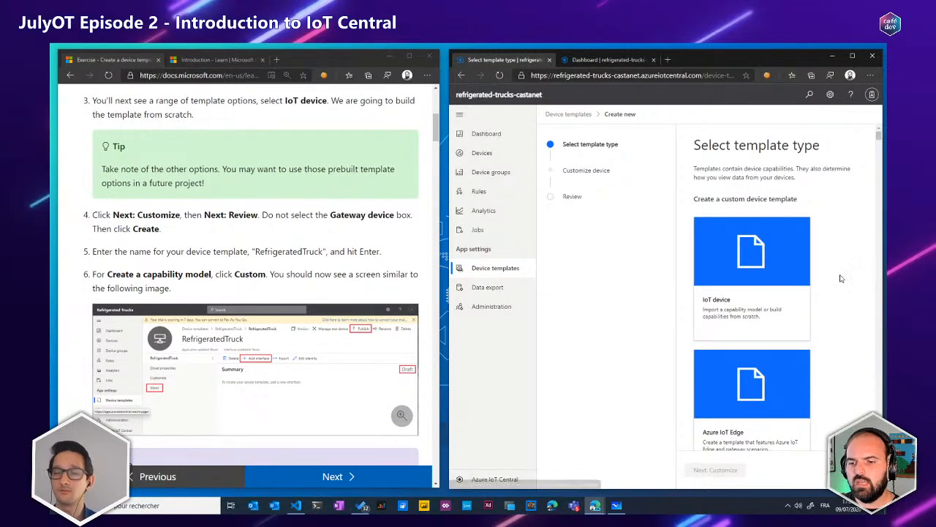
Look through the custom template types and the featured Azure IoT Central device templates offered for the new template
scroll(830, 214, down, 1)
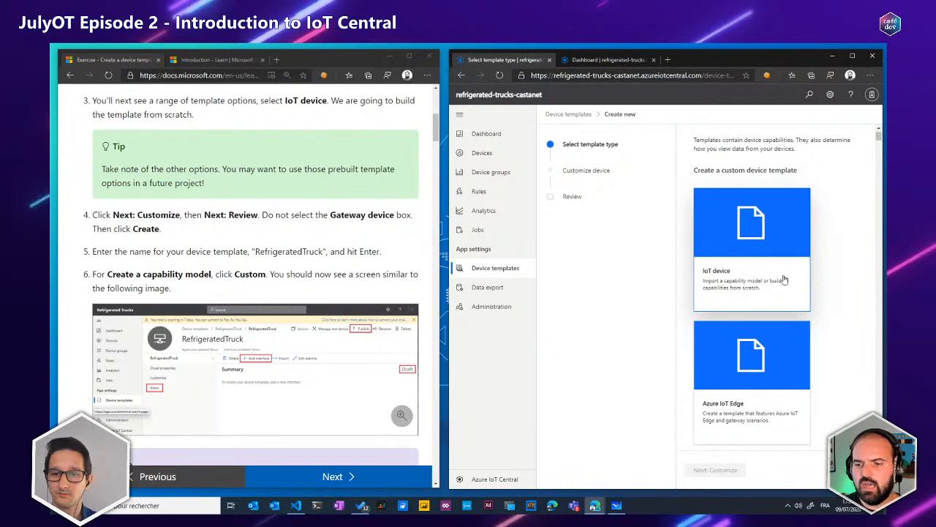
scroll(785, 281, down, 1)
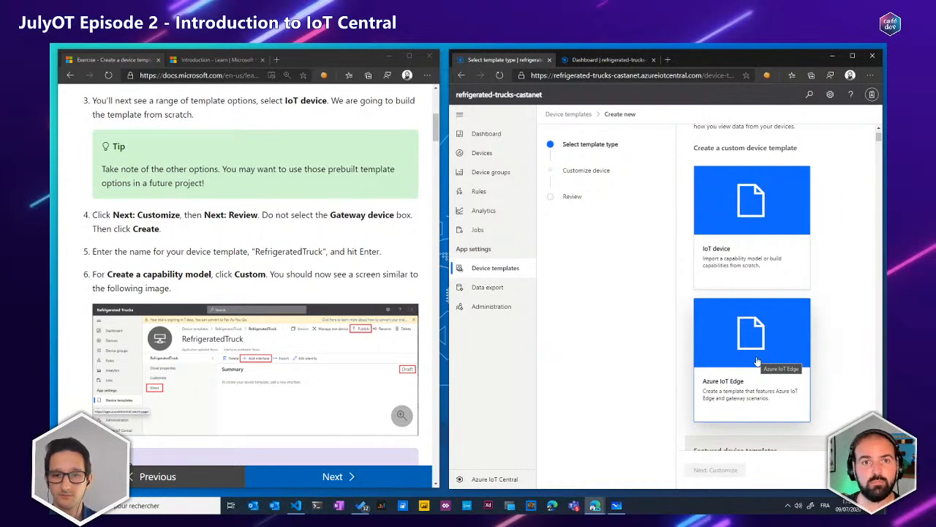
scroll(812, 353, down, 3)
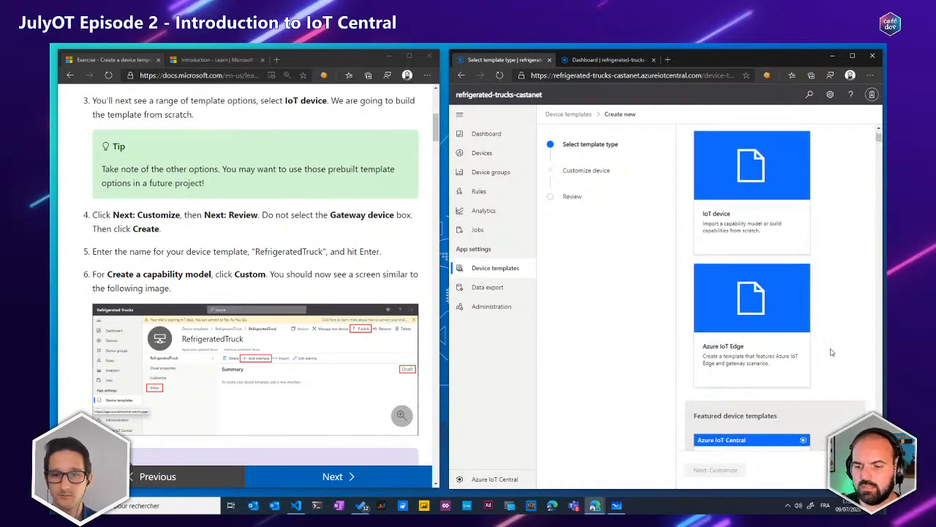
scroll(824, 344, down, 2)
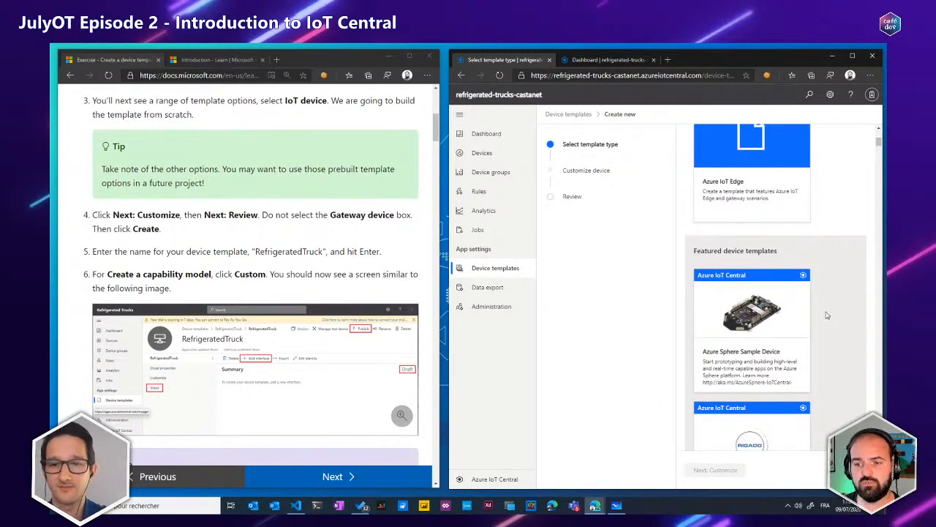
scroll(826, 315, down, 2)
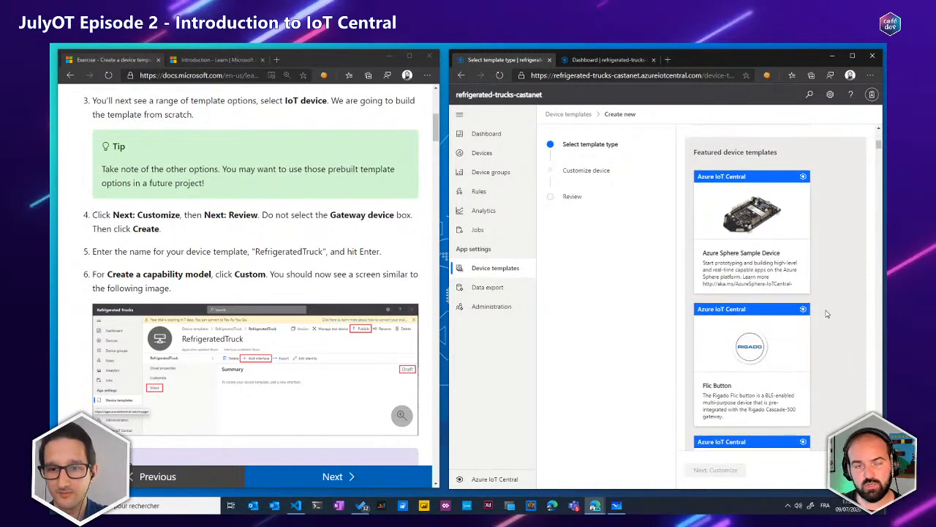
scroll(827, 314, down, 1)
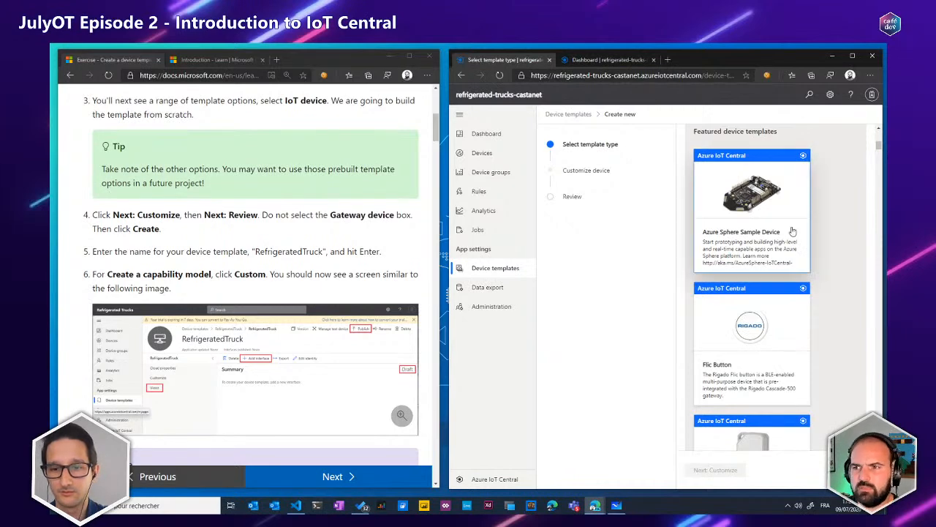
scroll(793, 232, down, 1)
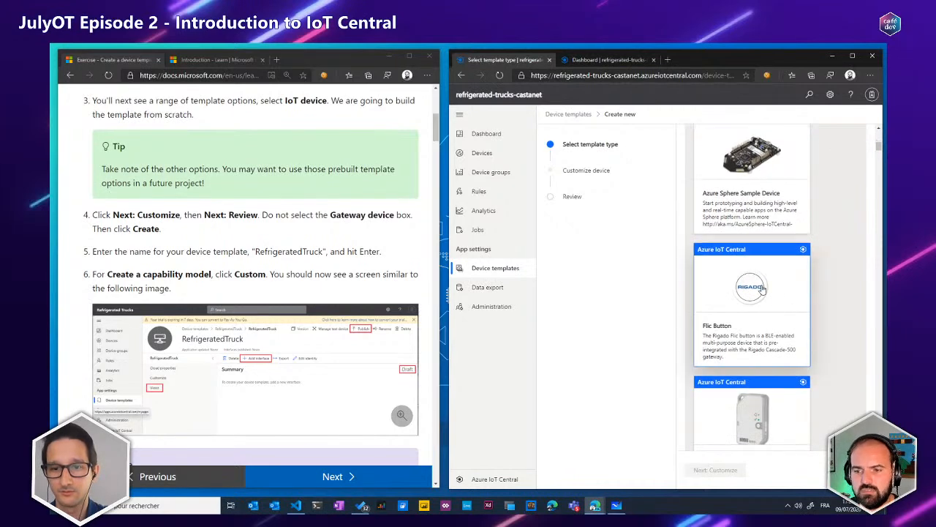
scroll(762, 289, down, 1)
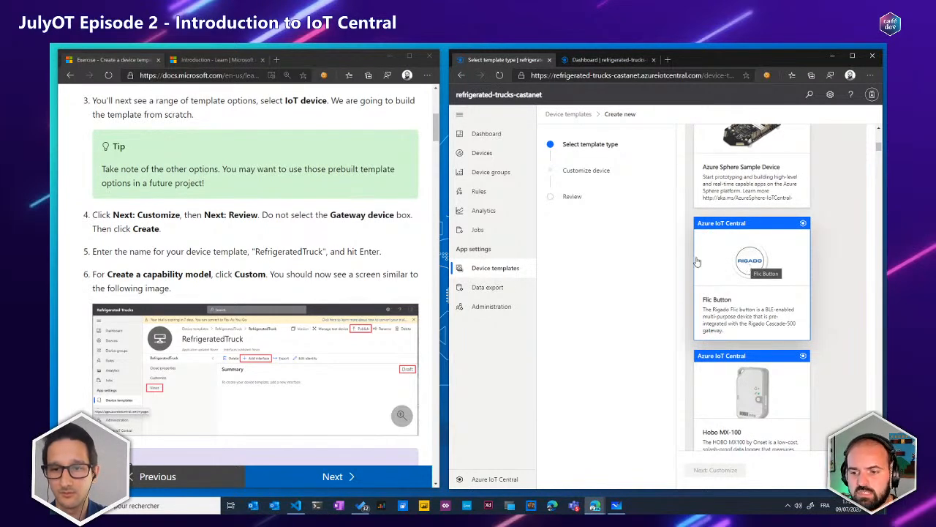
scroll(747, 265, down, 2)
scroll(772, 272, down, 2)
scroll(772, 272, down, 6)
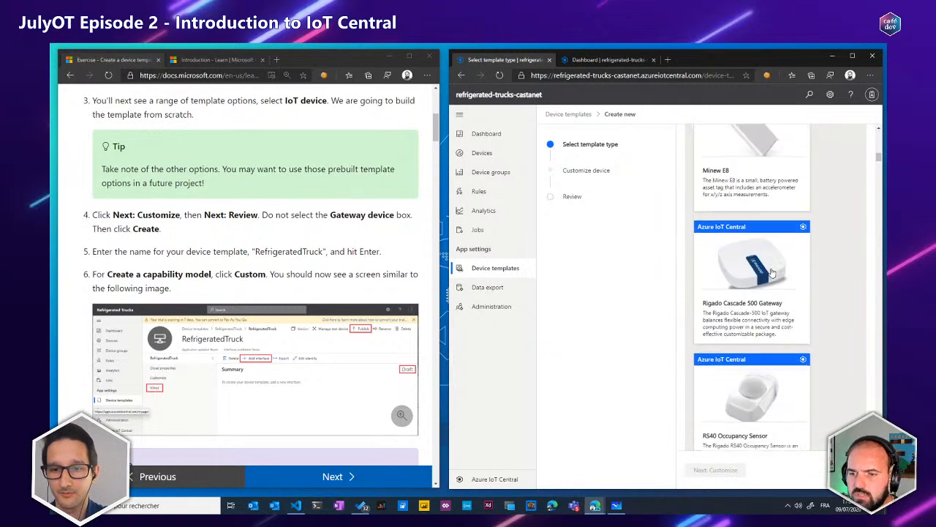
scroll(790, 243, up, 1)
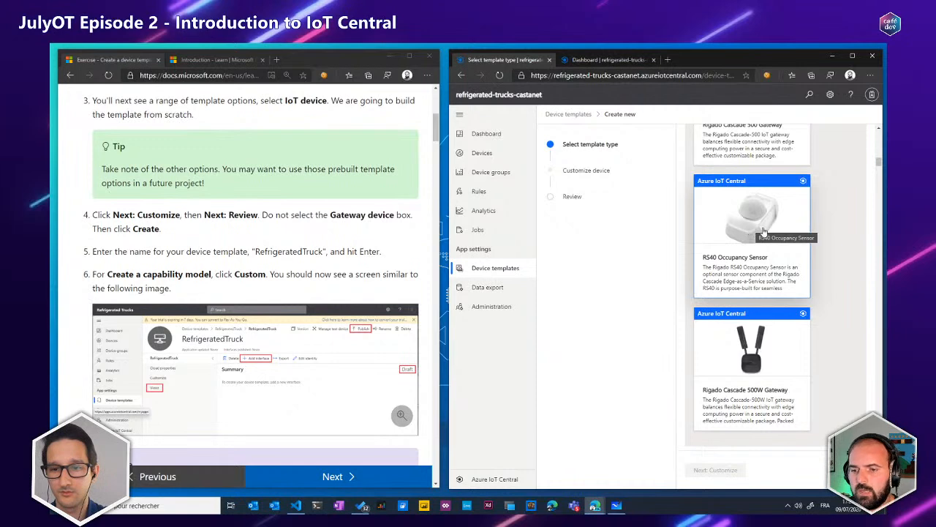
Browse the prebuilt IoT Plug and Play device templates, such as the VIA, Easyfit and ASKEY models
scroll(765, 235, down, 10)
scroll(765, 237, down, 3)
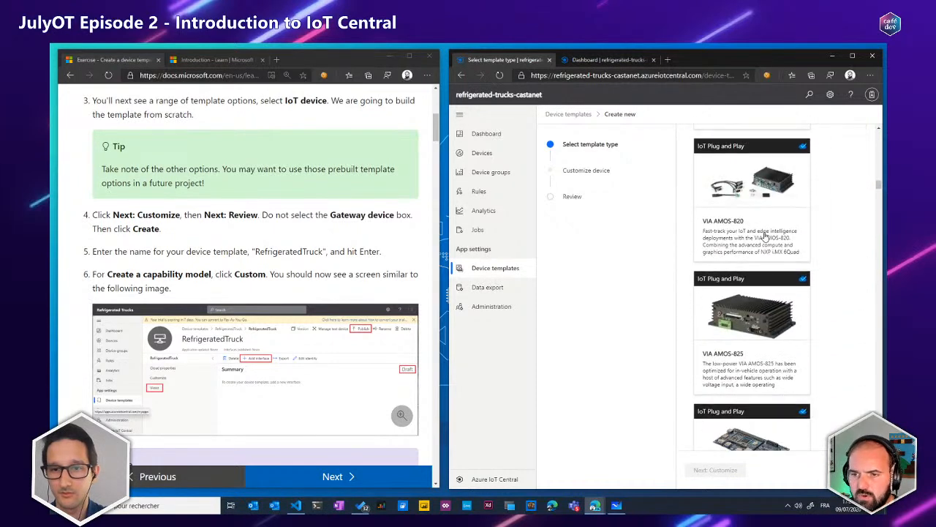
scroll(768, 263, up, 3)
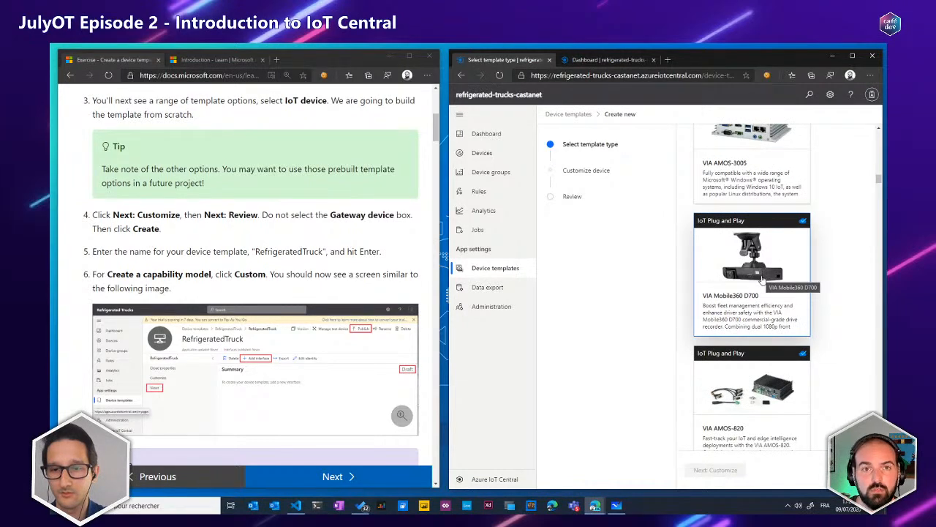
scroll(761, 279, down, 8)
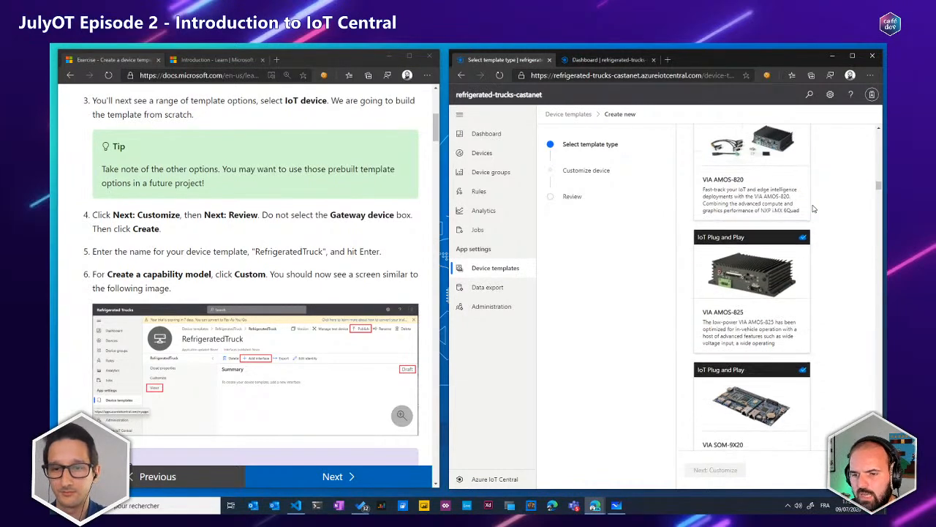
scroll(819, 210, down, 8)
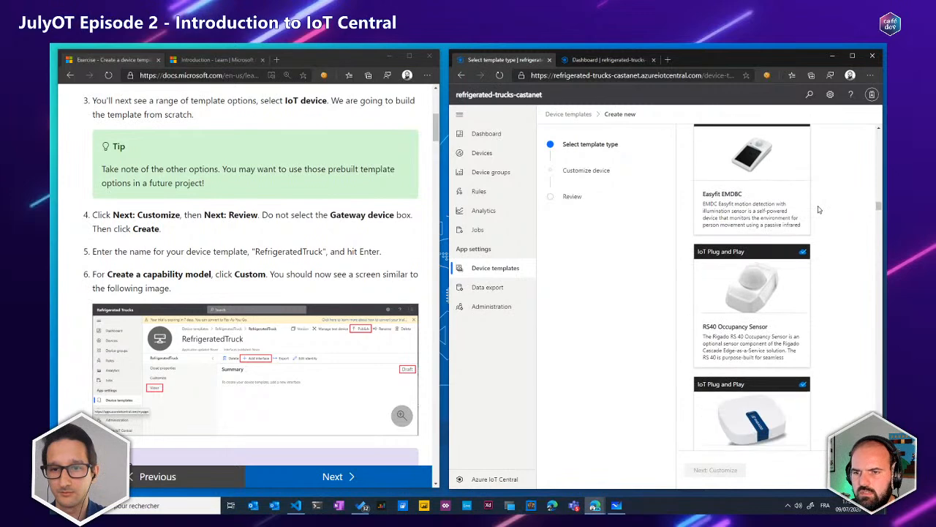
scroll(819, 211, down, 10)
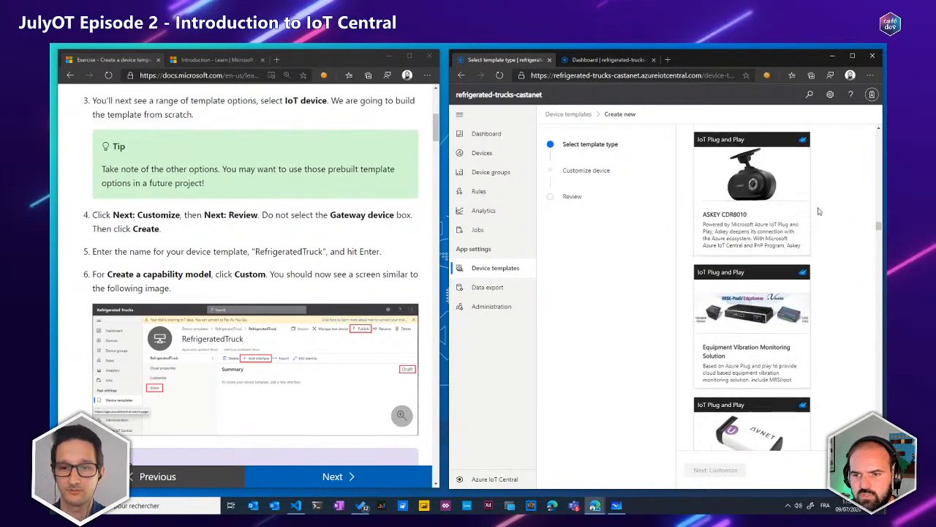
scroll(818, 212, down, 10)
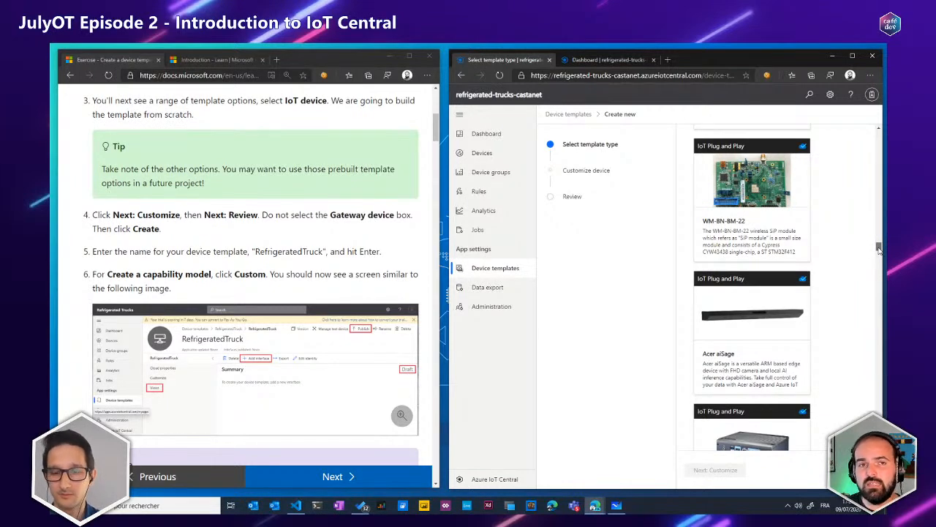
drag(878, 249, 874, 259)
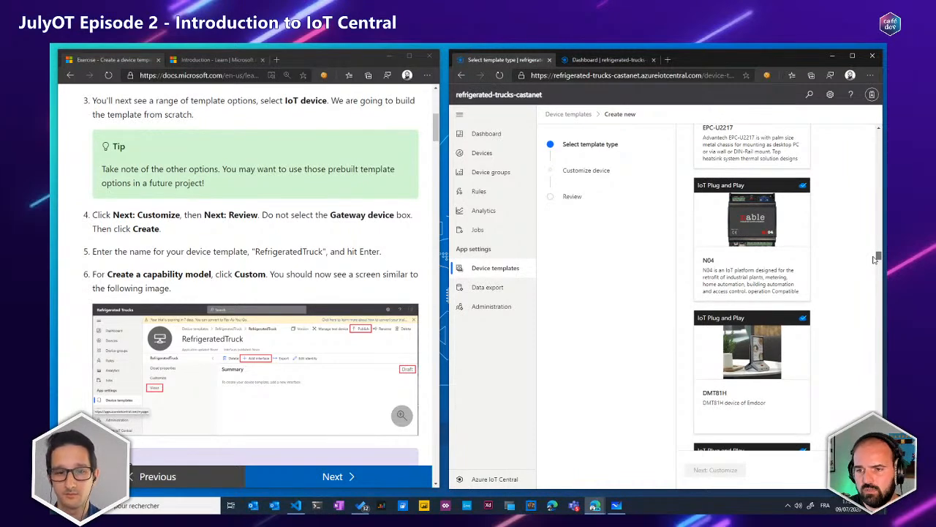
Choose the custom IoT device template type and proceed to customizing the device
drag(874, 259, 877, 135)
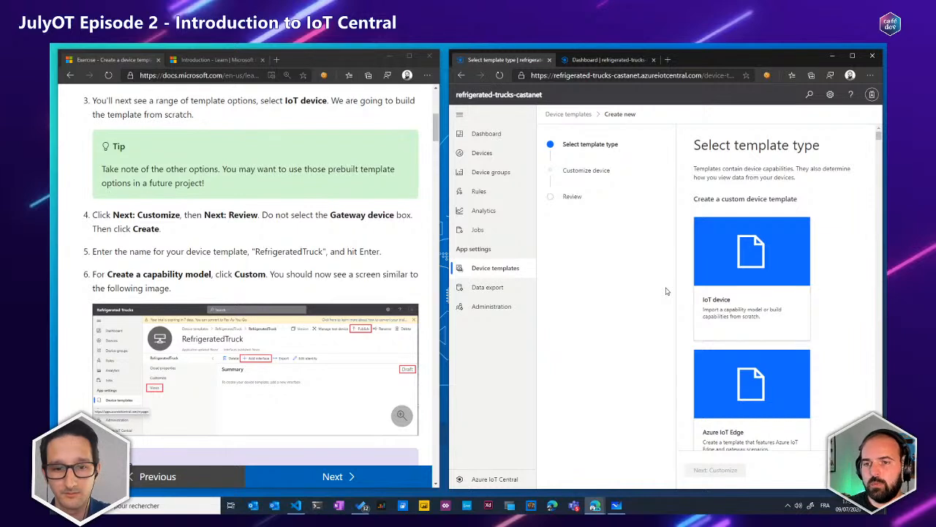
click(776, 297)
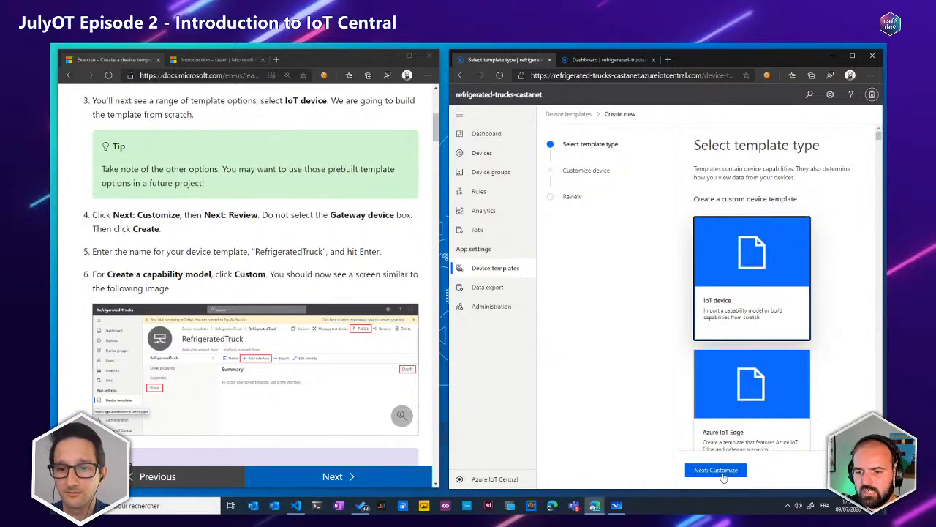
click(717, 472)
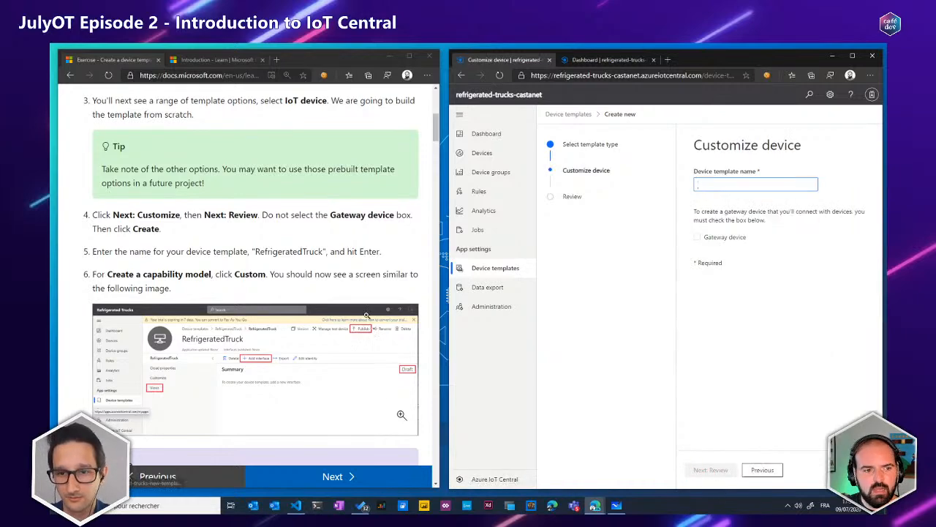
Name the device template RefrigeratedTruck as given in the exercise, leave Gateway device unselected, and create it after the review
scroll(293, 259, up, 1)
scroll(292, 255, up, 1)
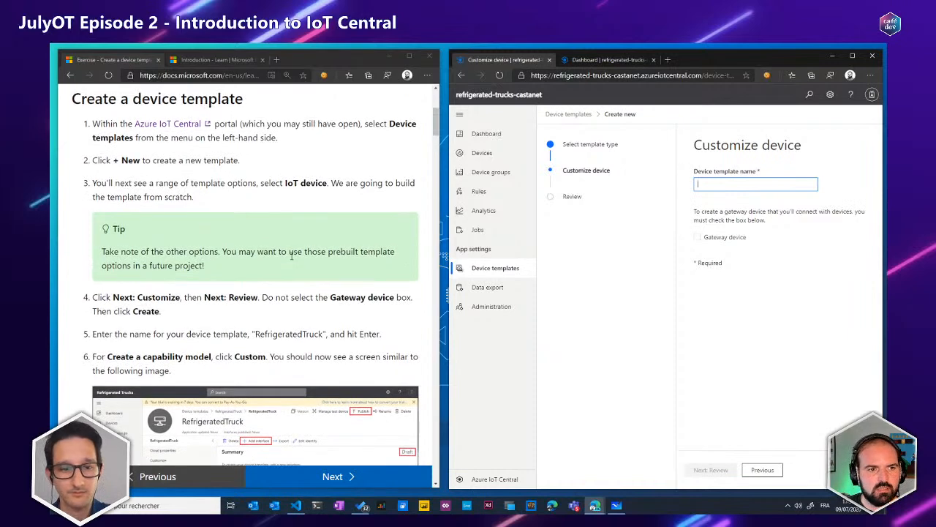
scroll(297, 256, down, 2)
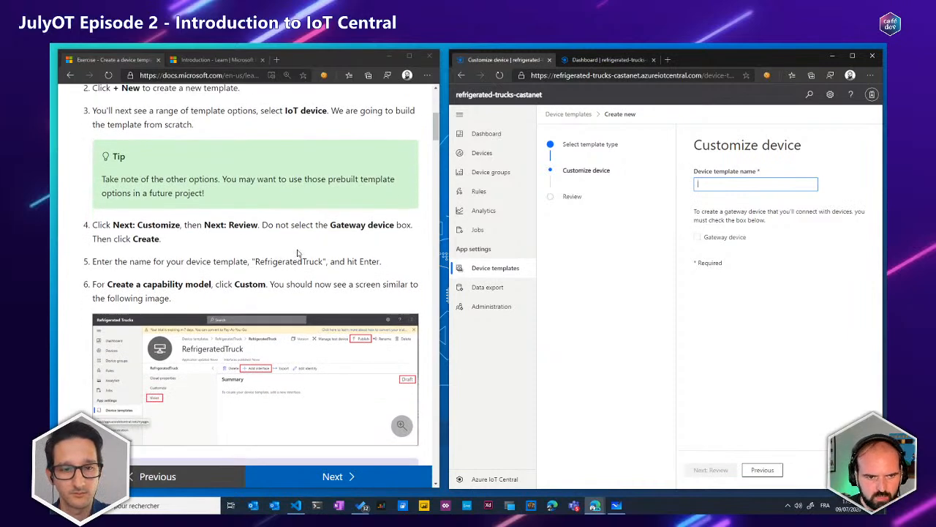
double_click(291, 261)
key(ctrl+c)
click(728, 183)
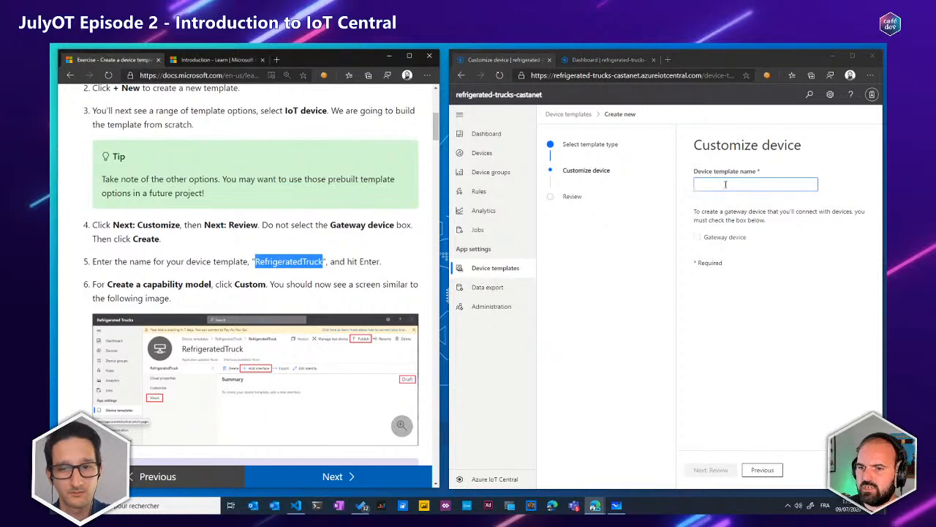
key(ctrl+v)
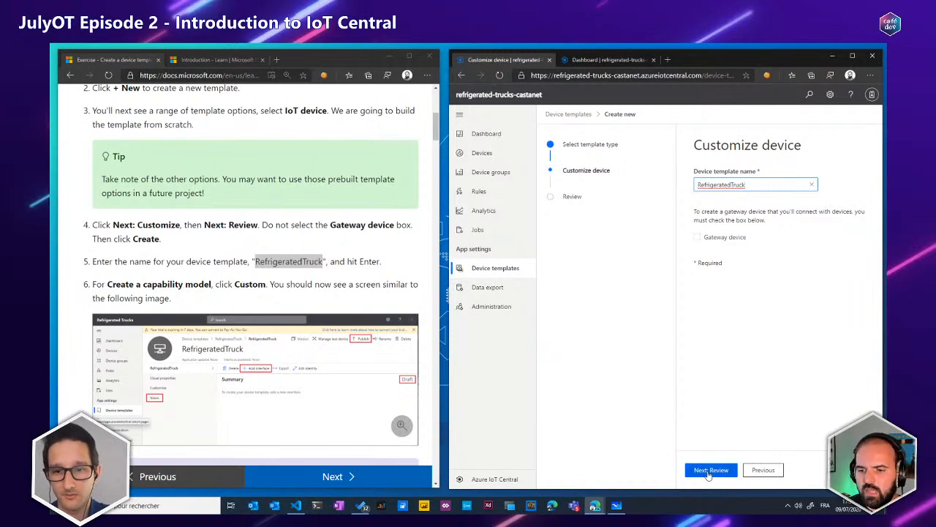
click(711, 471)
click(703, 471)
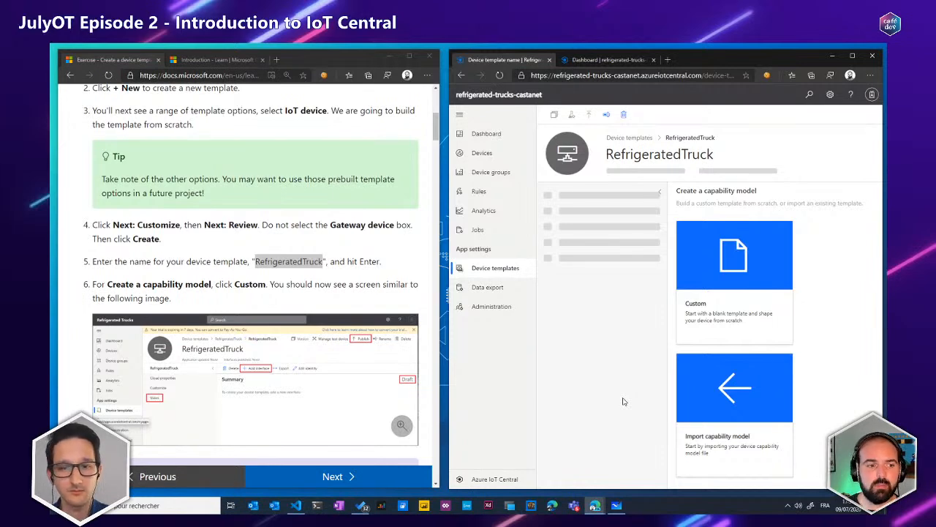
Following the exercise instructions, create a custom capability model for RefrigeratedTruck and add a blank custom interface to it
scroll(240, 234, down, 4)
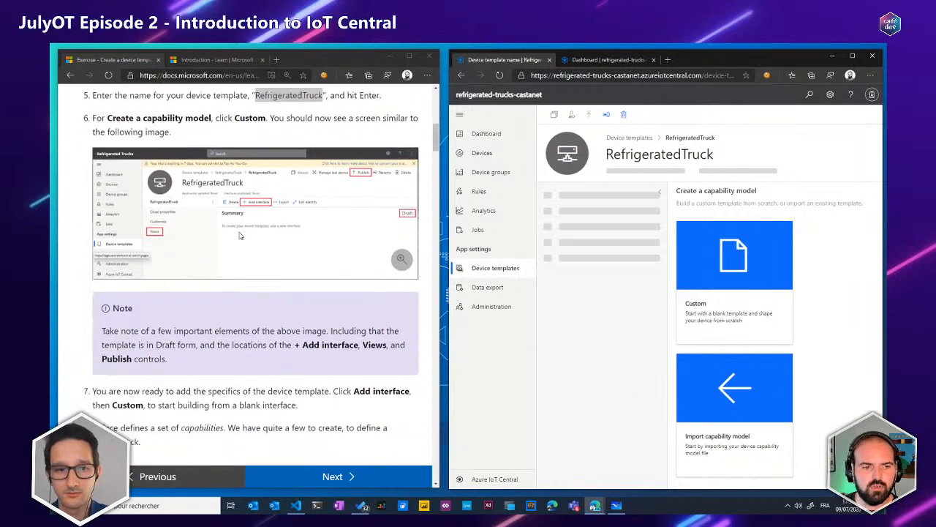
scroll(241, 235, down, 2)
scroll(245, 238, down, 2)
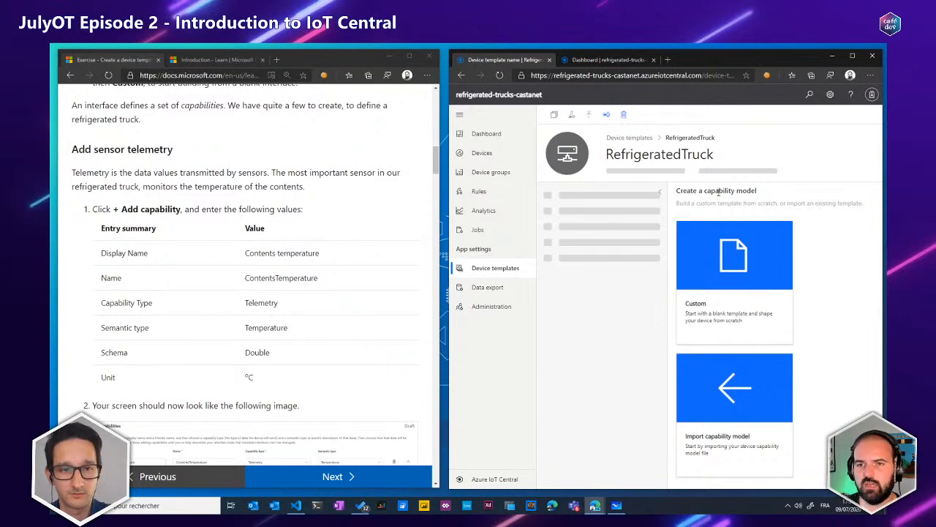
click(715, 271)
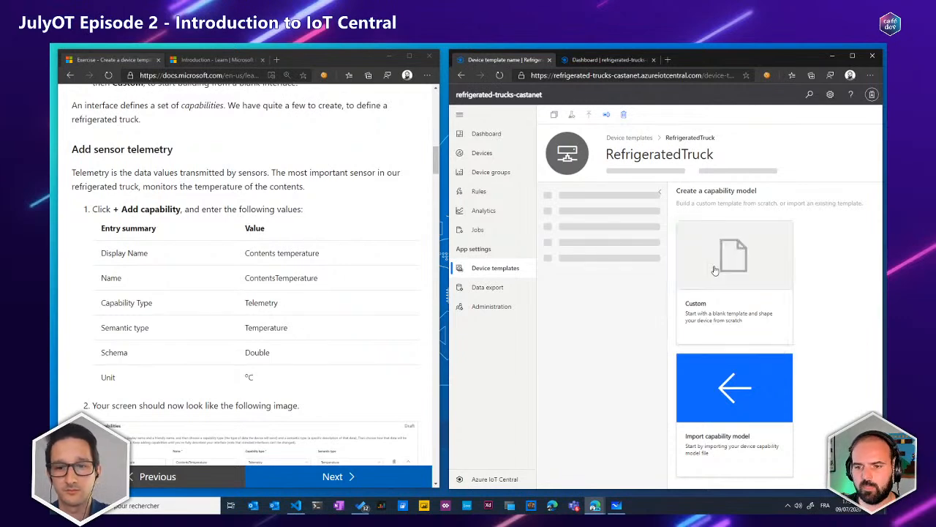
click(703, 194)
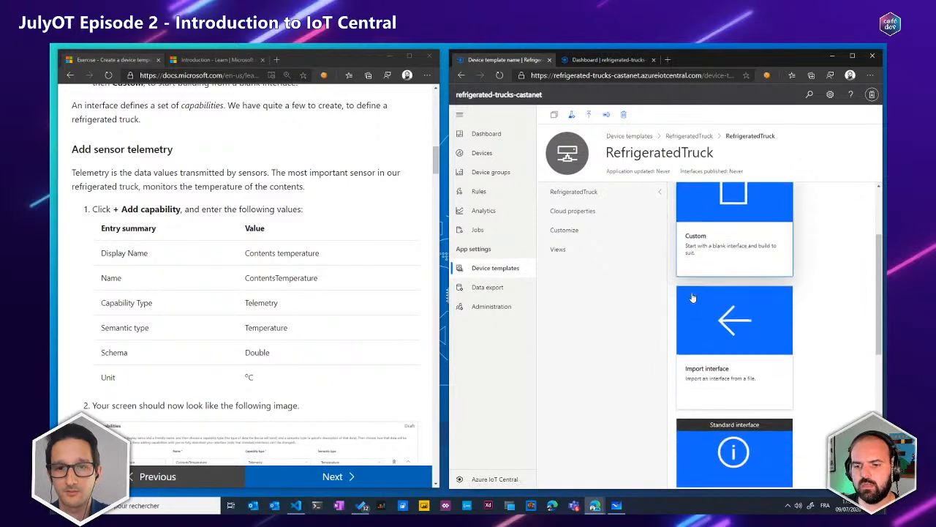
click(698, 298)
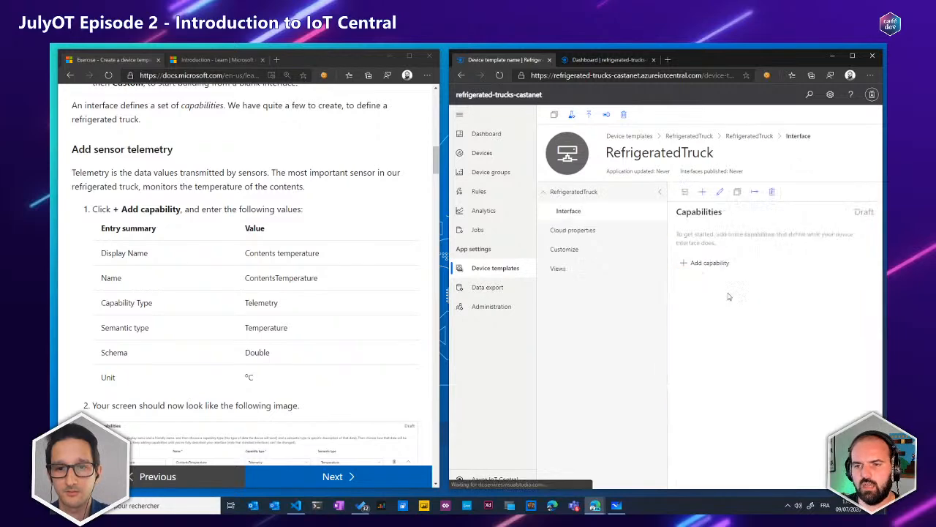
Add a telemetry capability with the display name "Contents temperature", collapse the template's navigation pane, and check the capability's Name field
click(702, 263)
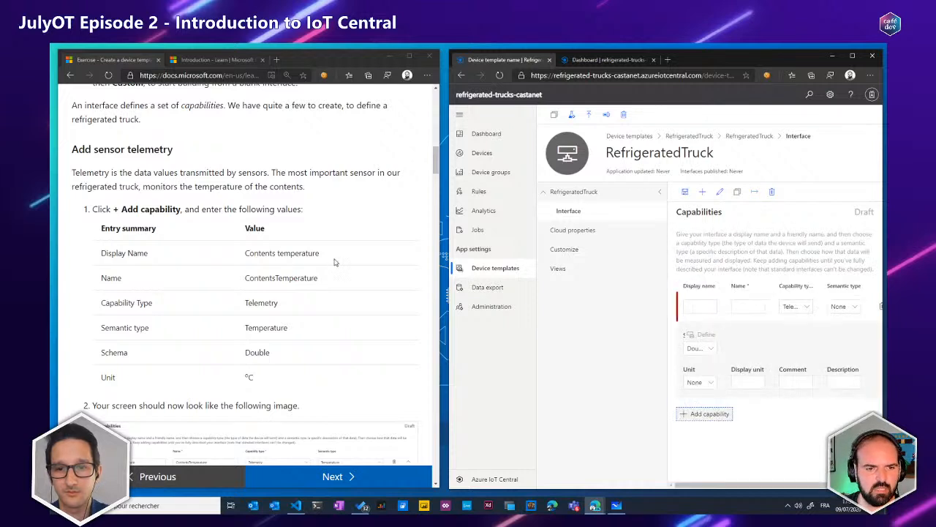
drag(337, 258, 226, 259)
click(698, 307)
key(ctrl+v)
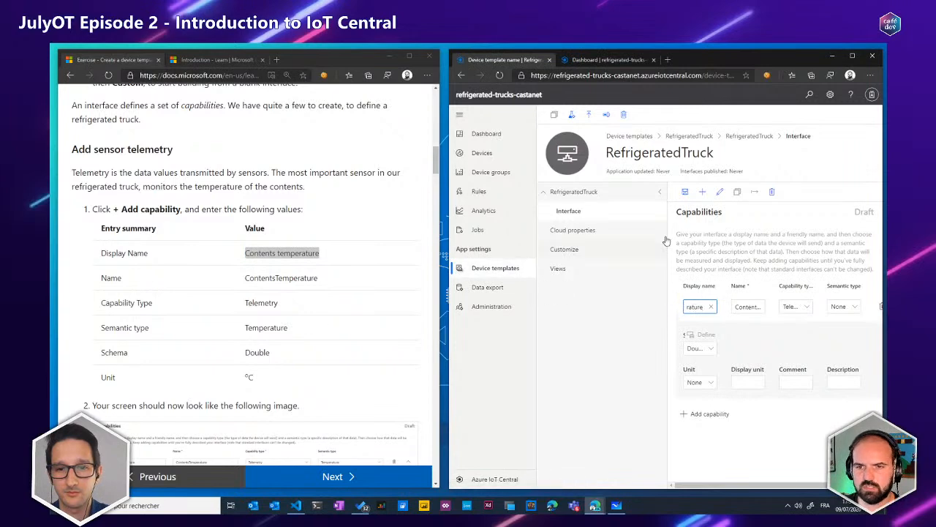
click(657, 194)
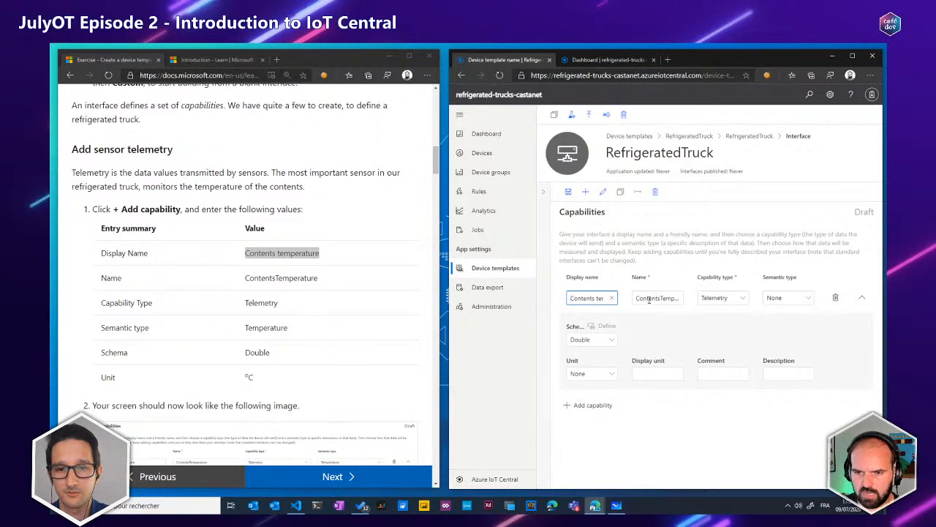
click(639, 300)
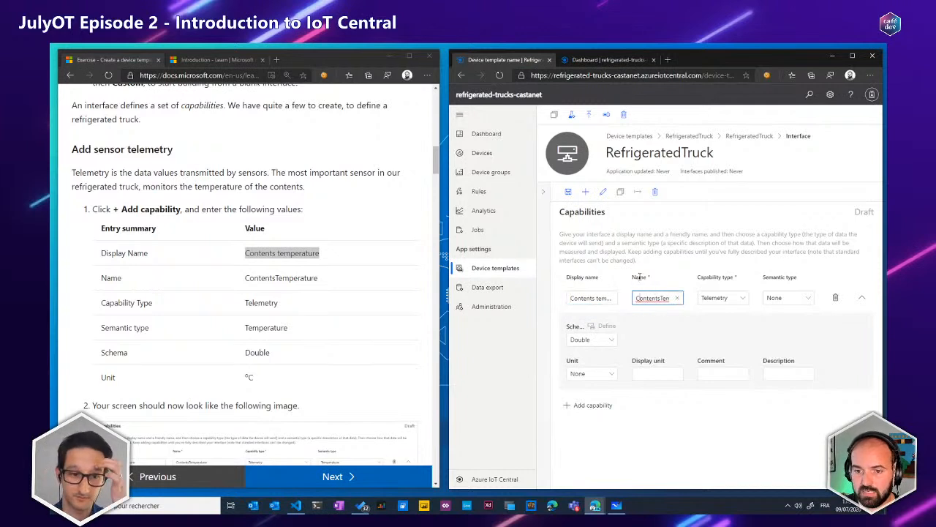
drag(633, 276, 650, 278)
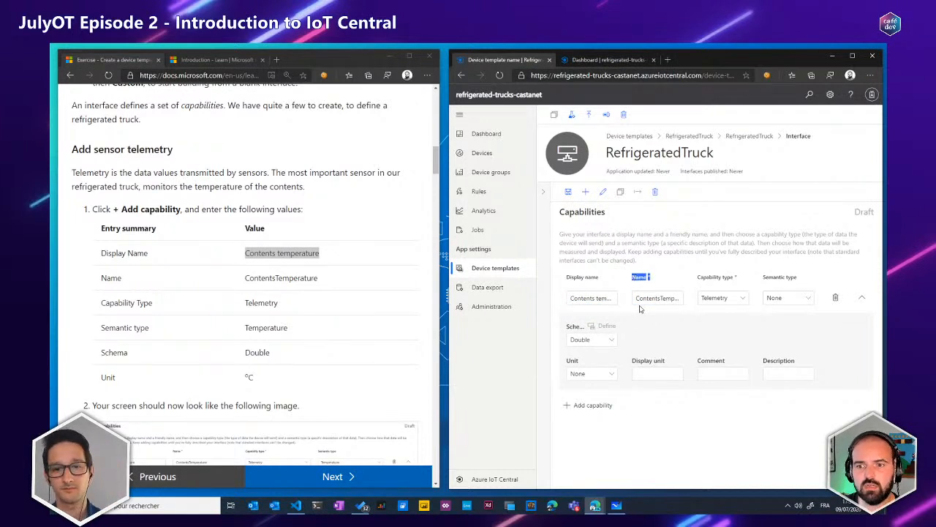
Check the full name in the Contents temperature capability's Name field against the name given in the exercise
double_click(640, 303)
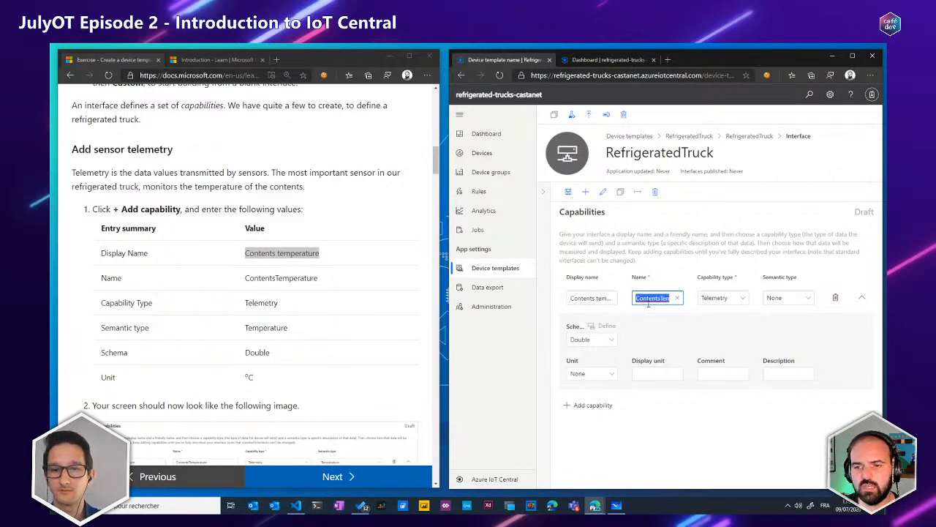
drag(635, 298, 702, 298)
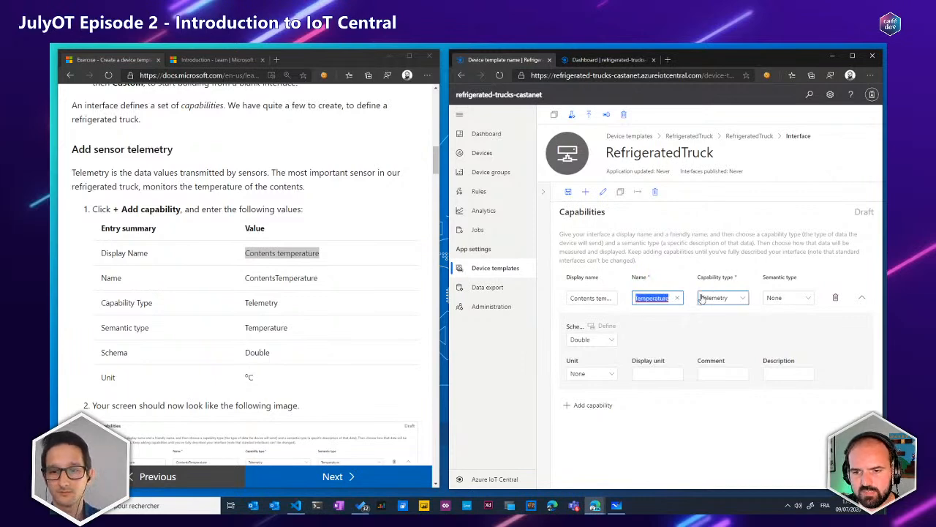
click(650, 297)
double_click(650, 298)
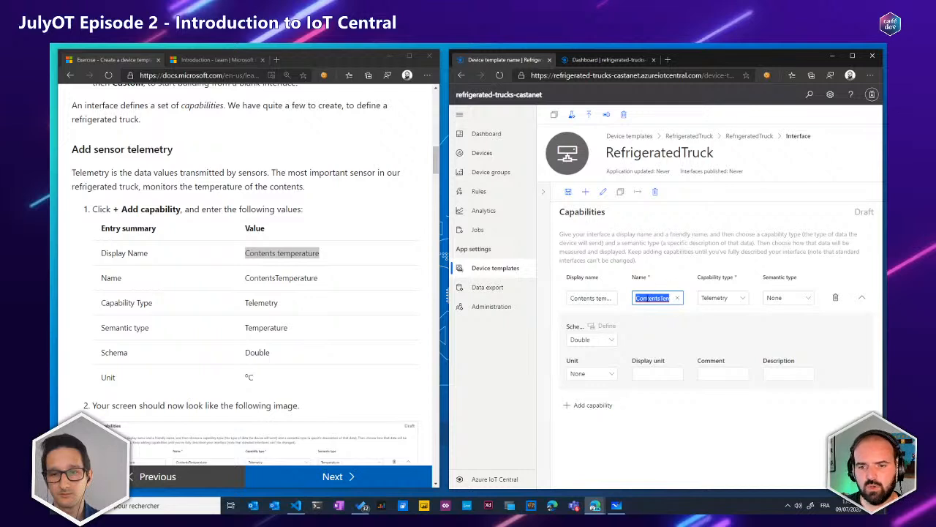
click(602, 298)
double_click(602, 299)
click(653, 298)
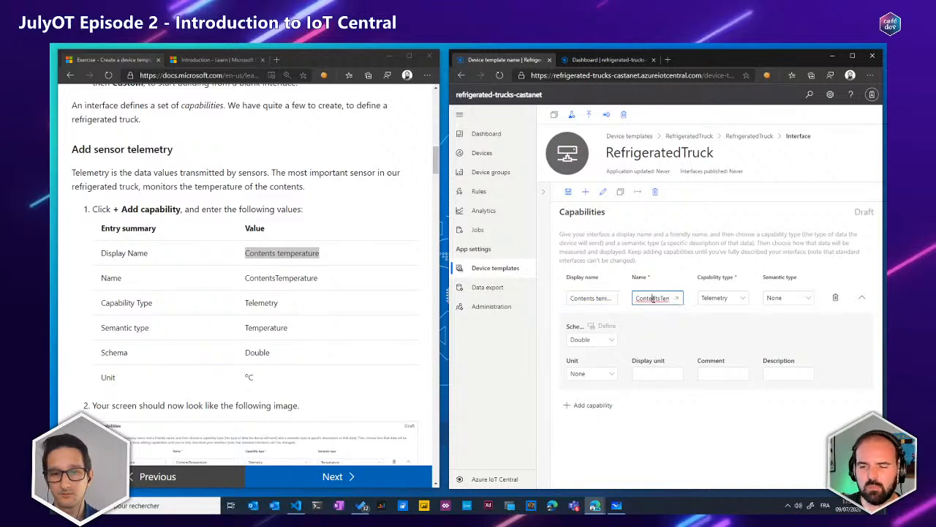
double_click(654, 296)
drag(655, 296, 682, 295)
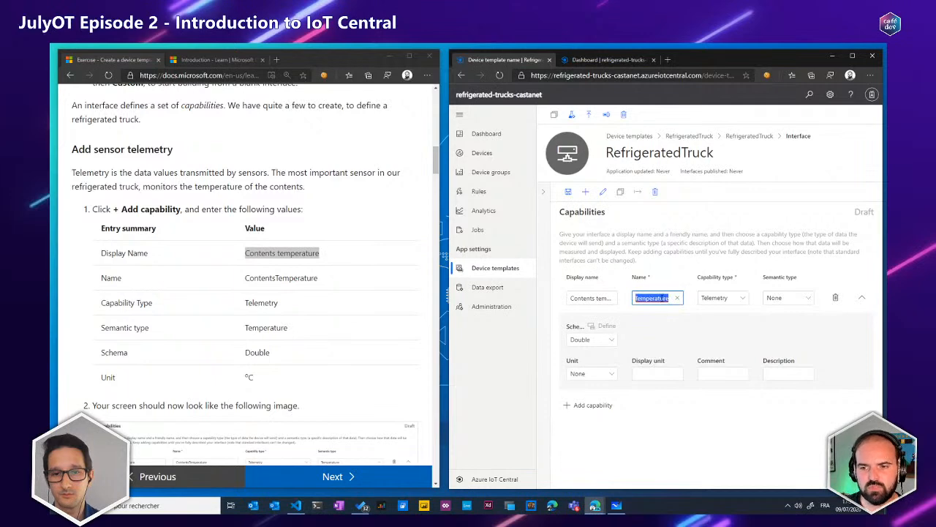
Keep Telemetry as the capability type for Contents temperature and set its semantic type to Temperature
click(720, 298)
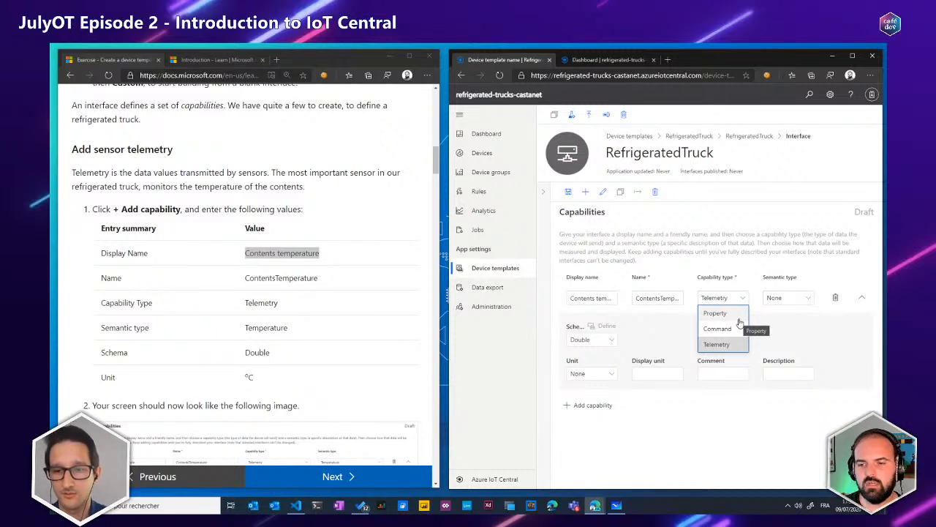
click(754, 269)
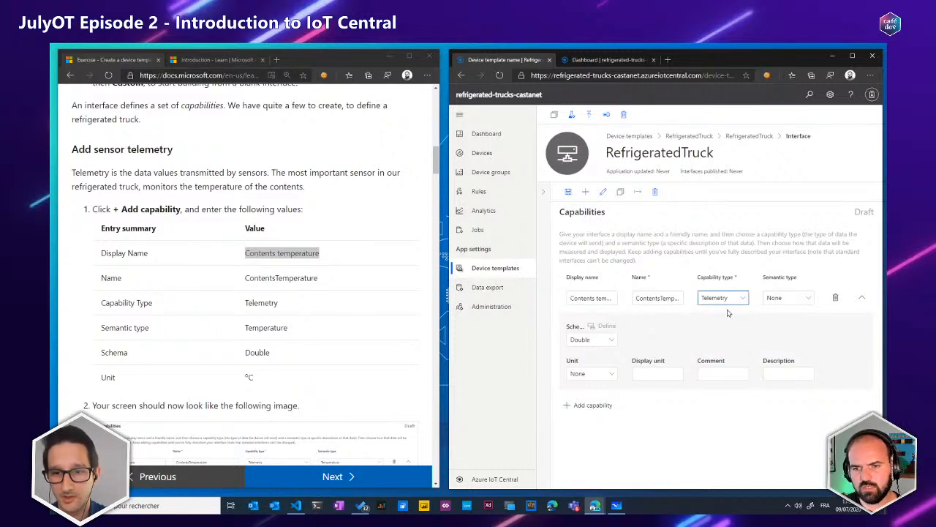
click(778, 299)
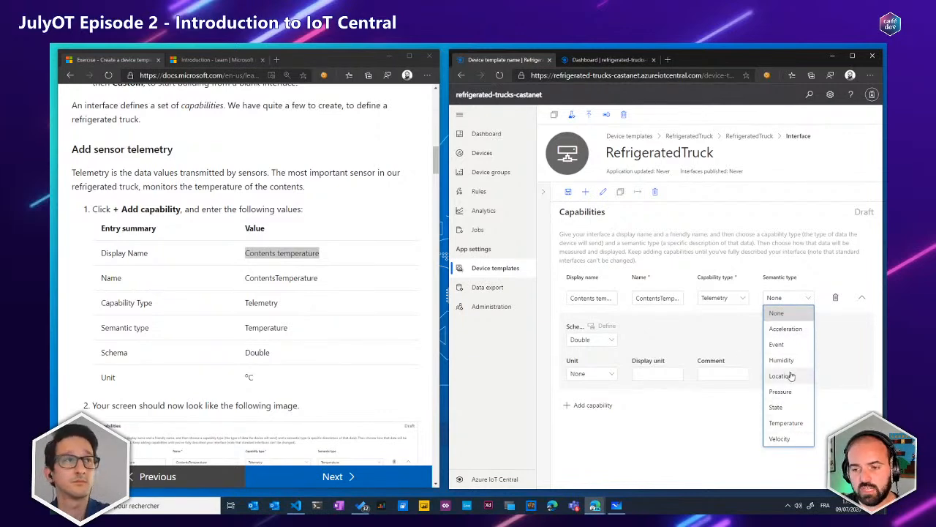
click(786, 423)
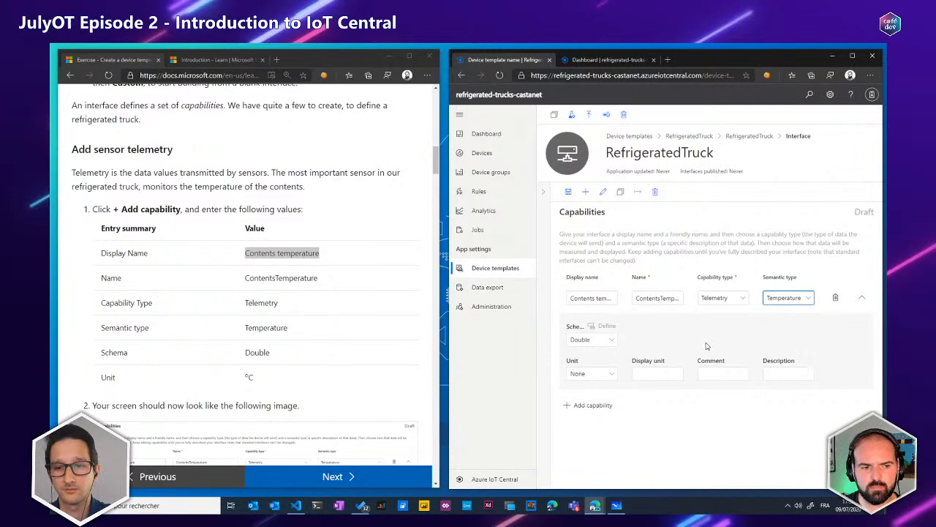
Keep the Contents temperature schema as Double and set its unit to °C
click(577, 331)
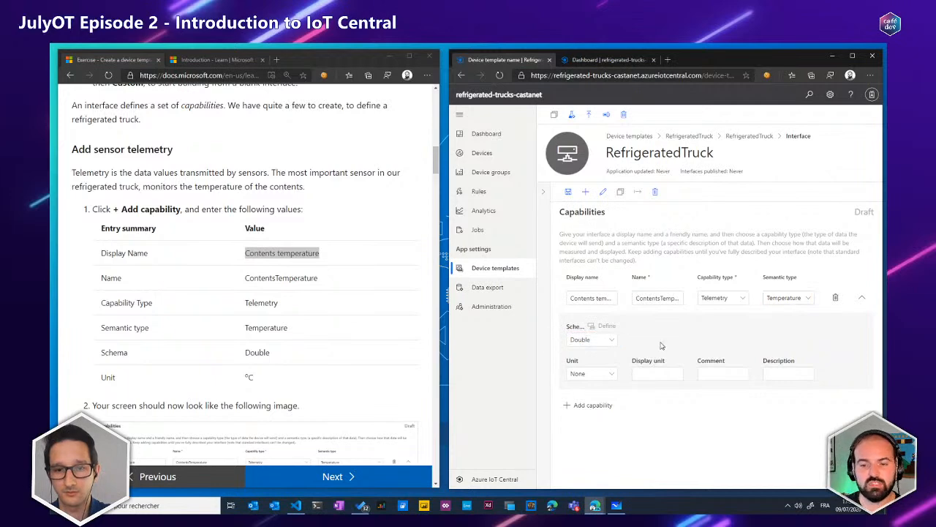
click(587, 340)
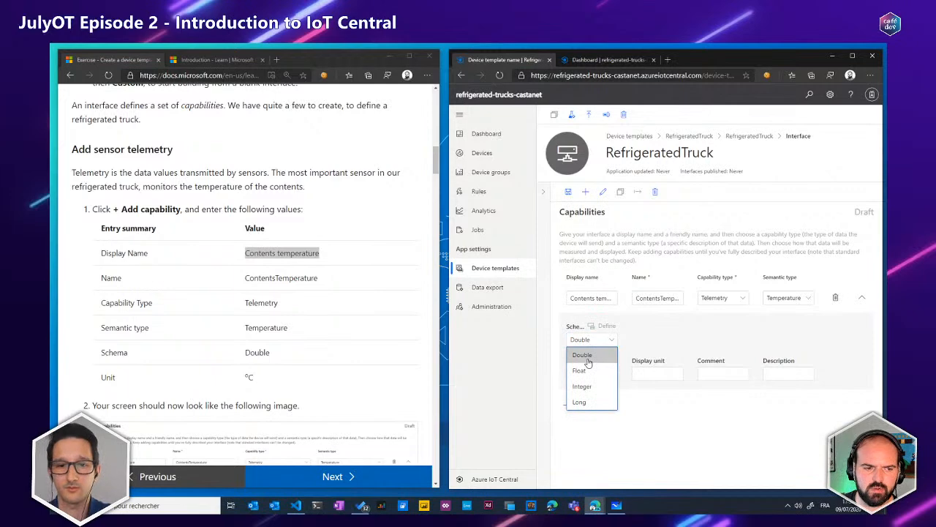
click(588, 357)
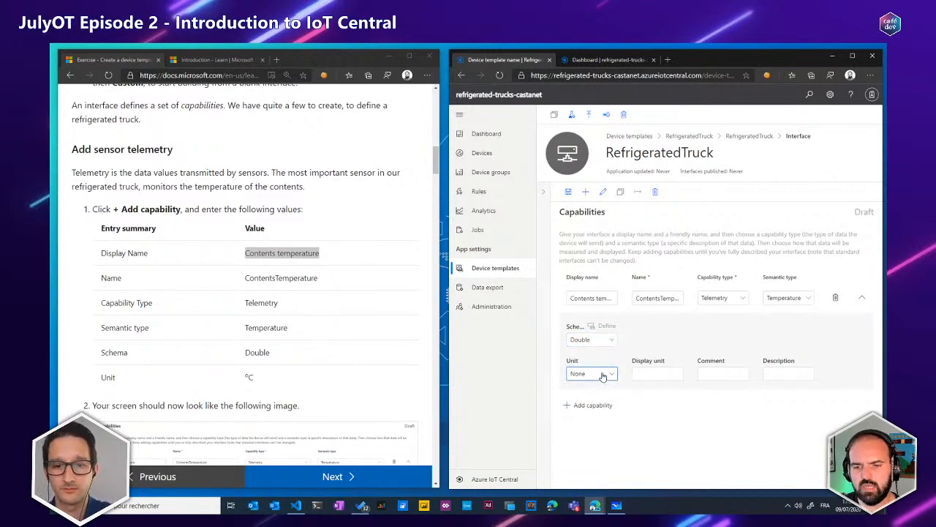
click(604, 377)
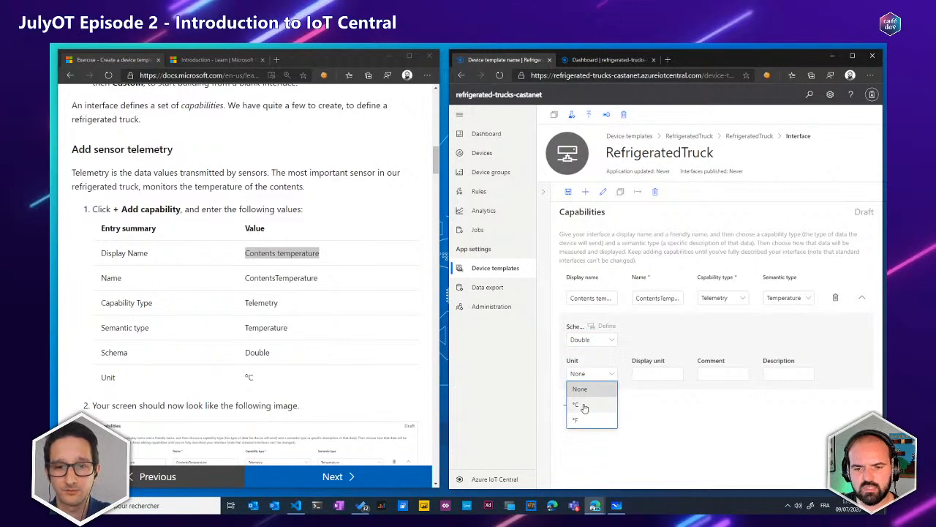
click(585, 407)
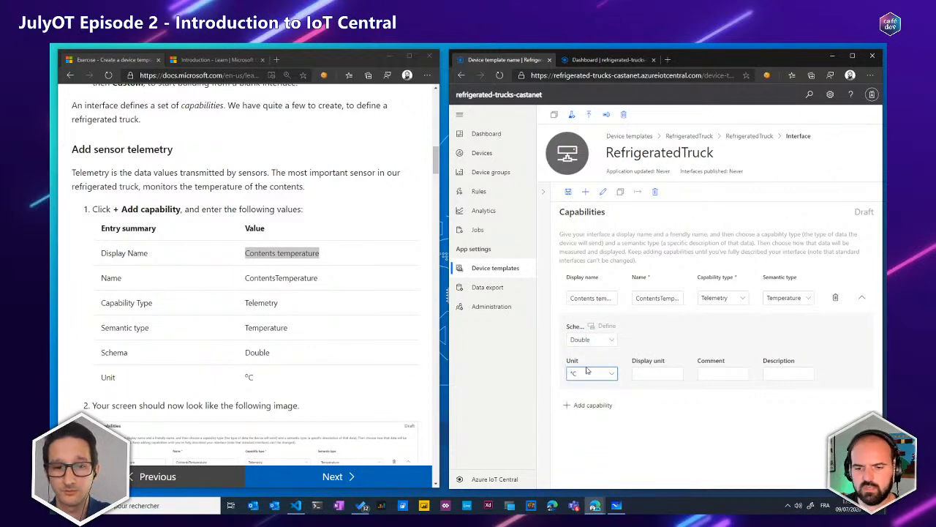
Compare the Contents temperature capability with the exercise's reference image and save the interface
scroll(328, 323, down, 3)
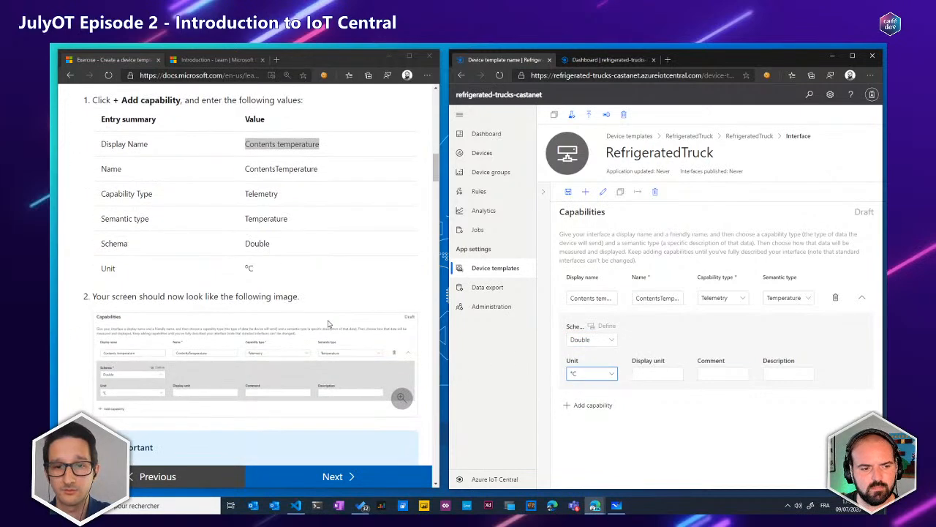
scroll(328, 324, down, 3)
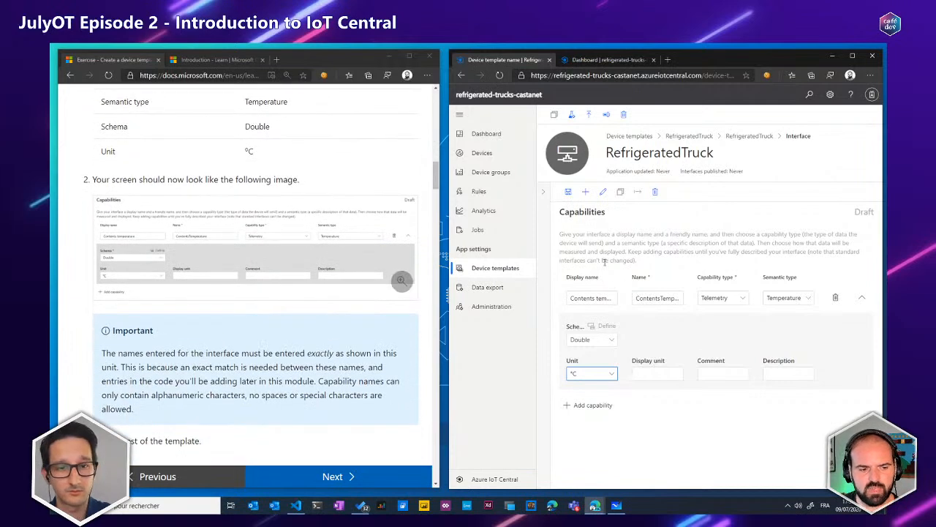
click(569, 192)
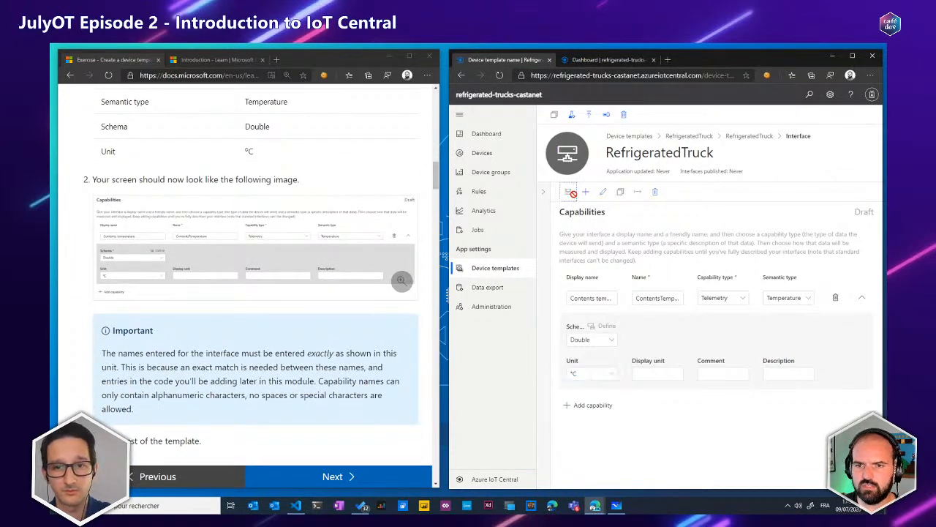
Read the exercise's state telemetry instructions and examine the enlarged reference image for the contents state values
scroll(325, 227, down, 3)
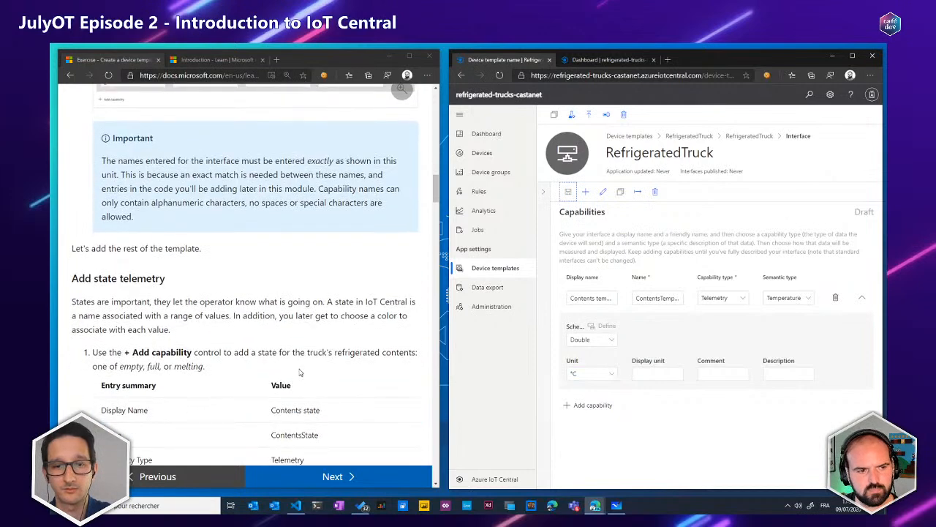
scroll(299, 373, down, 1)
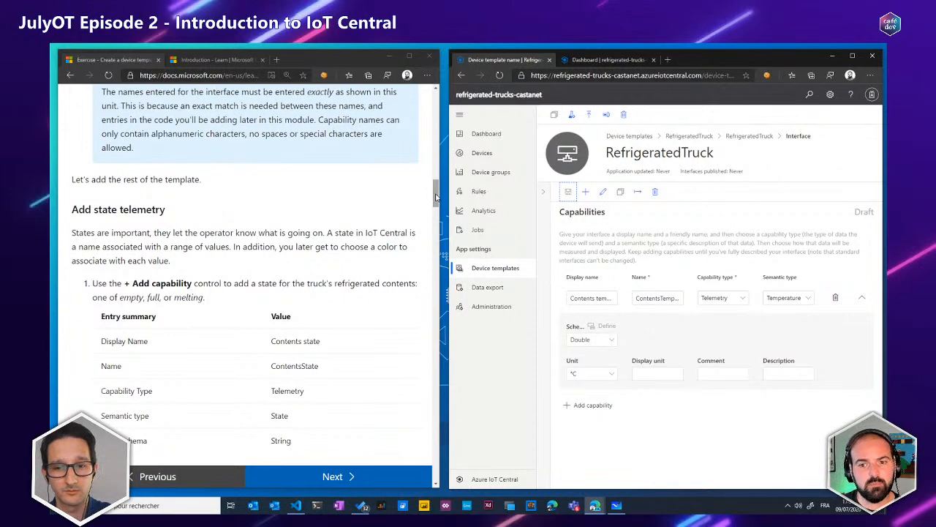
drag(435, 197, 435, 220)
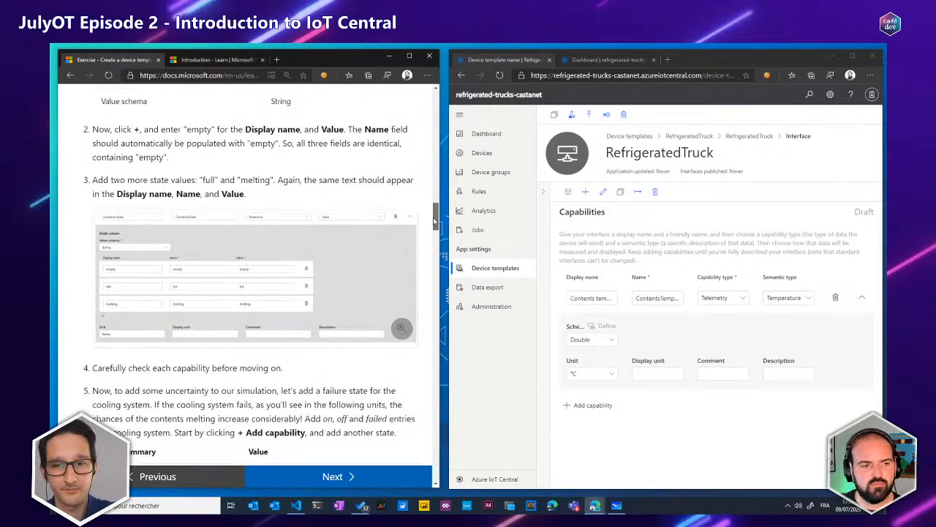
click(134, 285)
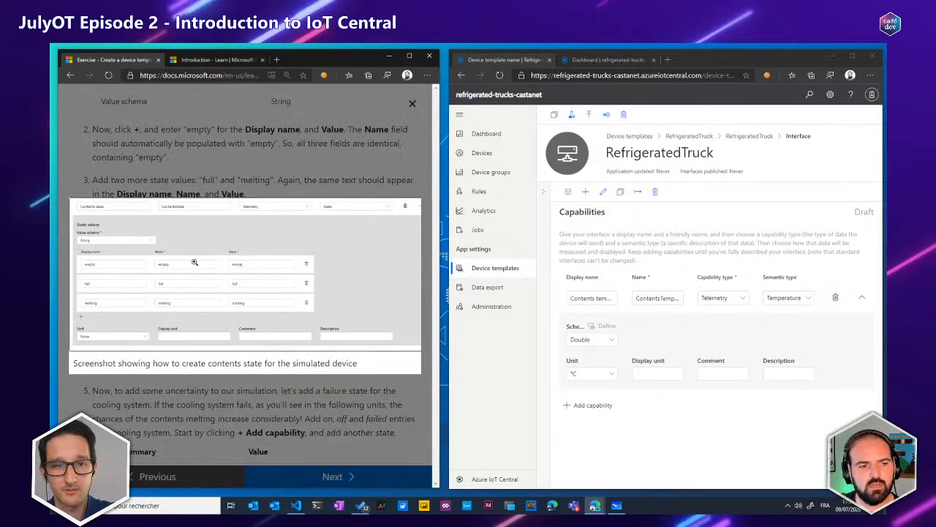
click(115, 287)
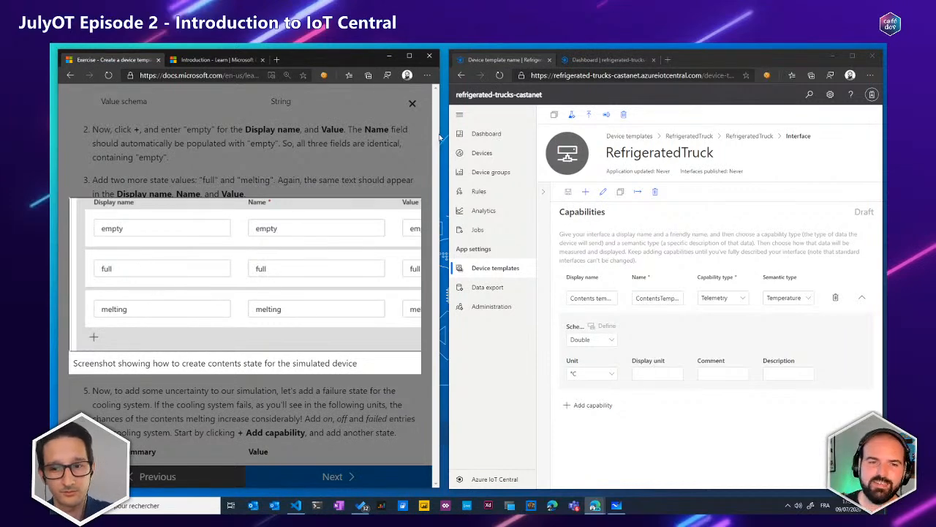
click(411, 104)
Examine the exercise's cooling system state entries and the enlarged reference image of its state values
scroll(263, 254, down, 4)
scroll(264, 255, down, 4)
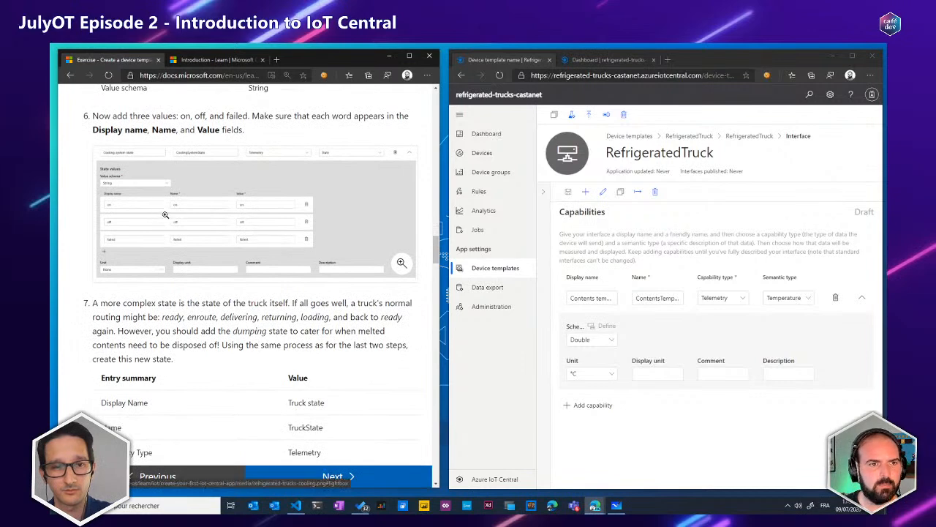
scroll(161, 216, up, 2)
double_click(286, 145)
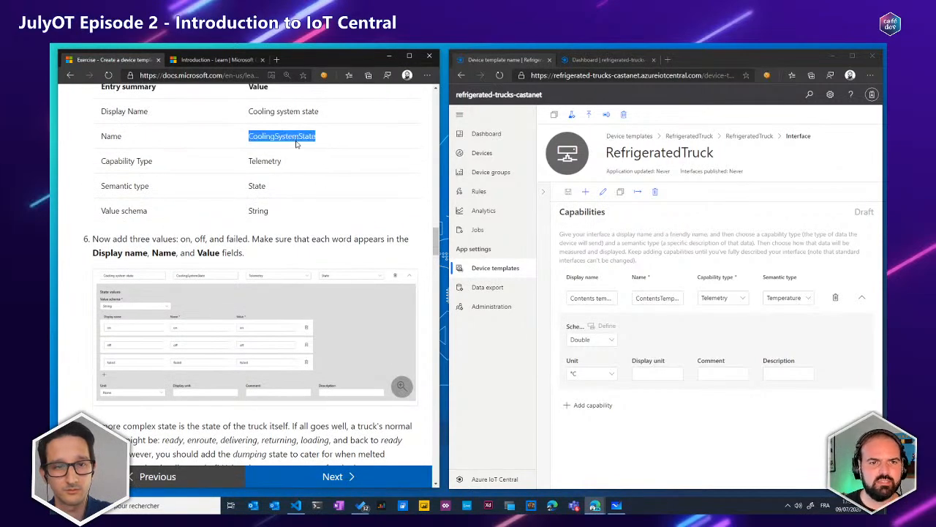
click(177, 313)
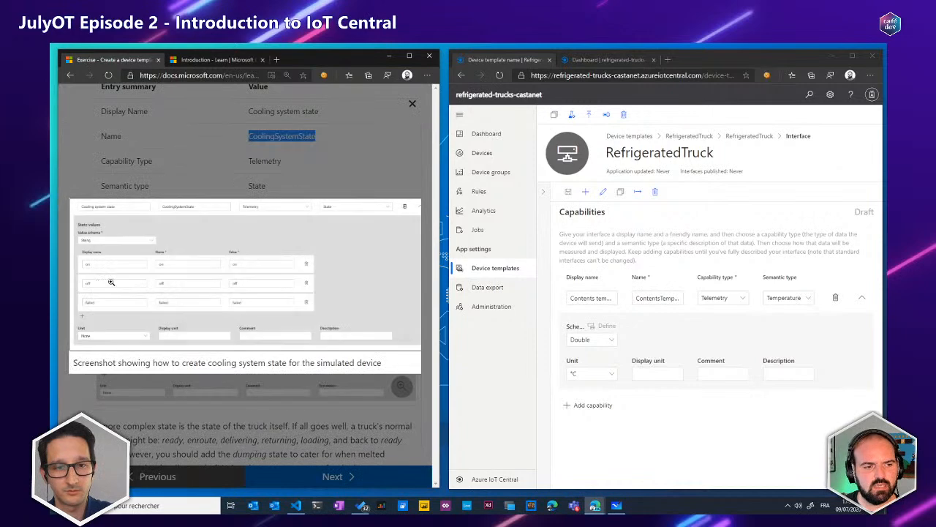
click(115, 267)
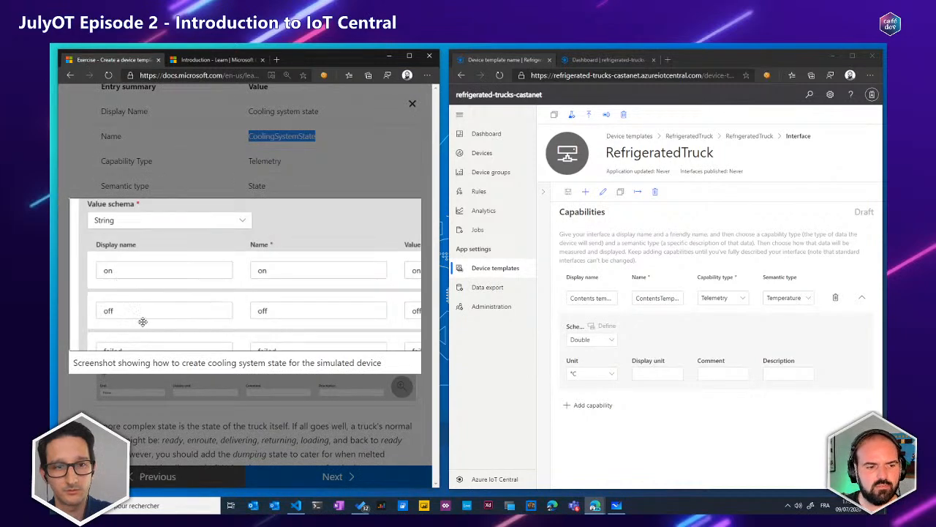
scroll(140, 319, down, 2)
click(370, 172)
Review the exercise's truck state definition and look through all state values in its enlarged reference image
scroll(369, 172, down, 7)
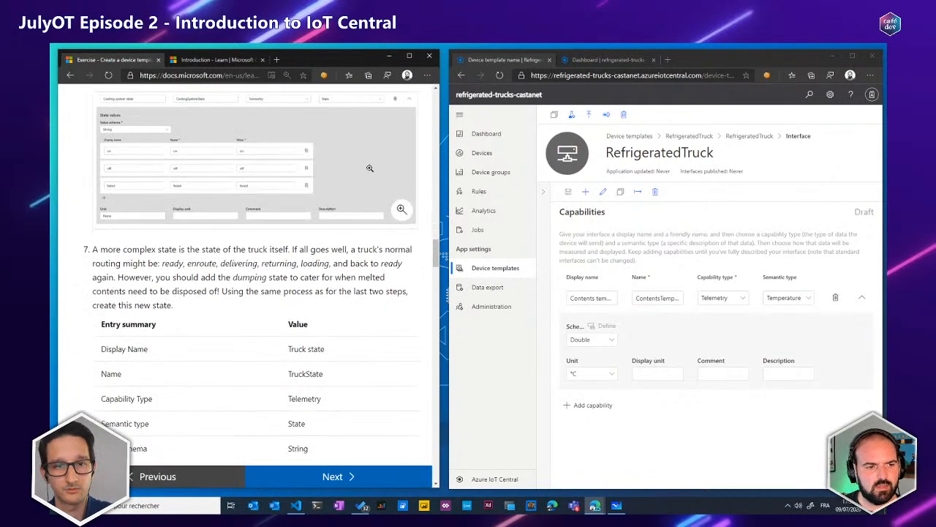
scroll(369, 168, up, 3)
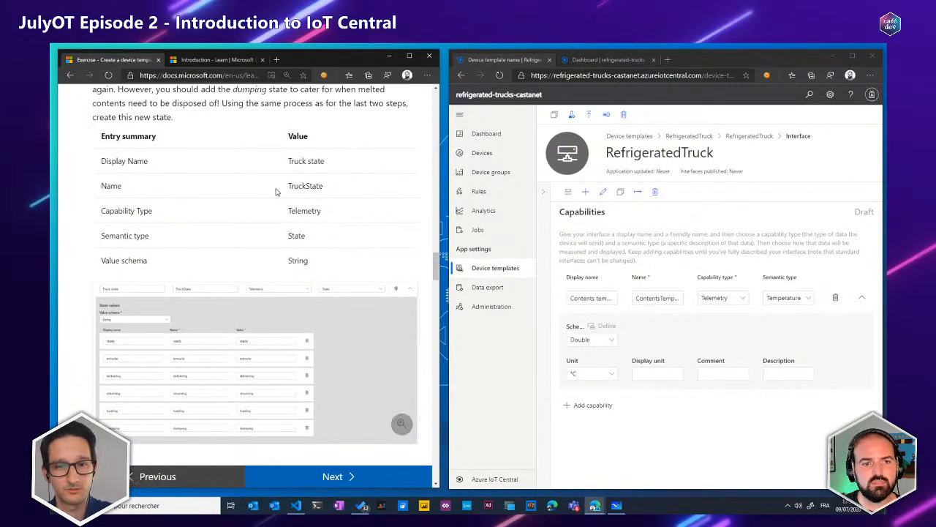
click(264, 344)
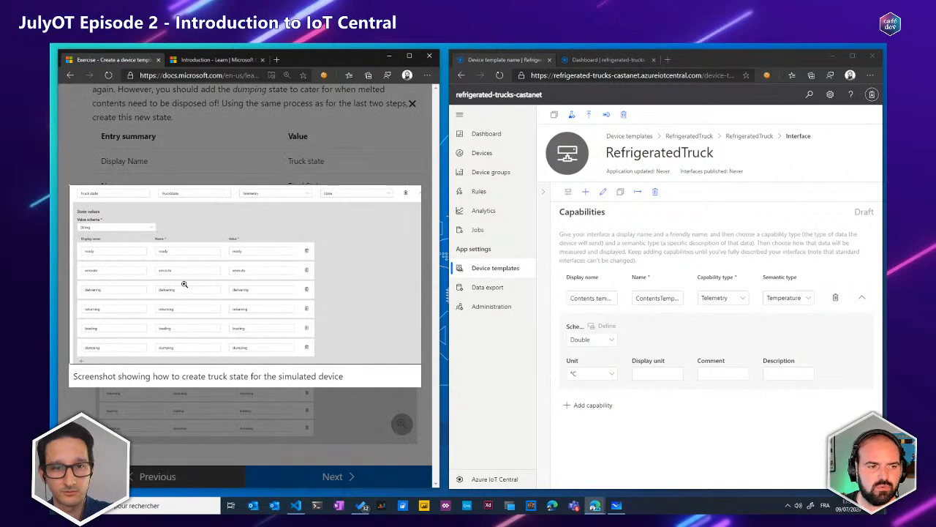
click(183, 283)
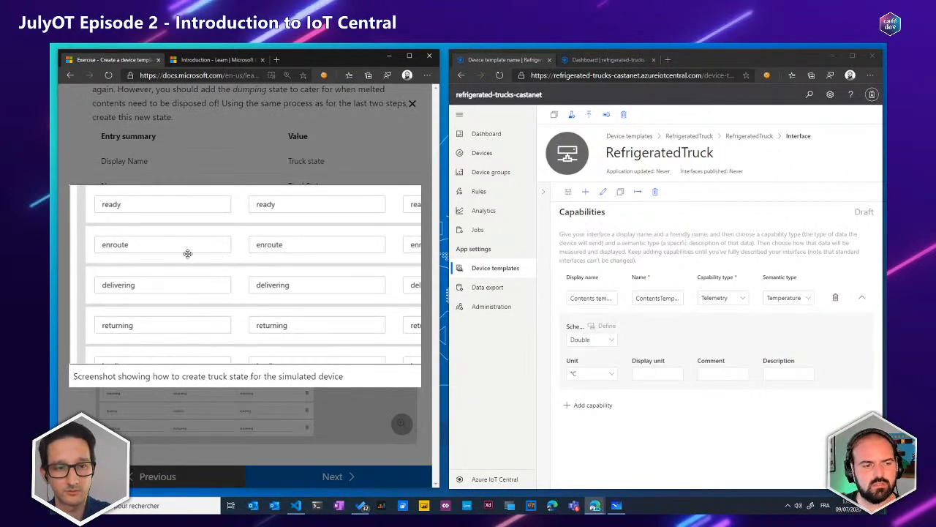
drag(178, 278, 214, 181)
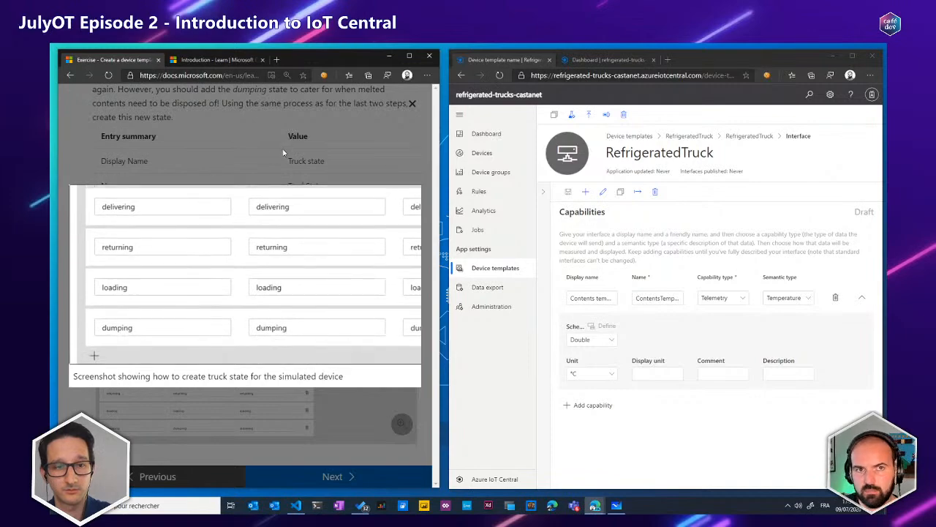
click(412, 103)
Skim the exercise's remaining sections on event telemetry, location telemetry, properties and commands
scroll(299, 239, down, 10)
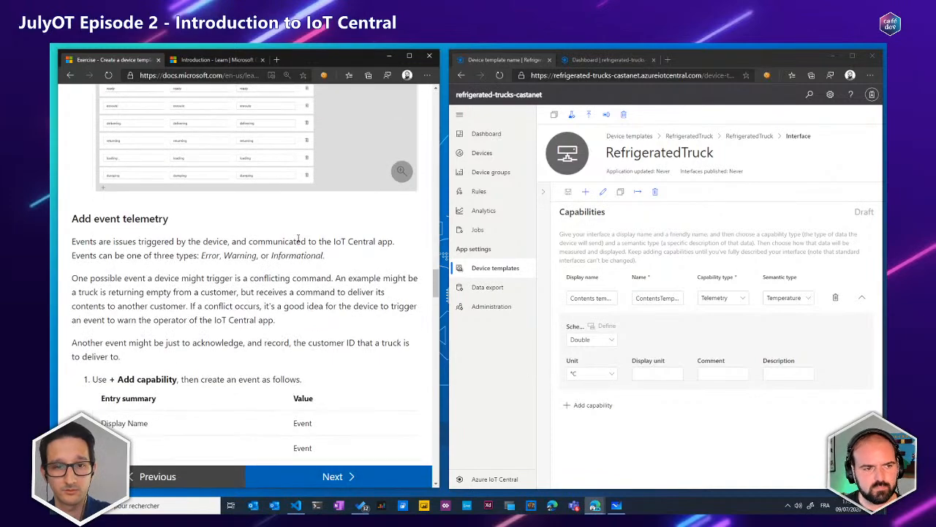
scroll(299, 236, down, 7)
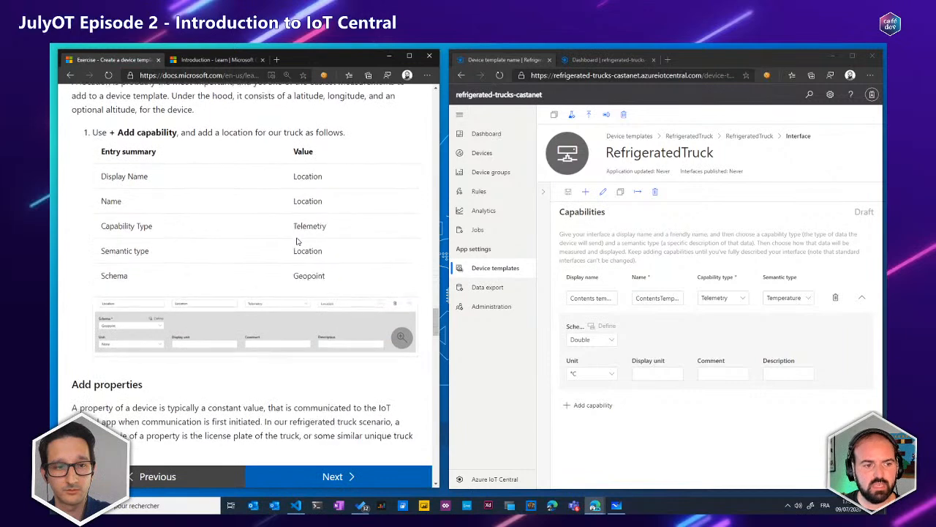
scroll(141, 257, down, 1)
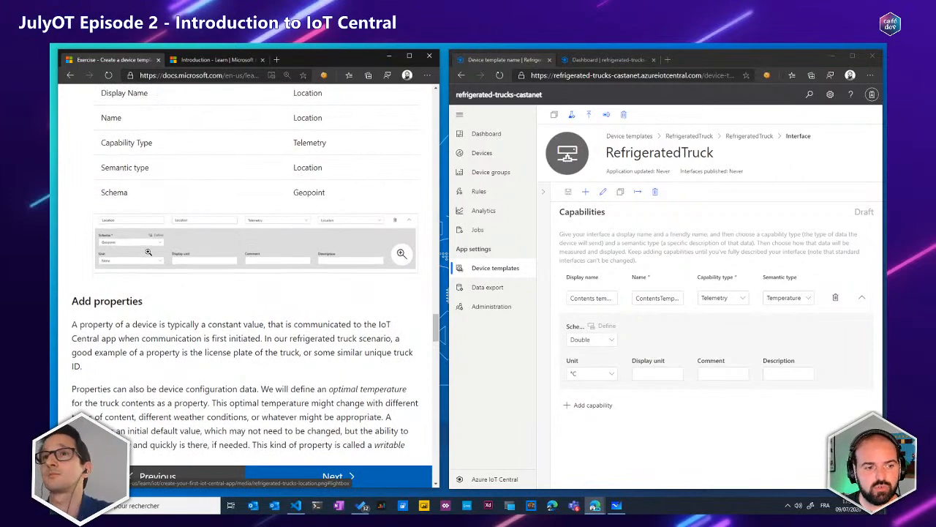
scroll(141, 257, down, 10)
scroll(143, 255, down, 12)
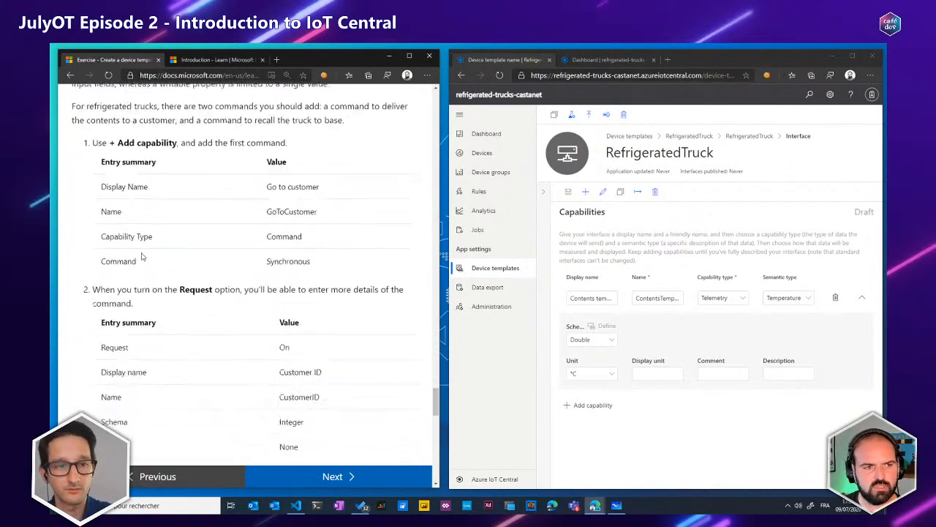
Switch to the refrigerated-trucks-01 application and open its RefrigeratedTruck device template
scroll(166, 254, down, 5)
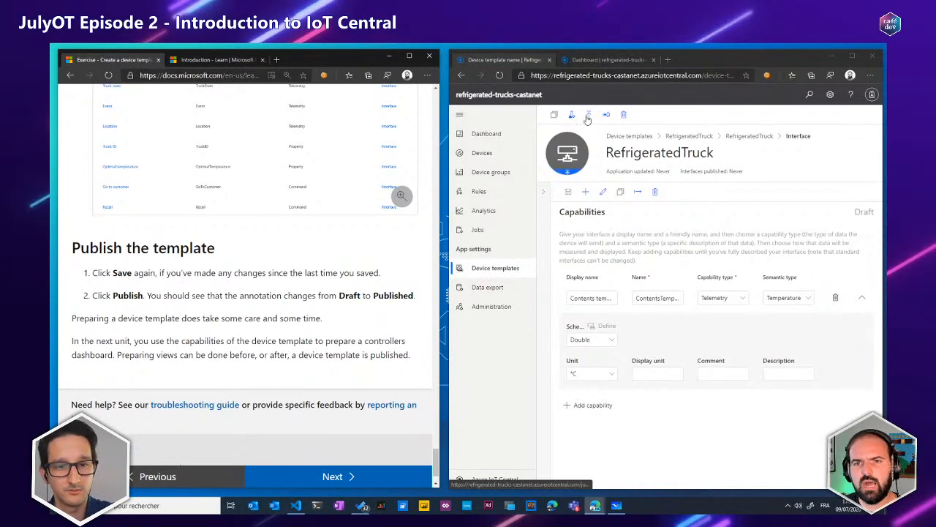
click(545, 193)
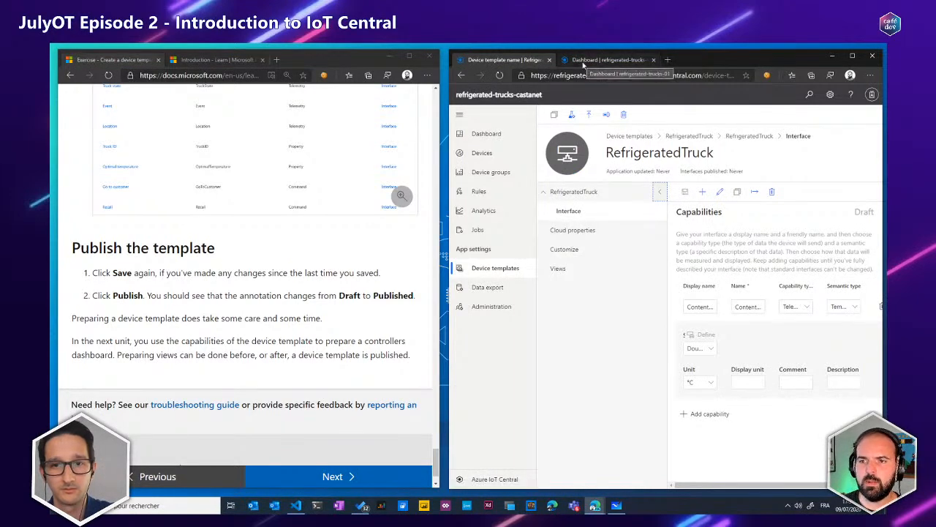
click(584, 60)
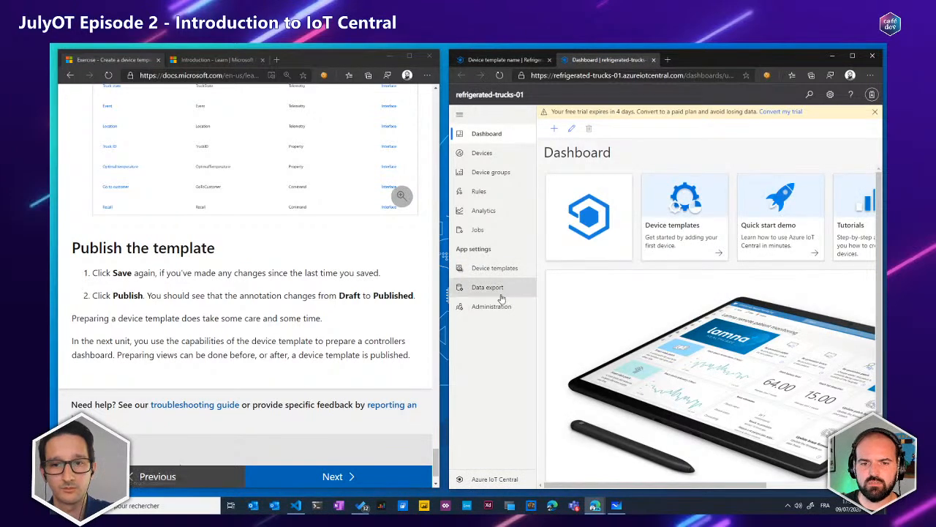
click(502, 270)
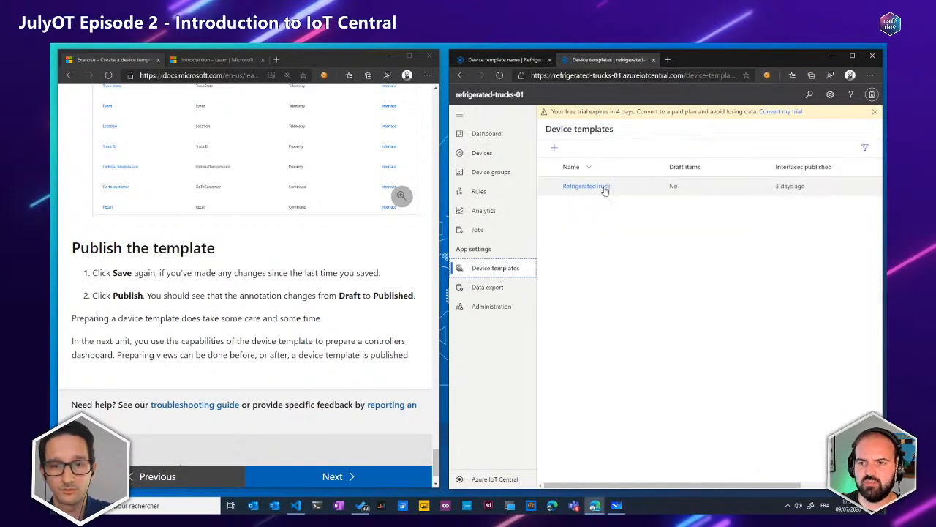
click(604, 190)
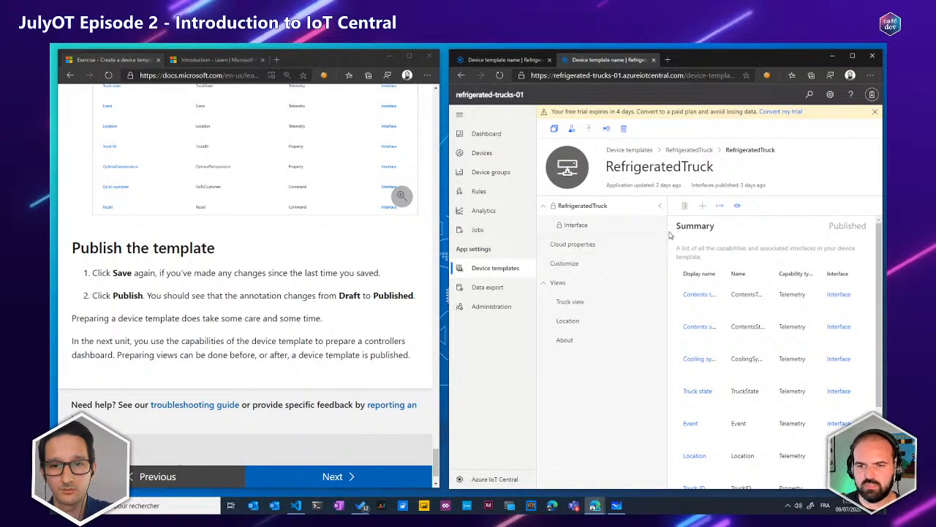
Review the finished RefrigeratedTruck template's summary of telemetry, property and command capabilities
click(633, 227)
click(635, 207)
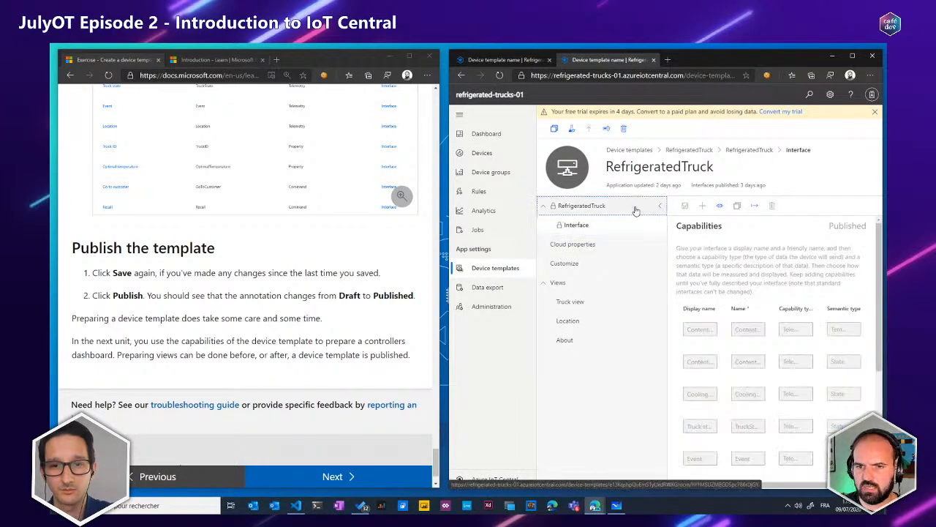
click(660, 206)
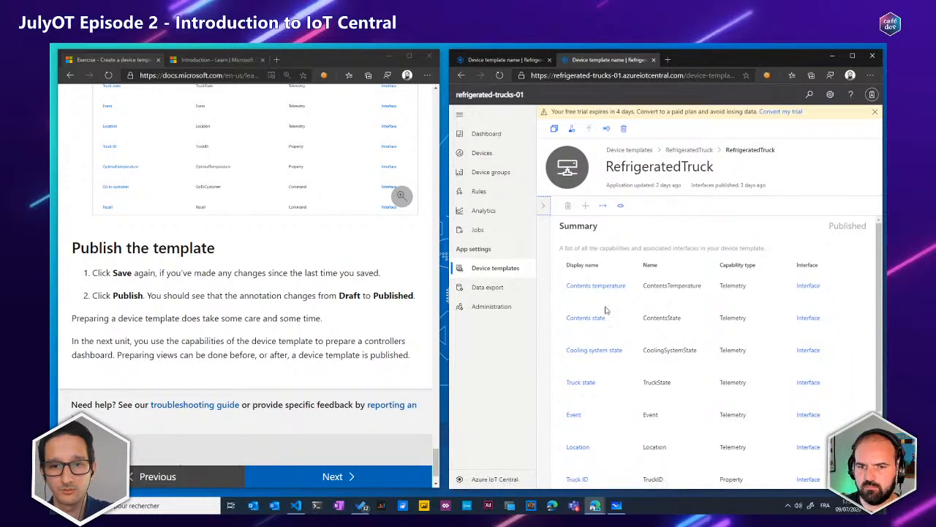
scroll(653, 250, down, 1)
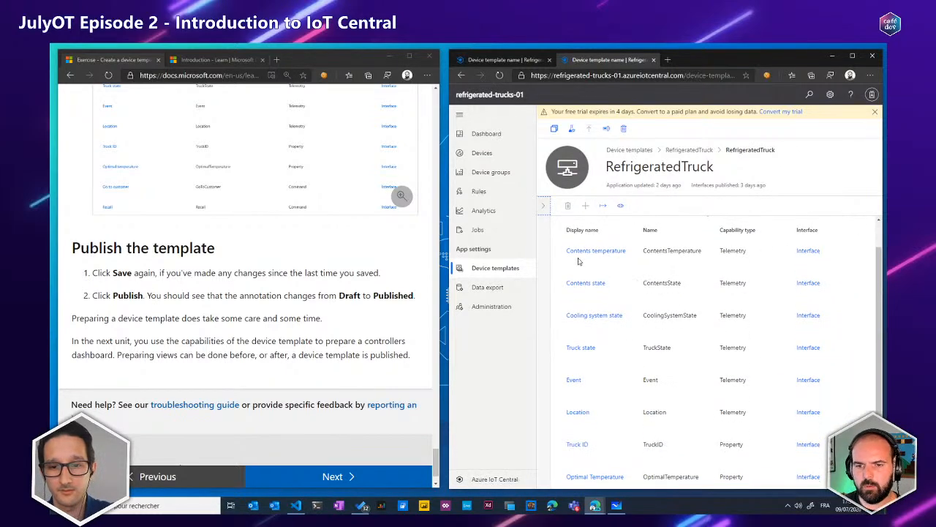
scroll(577, 312, down, 1)
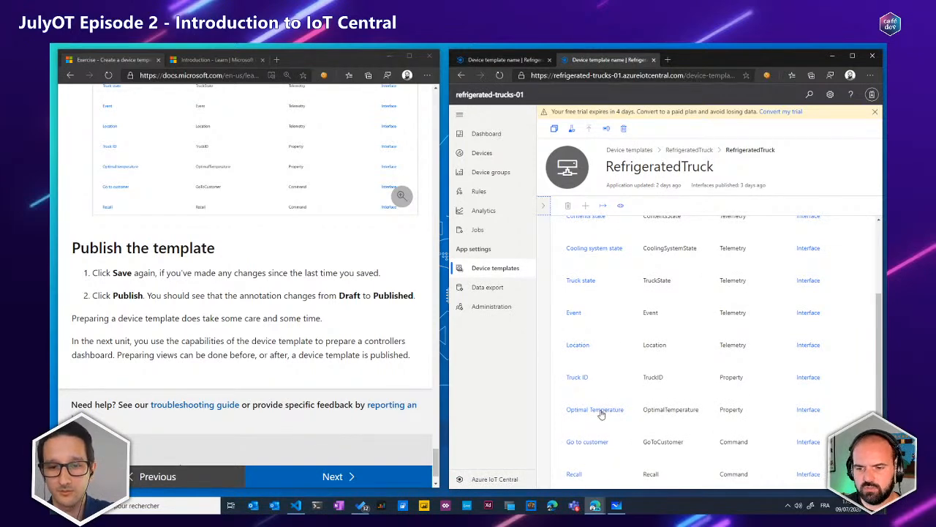
drag(661, 442, 744, 444)
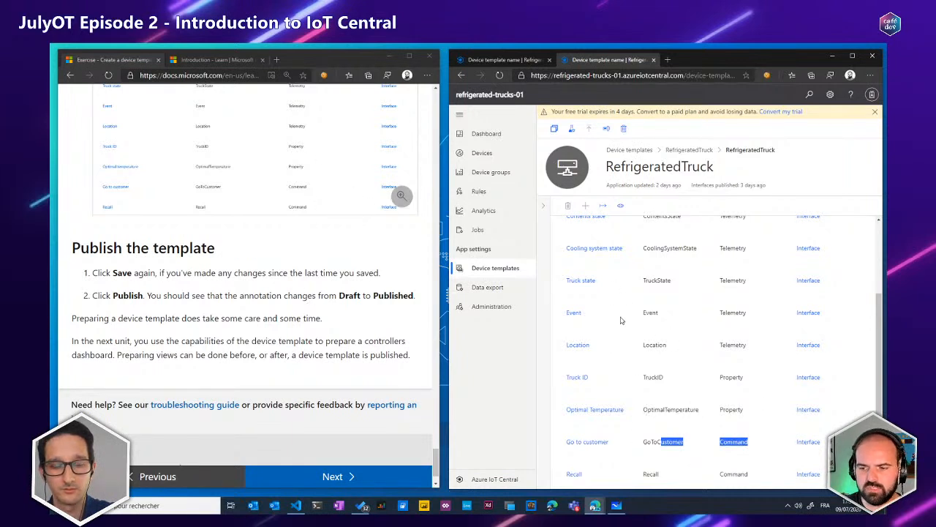
click(545, 210)
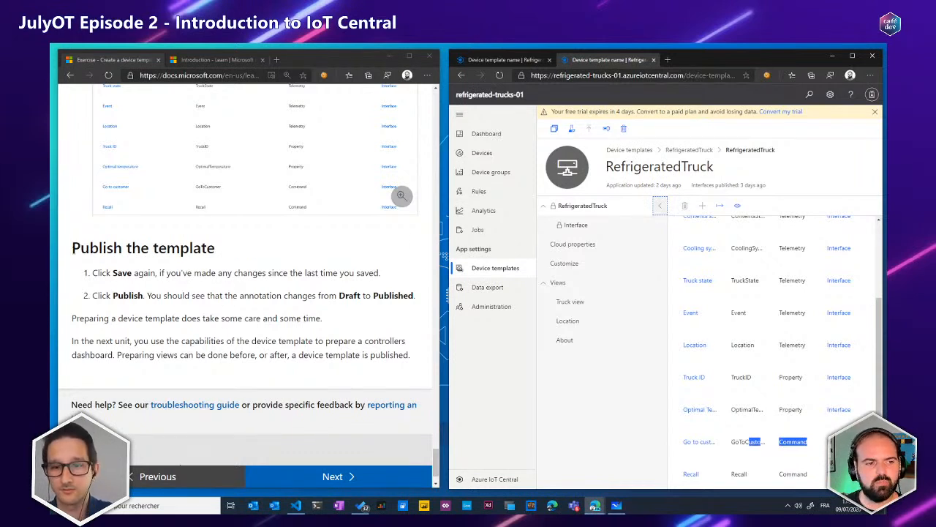
Return to the refrigerated-trucks-castanet application and publish its RefrigeratedTruck device template as the exercise instructs
click(224, 251)
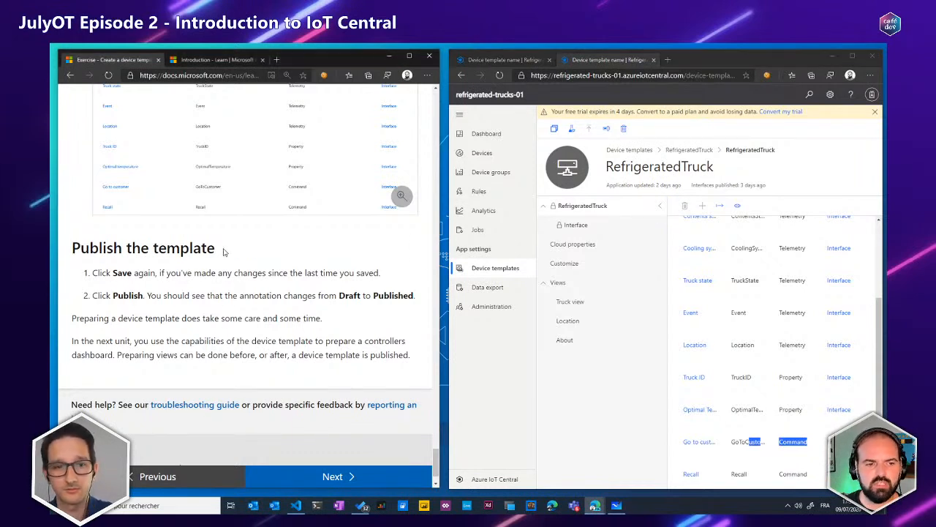
double_click(180, 249)
click(403, 260)
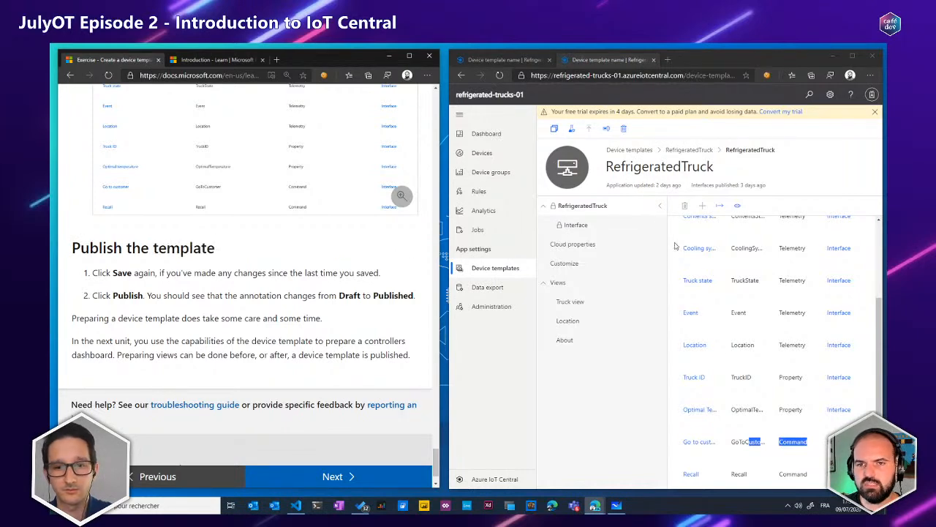
scroll(676, 246, up, 1)
click(505, 61)
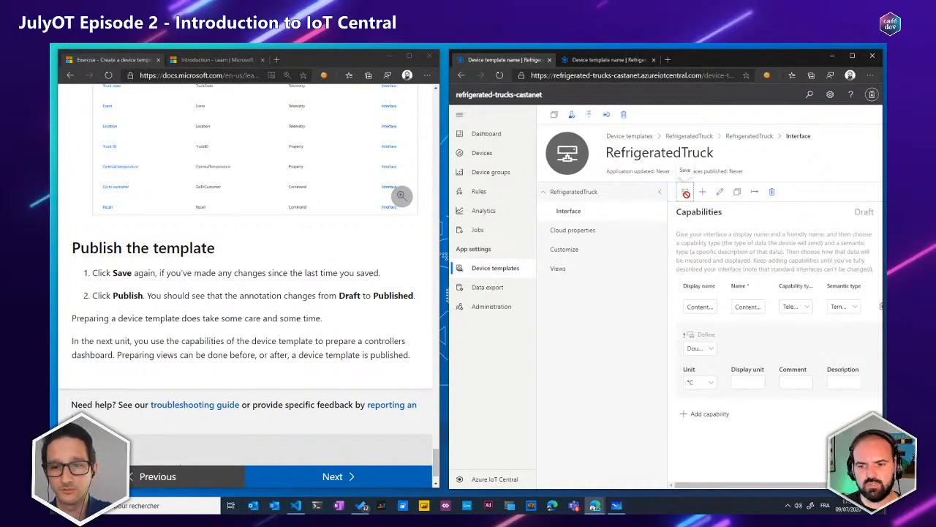
click(589, 117)
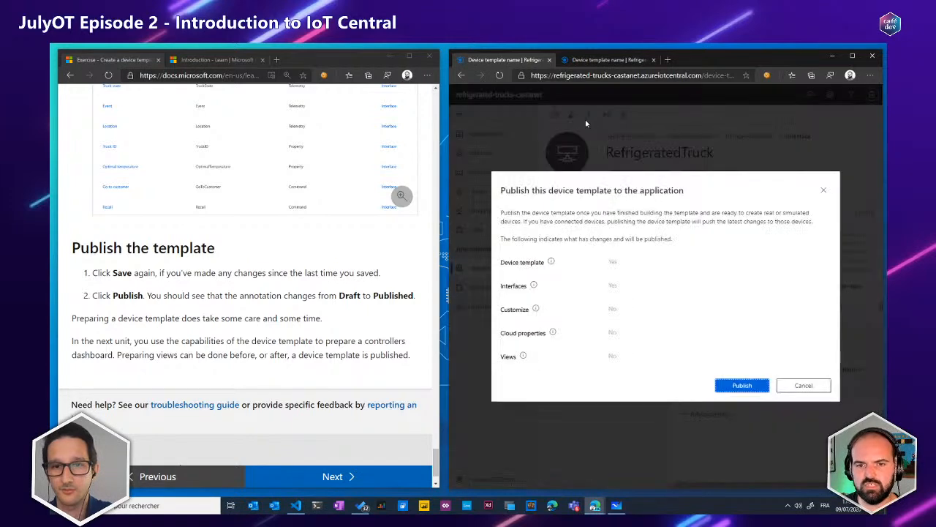
drag(513, 192, 634, 371)
click(626, 371)
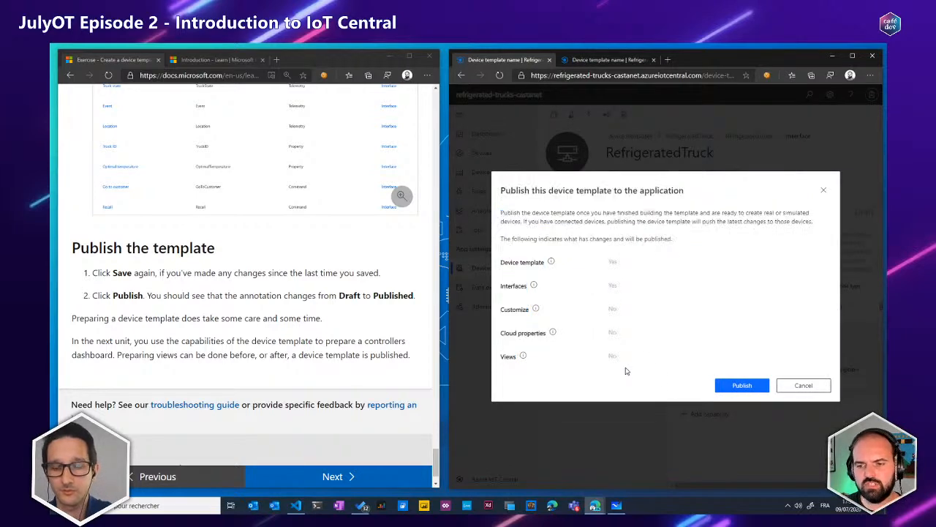
click(744, 386)
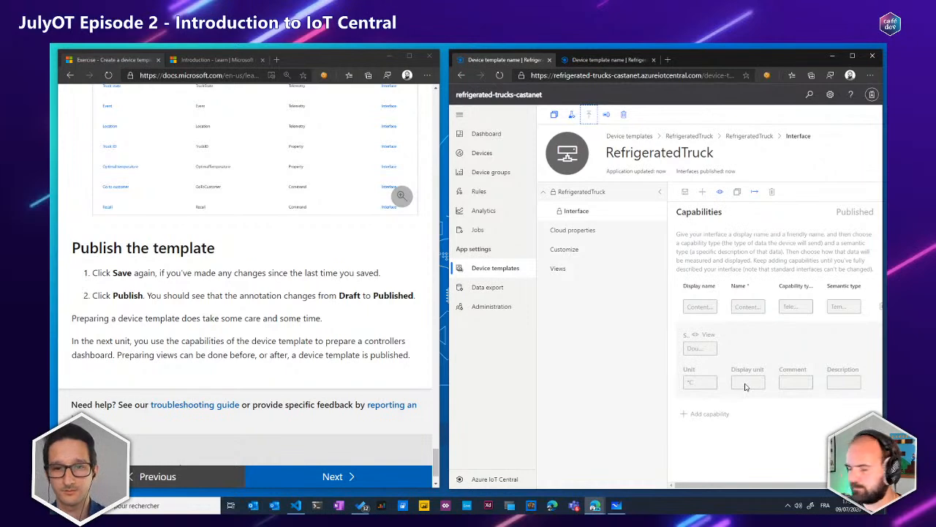
Advance to the exercise unit "Create a rich dashboard and a real device" and read its introduction
click(300, 297)
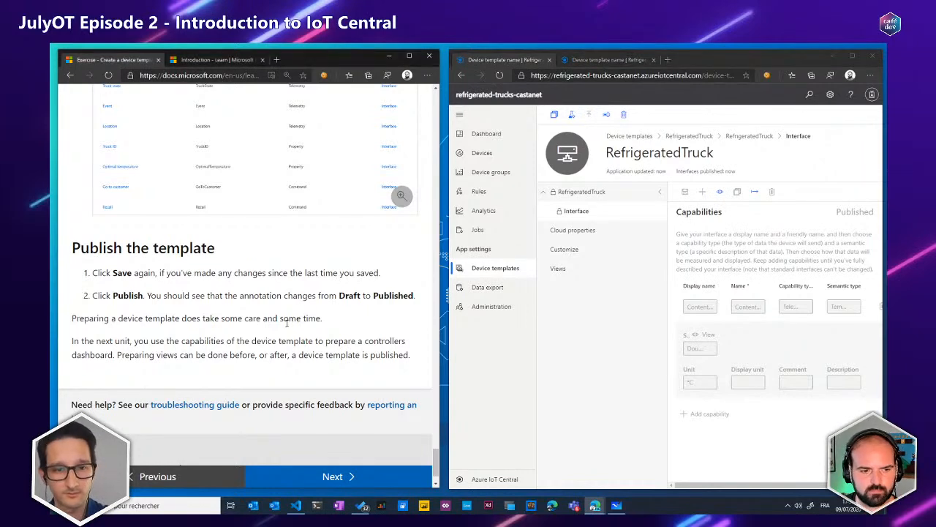
click(331, 476)
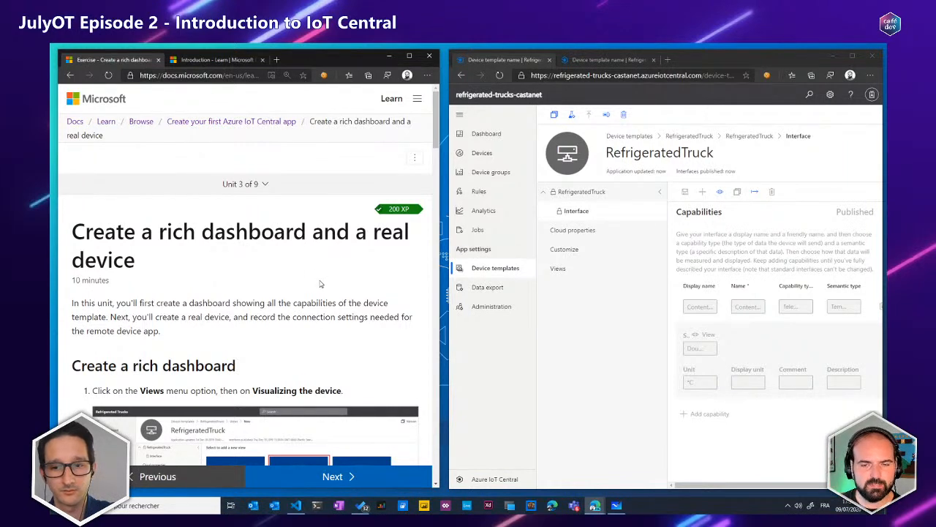
scroll(321, 284, down, 1)
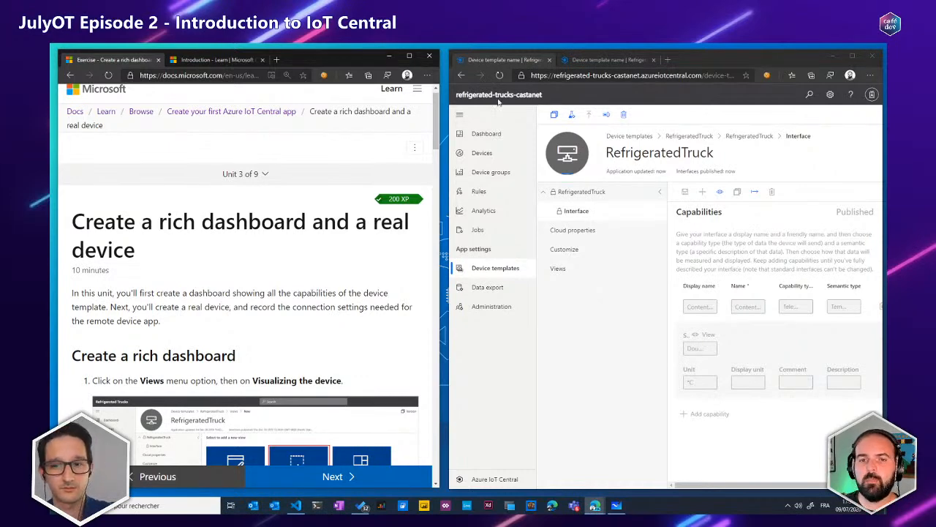
Examine the application dashboard's editing options for adding device and custom tiles, then leave edit mode
click(487, 133)
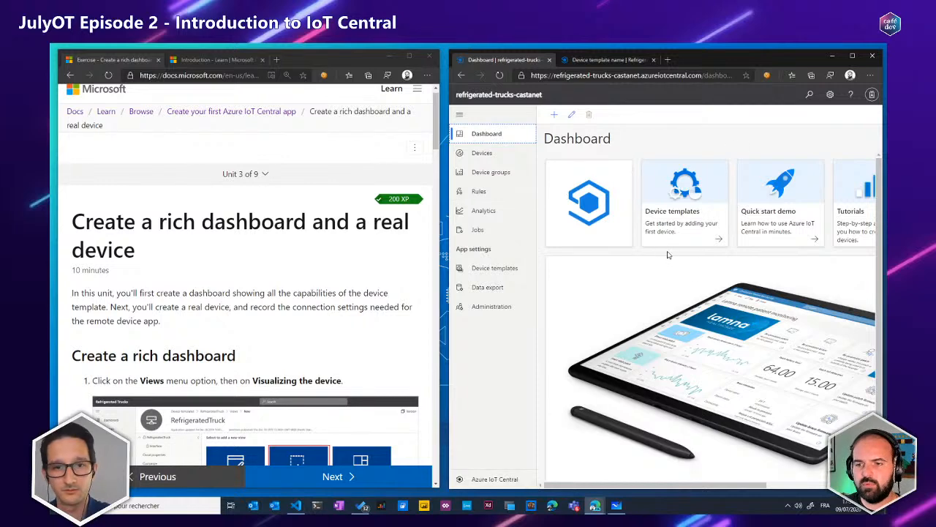
click(572, 115)
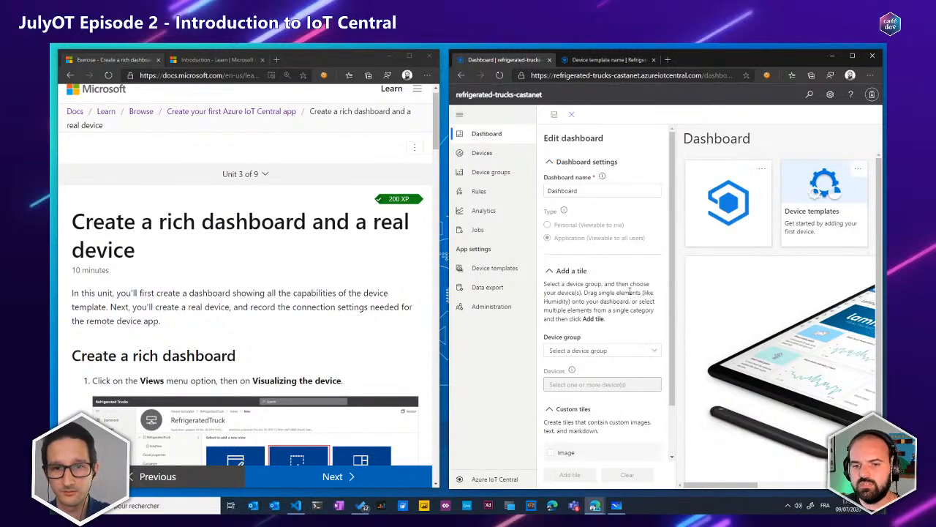
scroll(629, 293, down, 2)
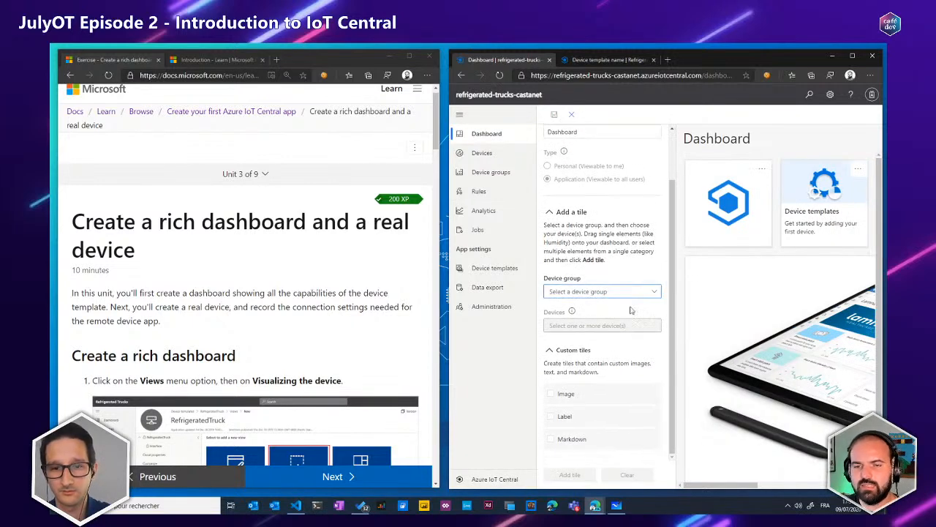
scroll(632, 310, up, 2)
click(573, 115)
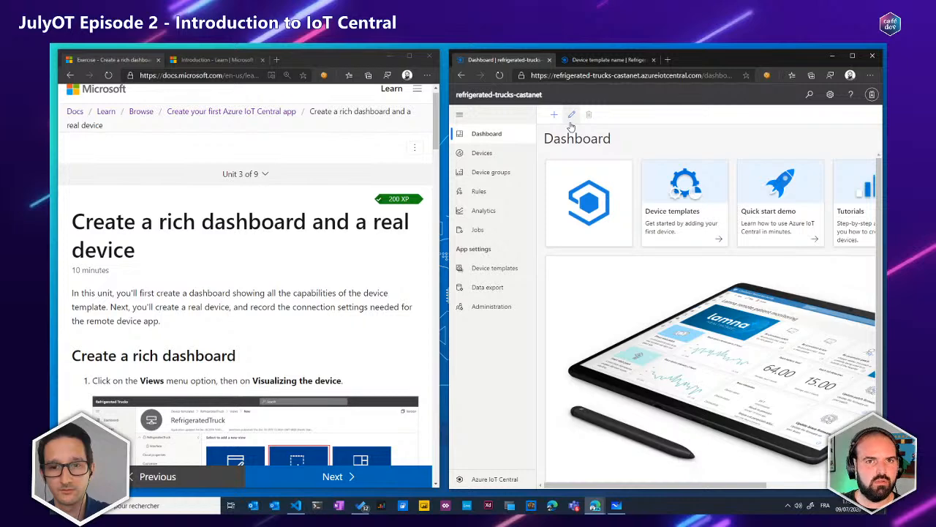
Create a new "Visualizing the device" view in the RefrigeratedTruck device template
click(503, 275)
click(604, 174)
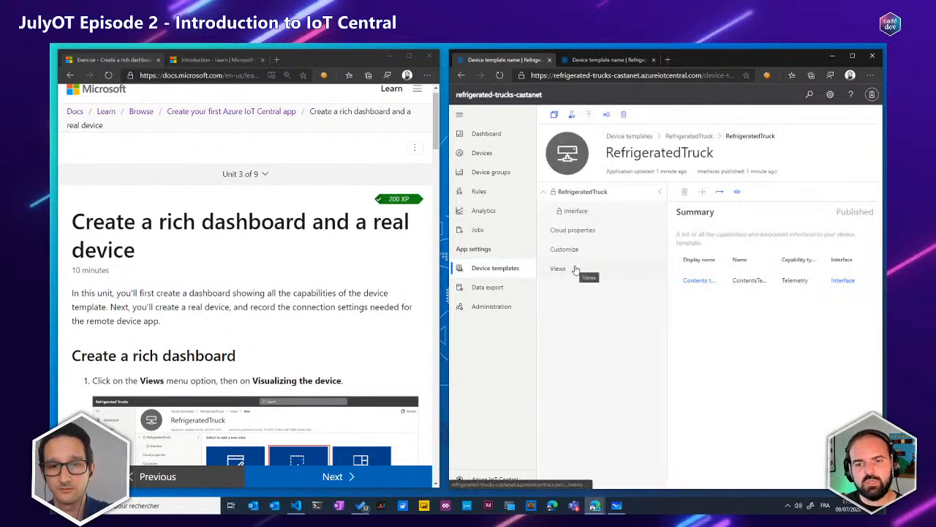
click(557, 270)
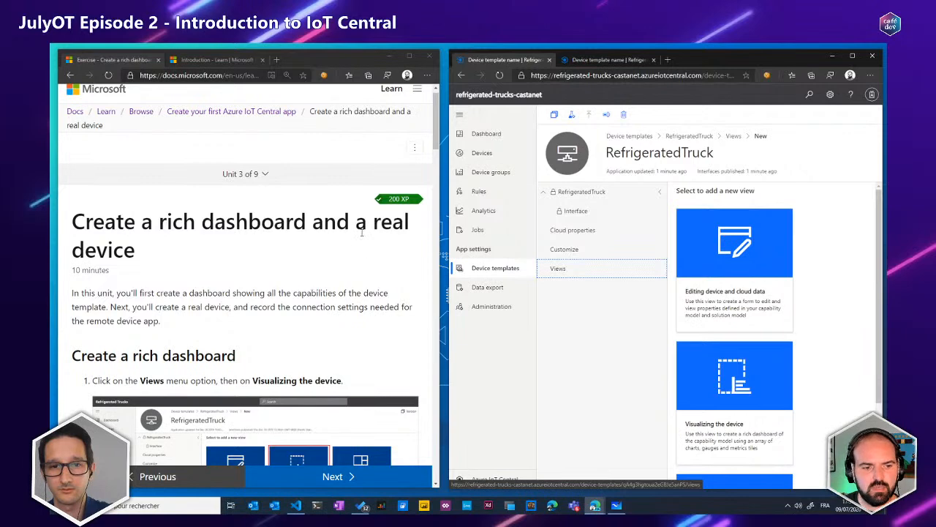
scroll(361, 233, down, 2)
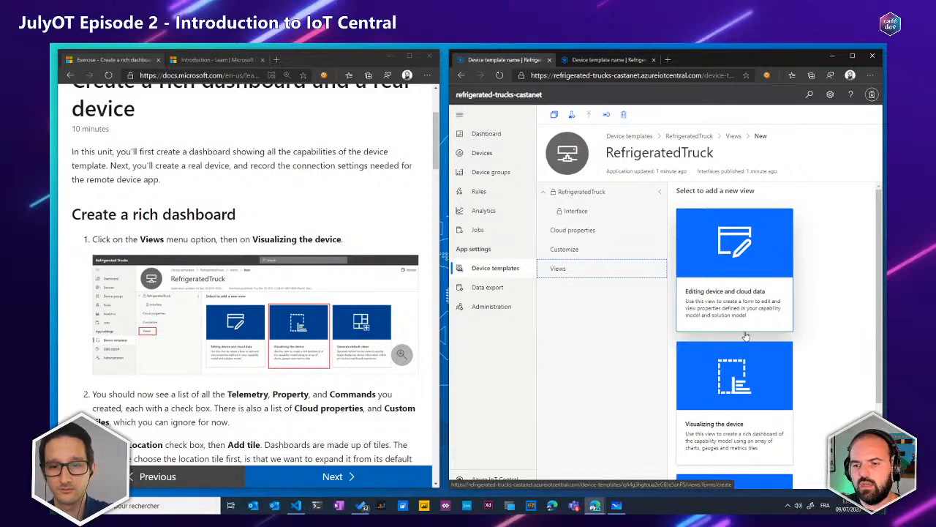
scroll(741, 308, down, 1)
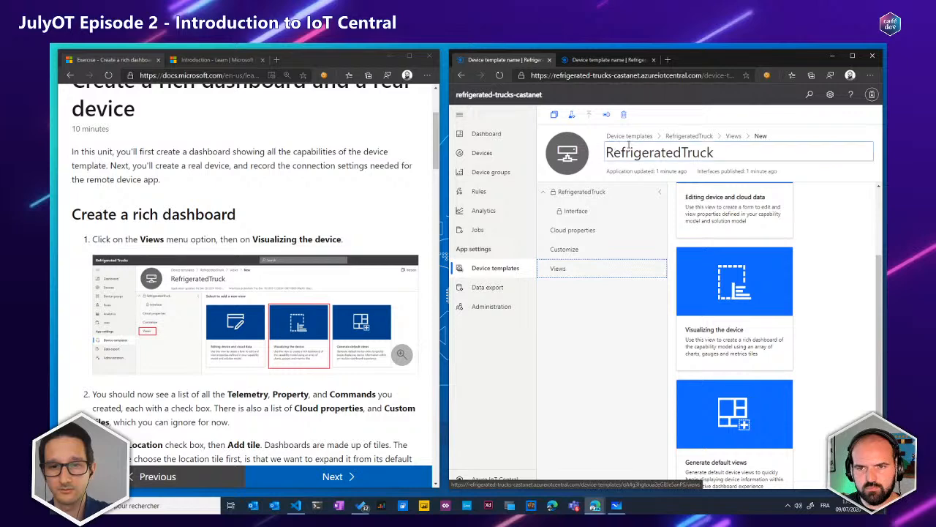
click(750, 341)
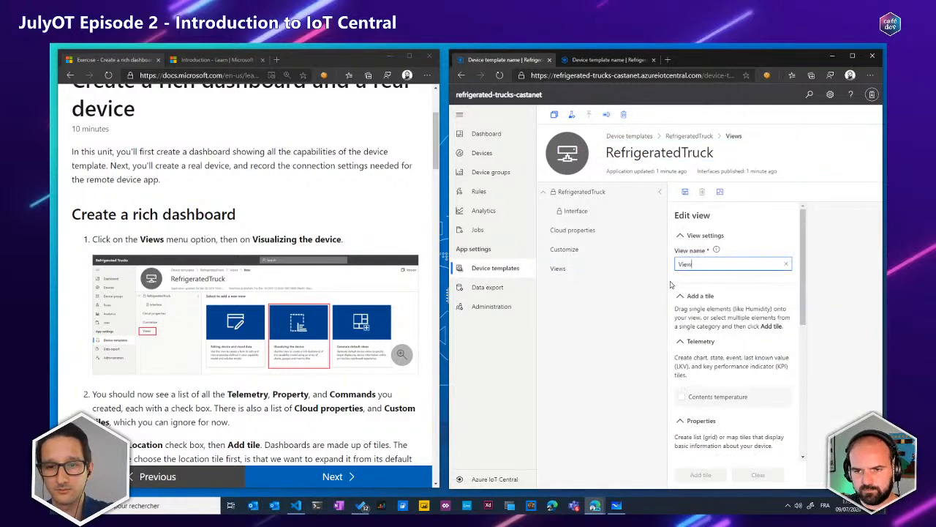
Collapse the template's navigation tree and name the new view Summary
click(660, 192)
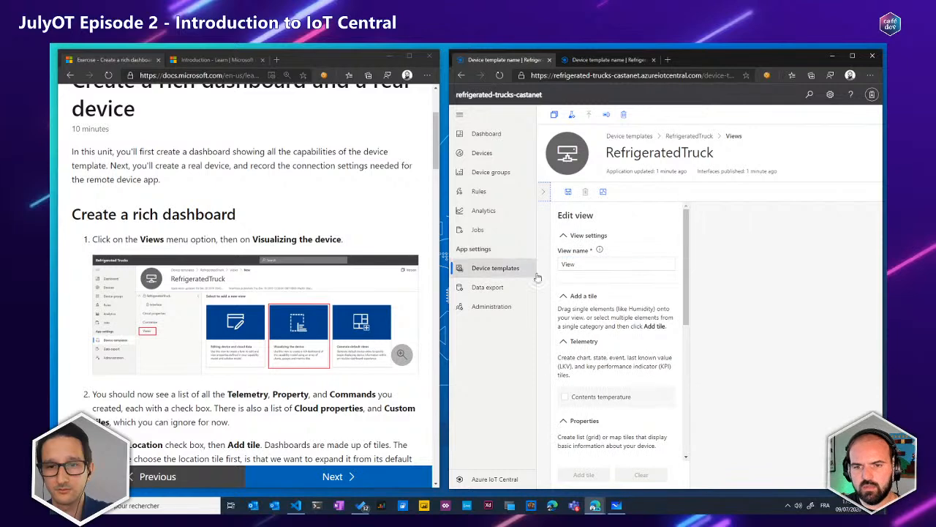
double_click(586, 266)
click(611, 265)
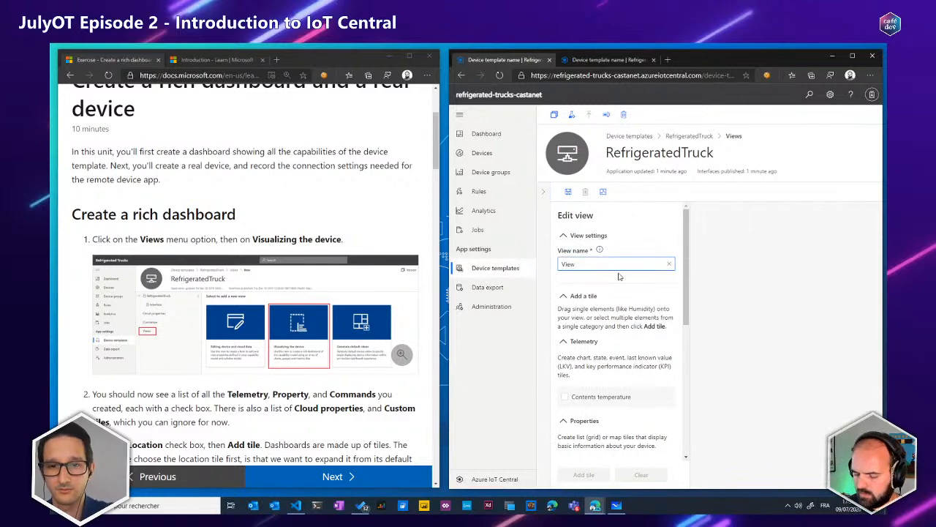
key(ctrl+a)
text(S)
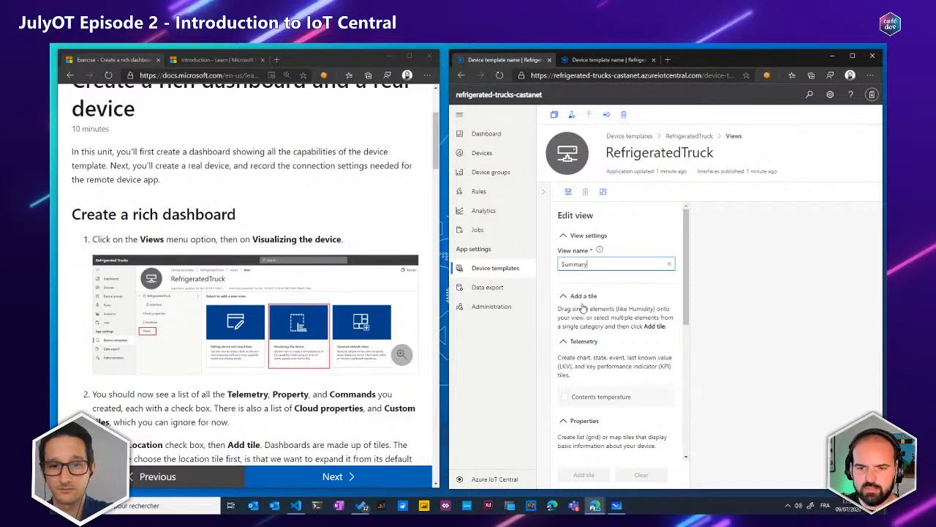
Add a tile for the Contents temperature telemetry to the Summary view
scroll(604, 307, down, 1)
scroll(604, 317, down, 2)
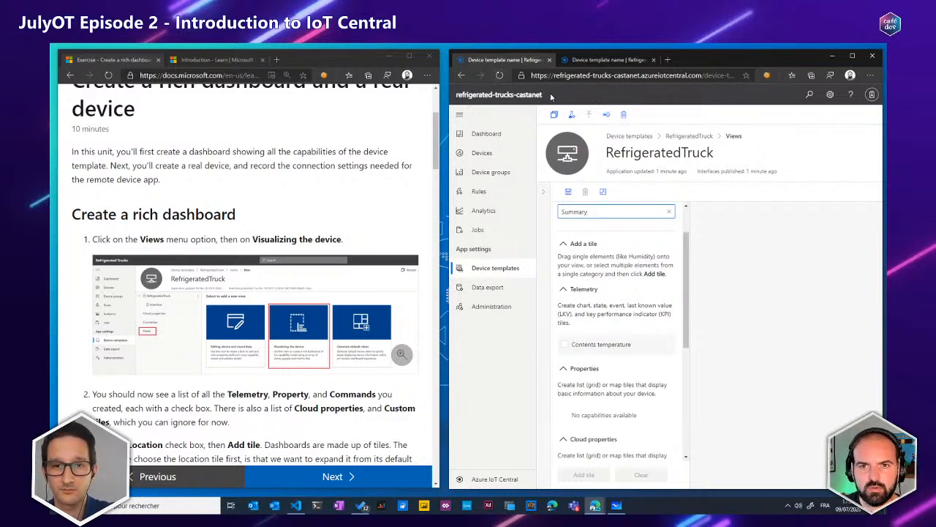
drag(551, 98, 457, 96)
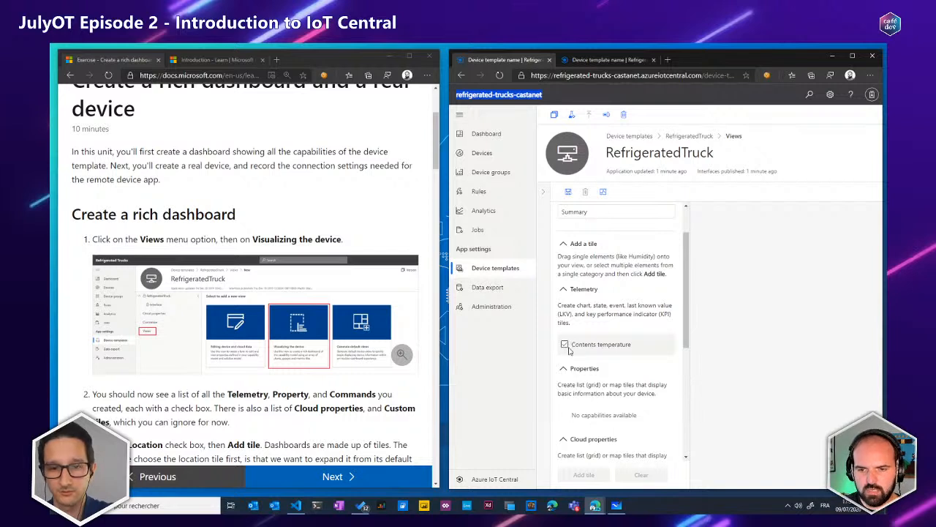
click(566, 344)
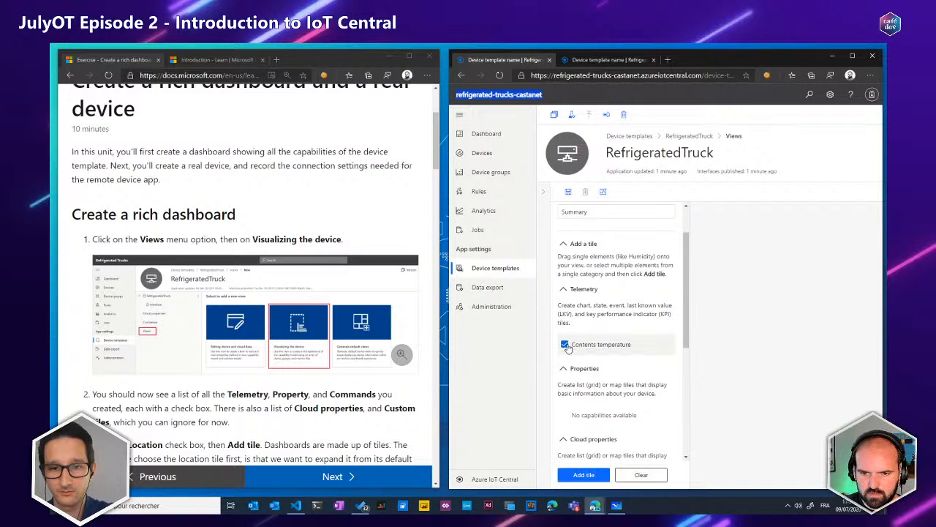
click(589, 477)
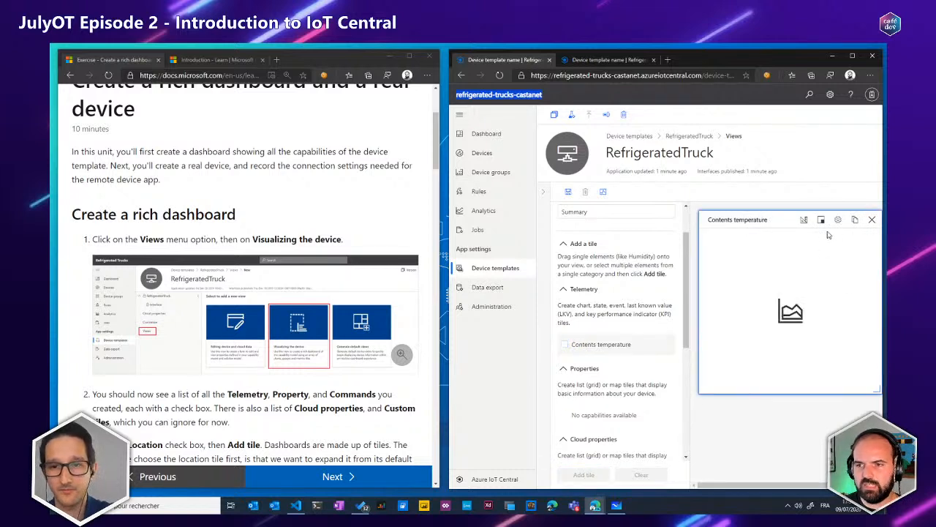
Examine the Contents temperature tile's visualization, size and chart configuration options, then leave the configuration without changes
scroll(684, 267, down, 3)
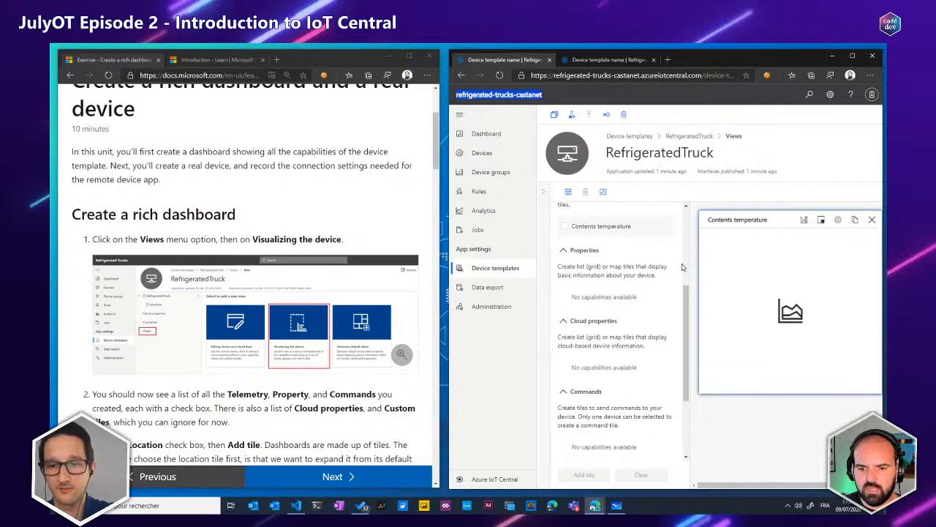
click(805, 220)
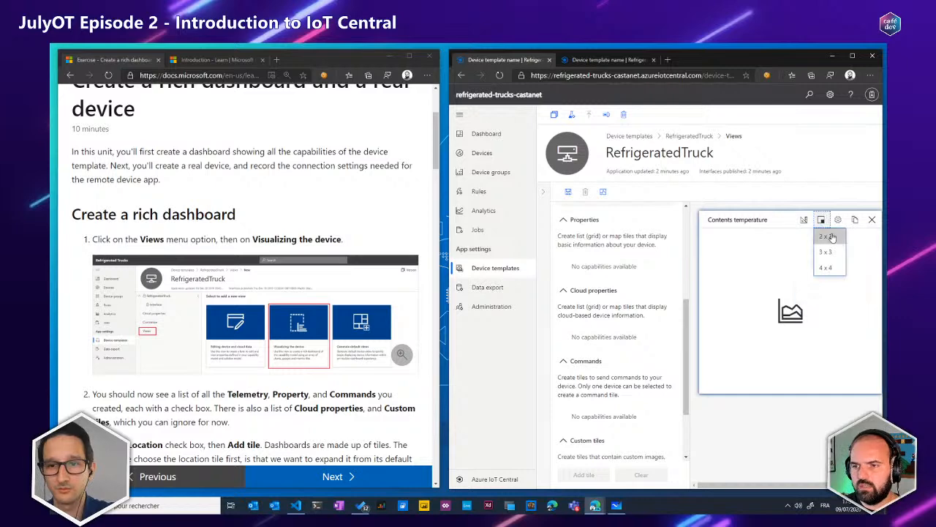
click(838, 220)
scroll(595, 428, down, 1)
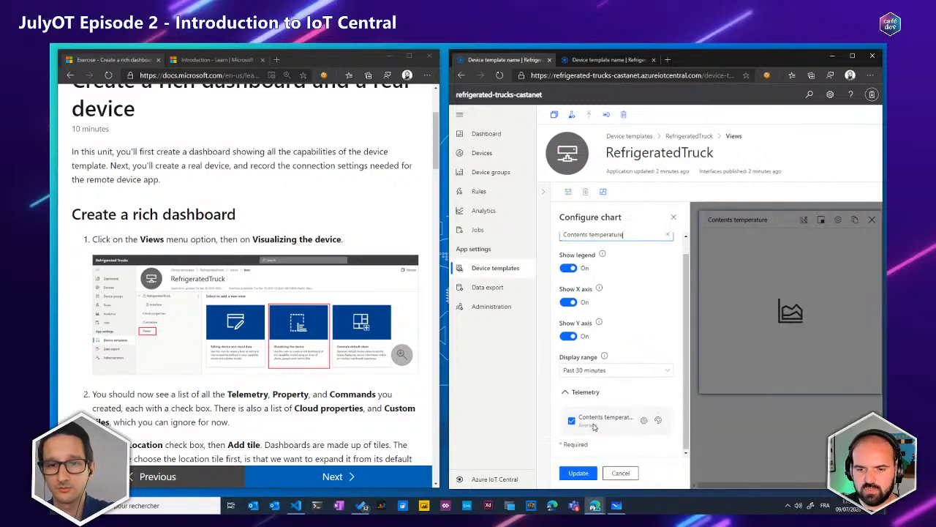
scroll(601, 420, up, 1)
click(620, 474)
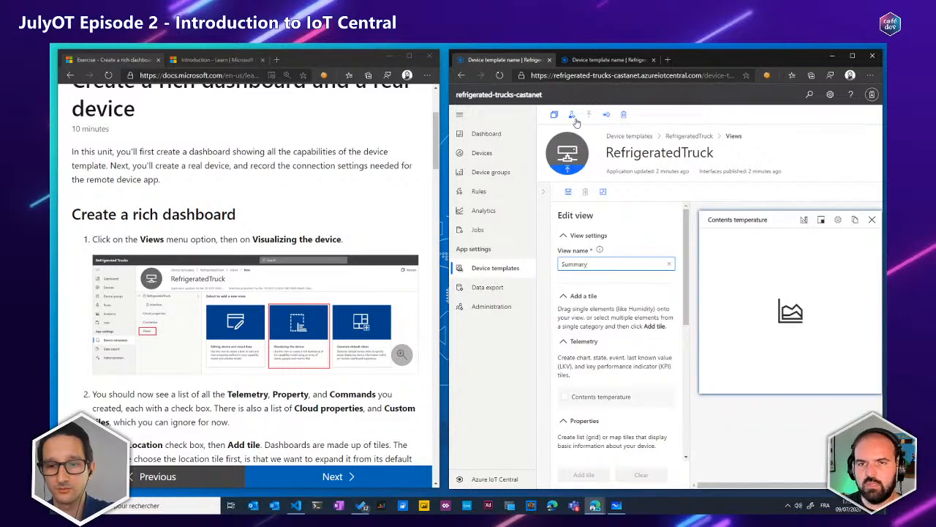
Open the RefrigeratedTruck template's Truck view in the refrigerated-trucks-01 application, make more room for it and review its tiles
click(586, 61)
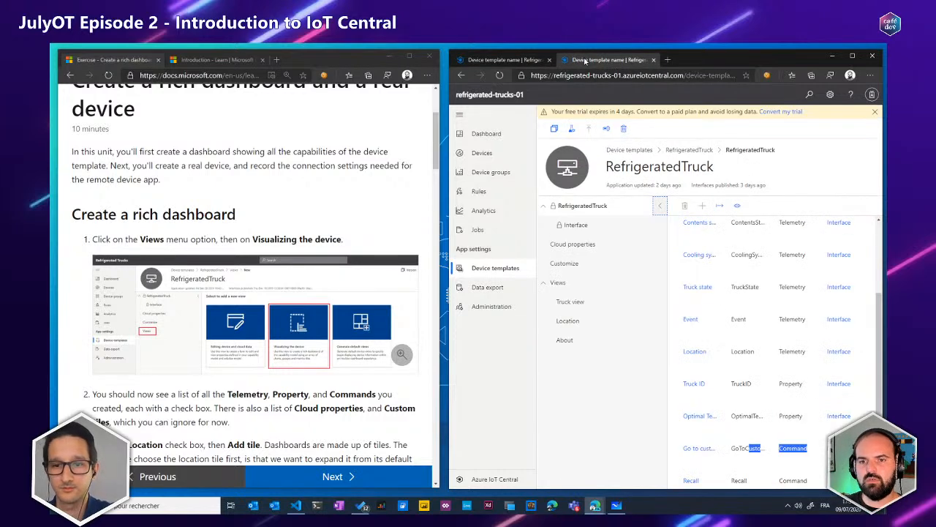
click(576, 302)
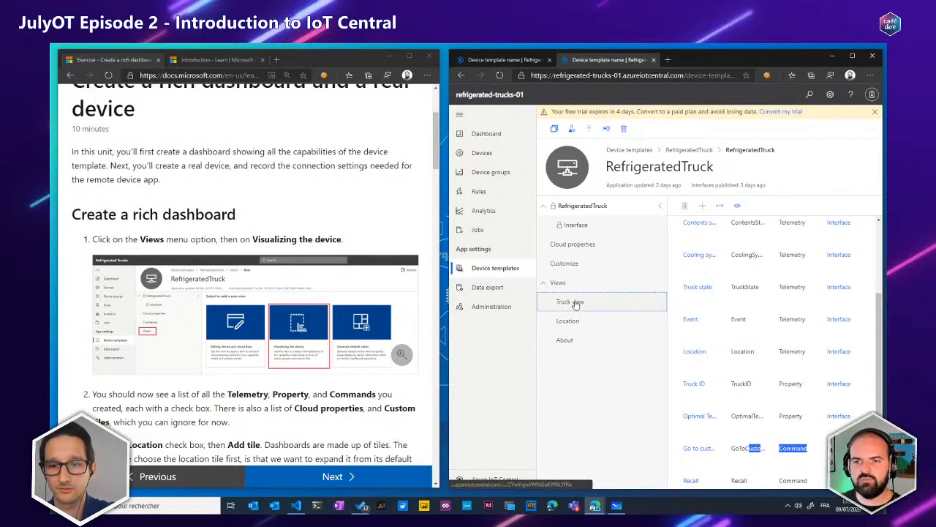
click(660, 205)
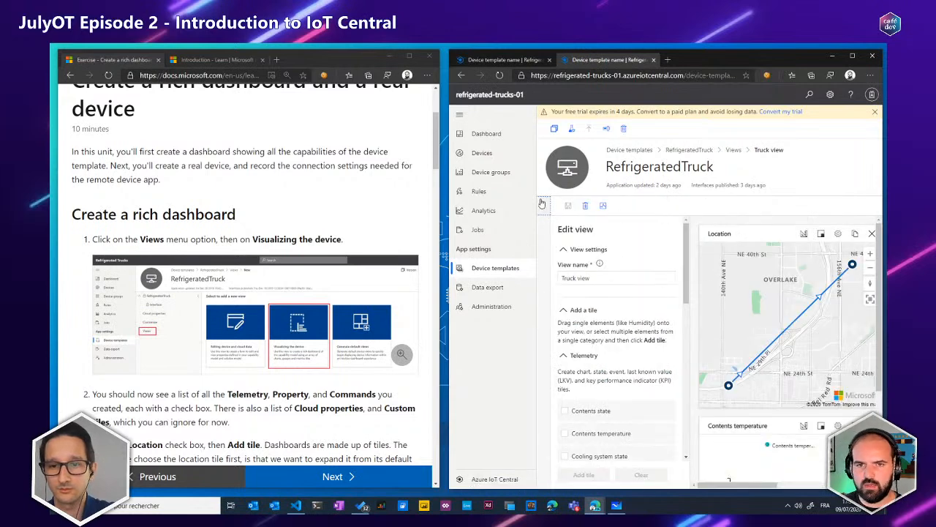
click(459, 116)
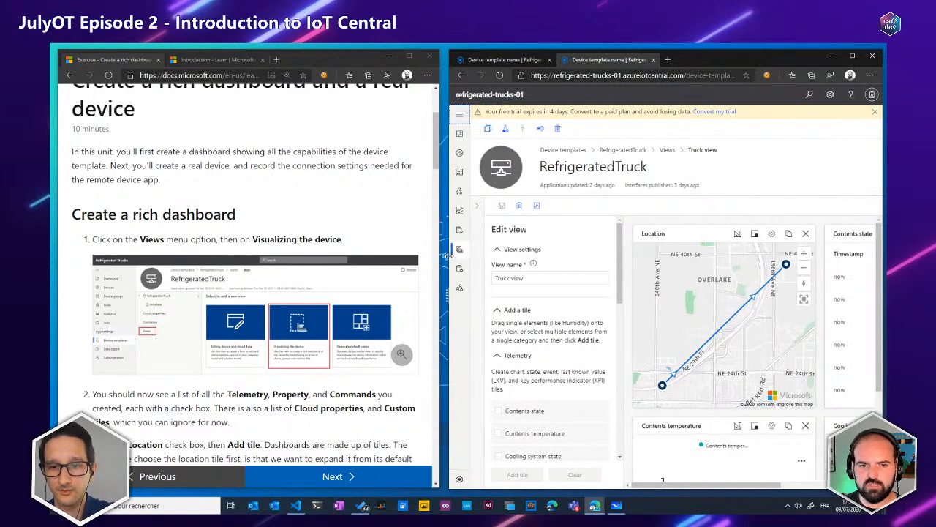
drag(449, 255, 135, 258)
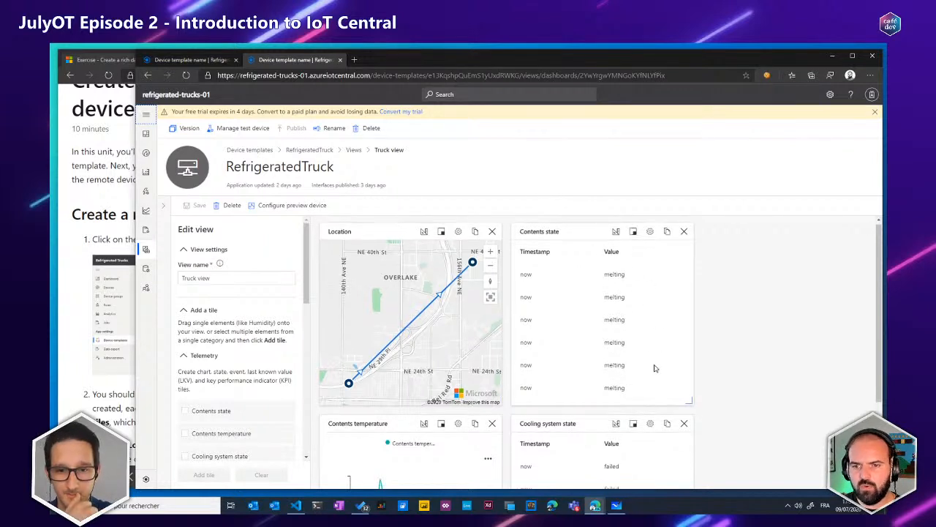
scroll(640, 307, down, 2)
scroll(768, 359, down, 1)
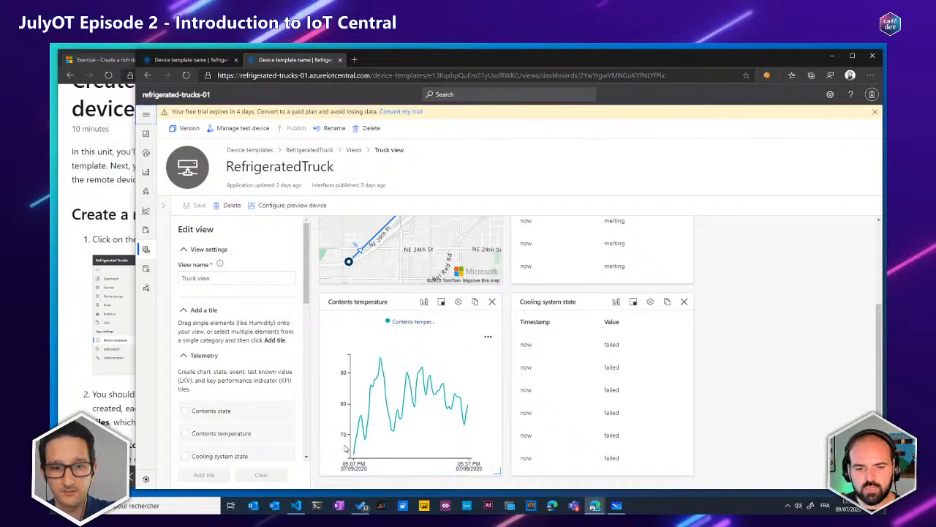
scroll(664, 357, up, 3)
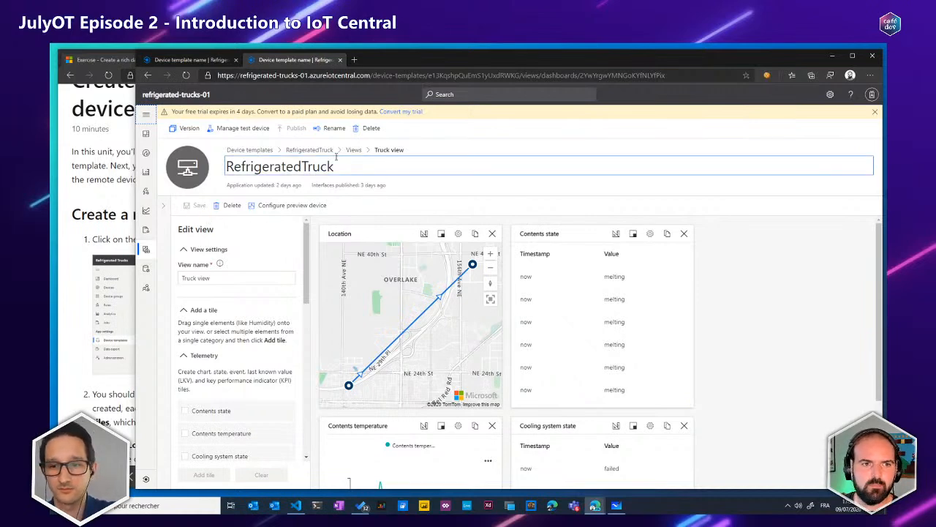
Go to the refrigerated-trucks-01 device list, expand the main navigation and open the simulated truck device
click(145, 154)
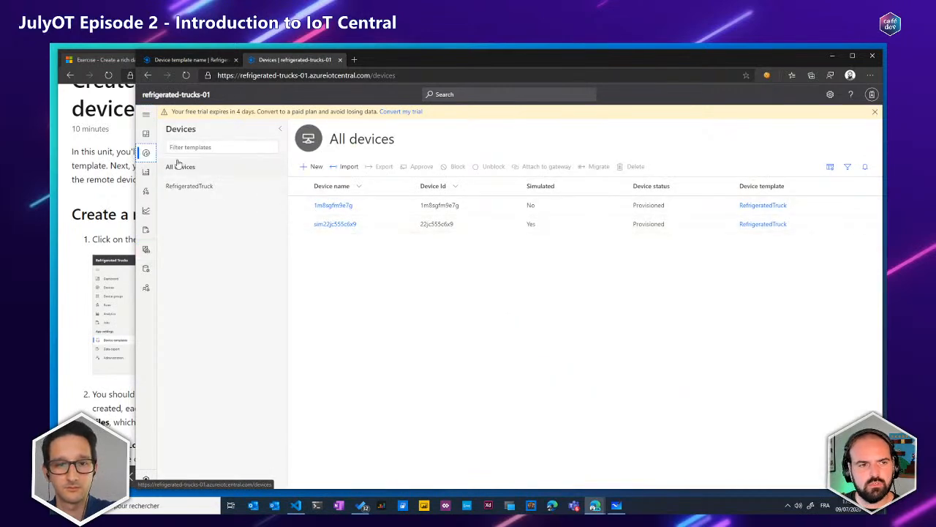
click(146, 115)
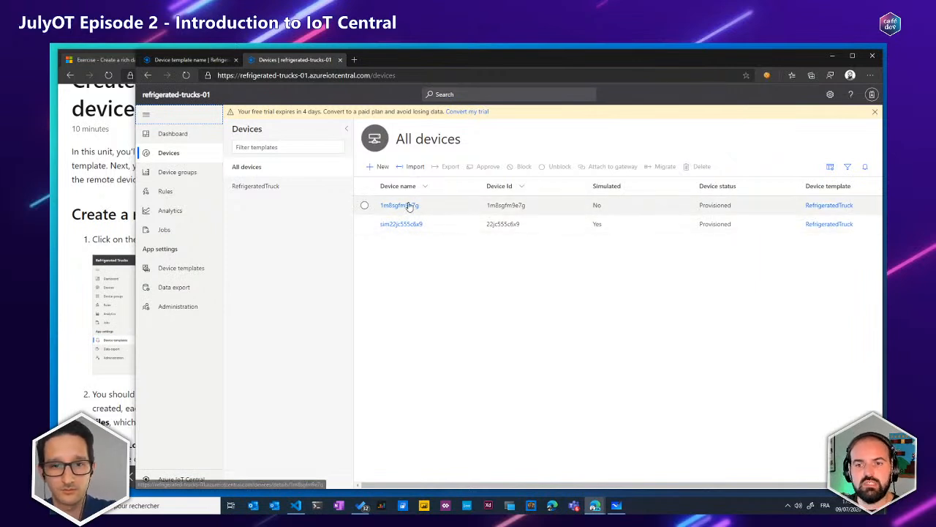
click(397, 224)
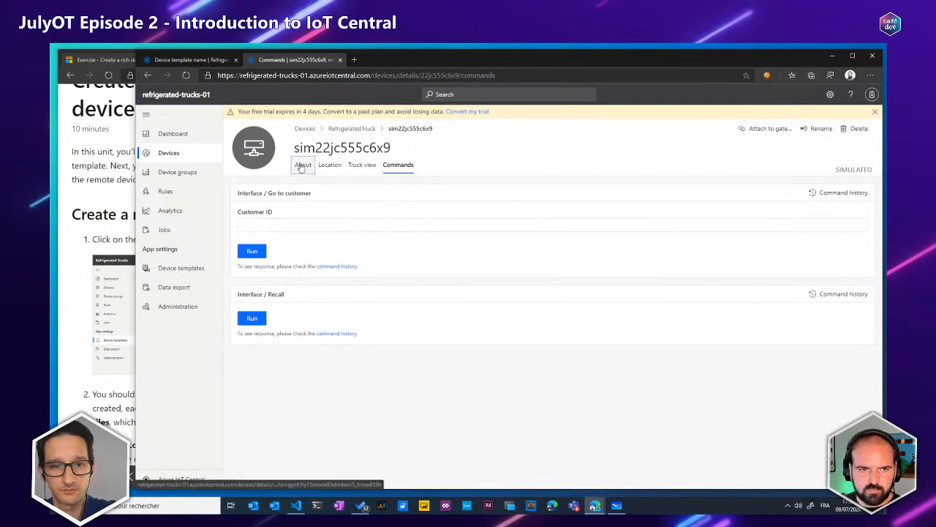
Examine the simulated device's Location, About and Truck view pages, including the location map and the telemetry tiles
click(331, 166)
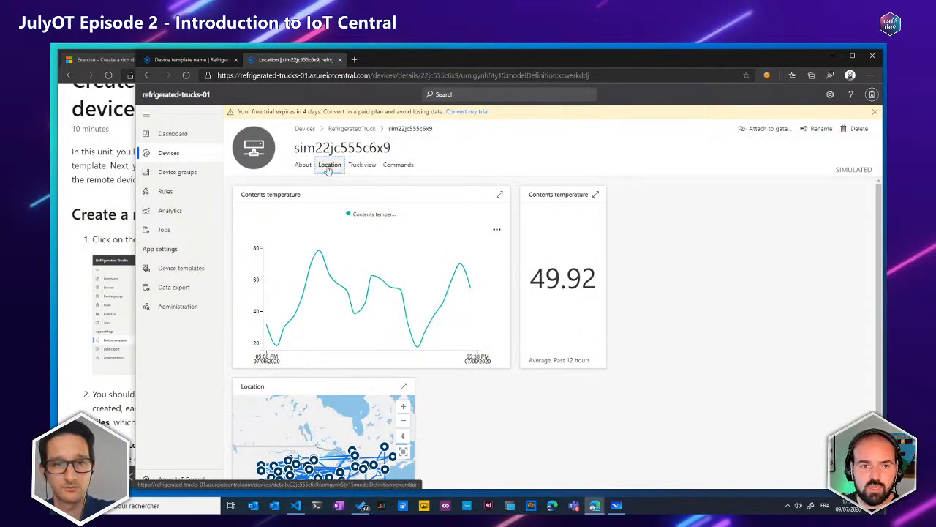
click(304, 166)
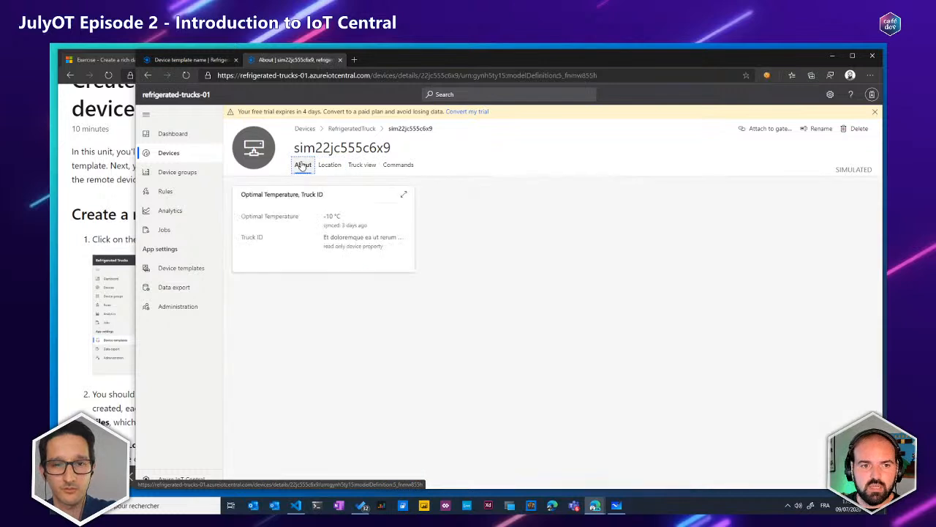
click(328, 166)
click(360, 165)
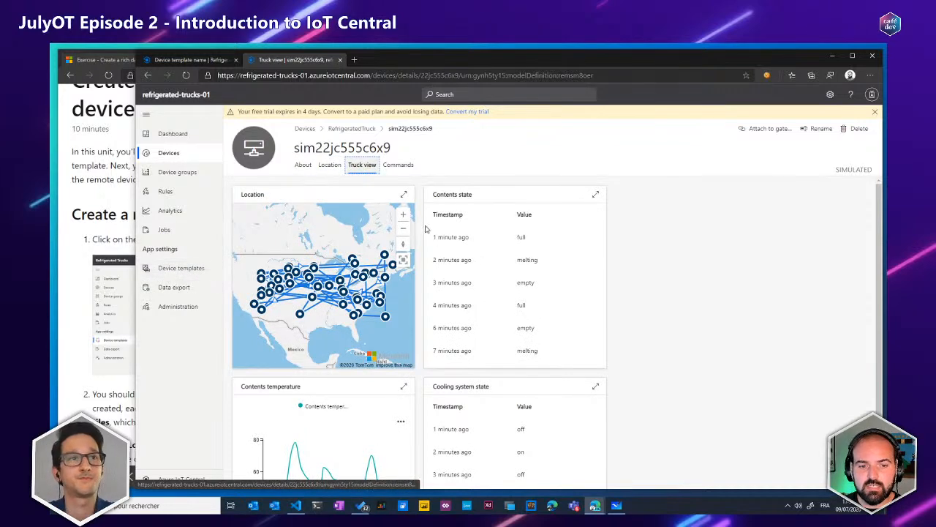
drag(329, 318, 334, 315)
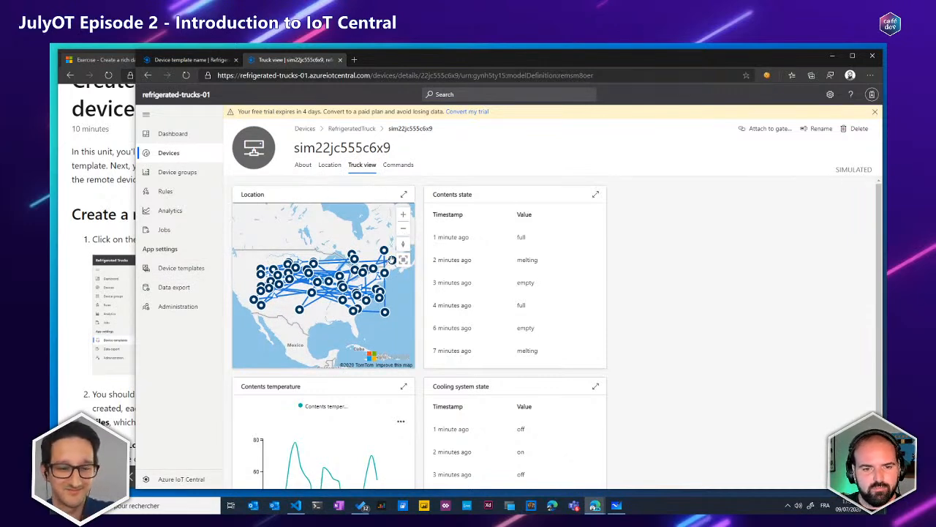
scroll(421, 346, down, 1)
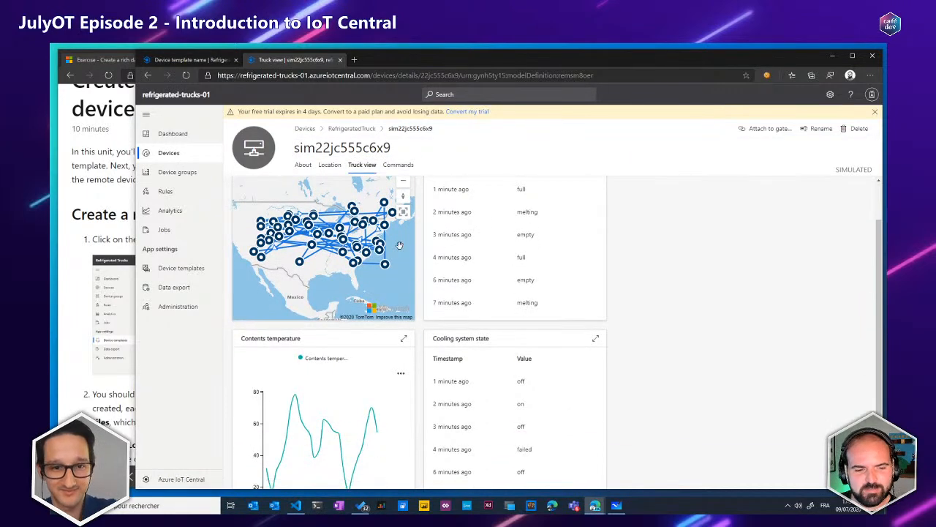
scroll(398, 242, down, 1)
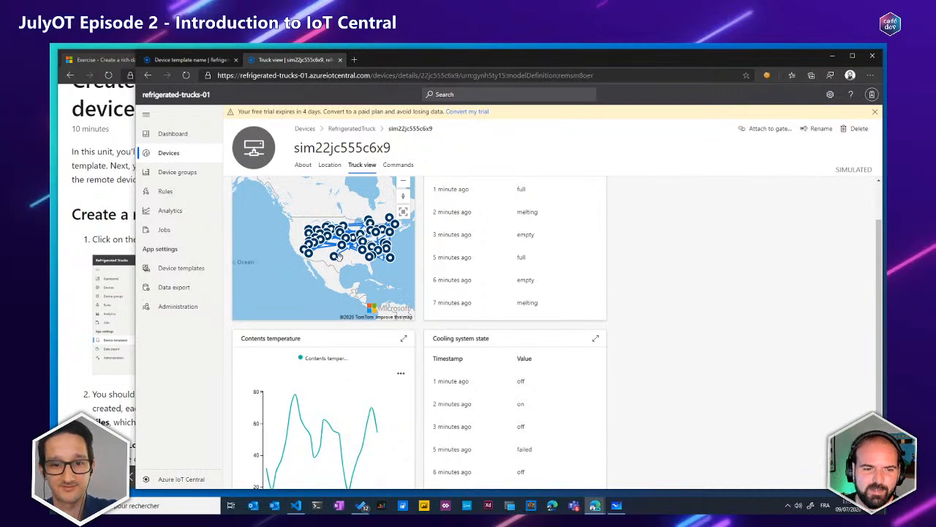
scroll(422, 238, up, 1)
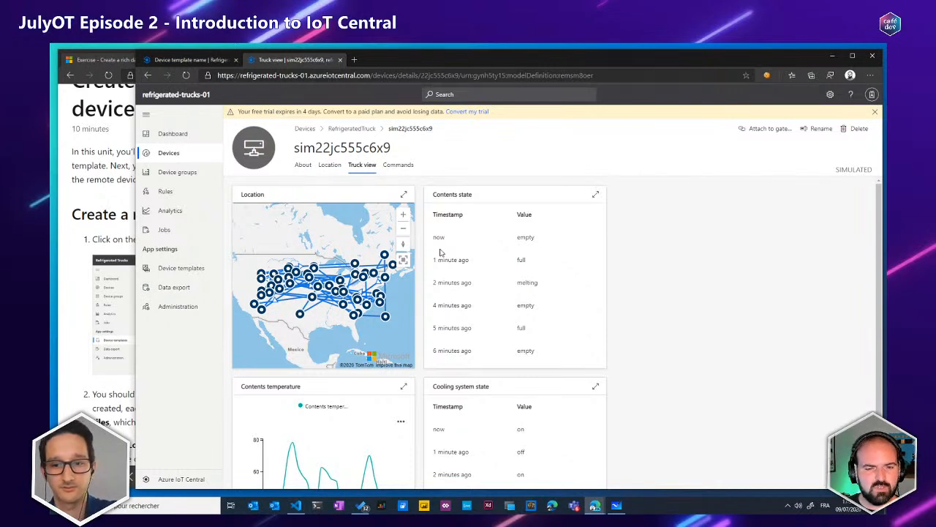
Set up an analytics query on the device group "RefrigeratedTruck - All devices" with the Contents temperature telemetry
click(167, 211)
click(296, 157)
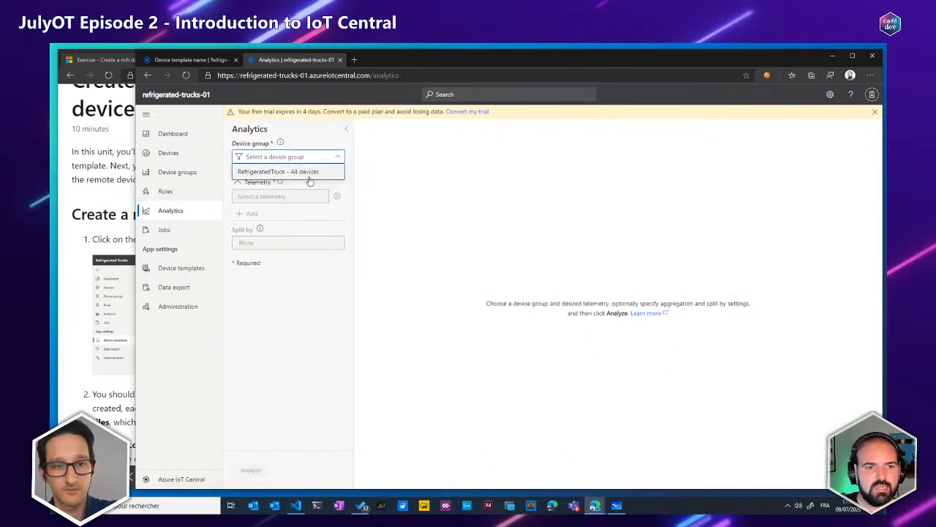
click(309, 179)
click(280, 243)
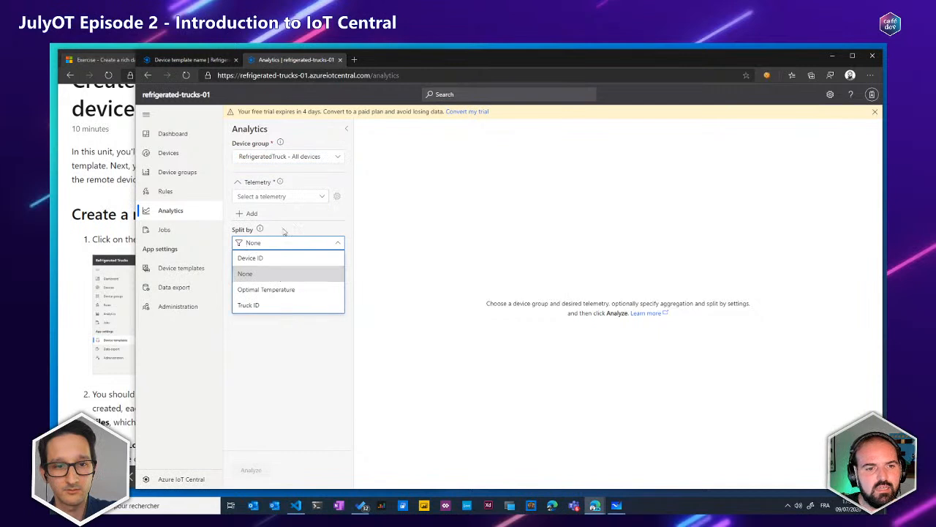
click(282, 196)
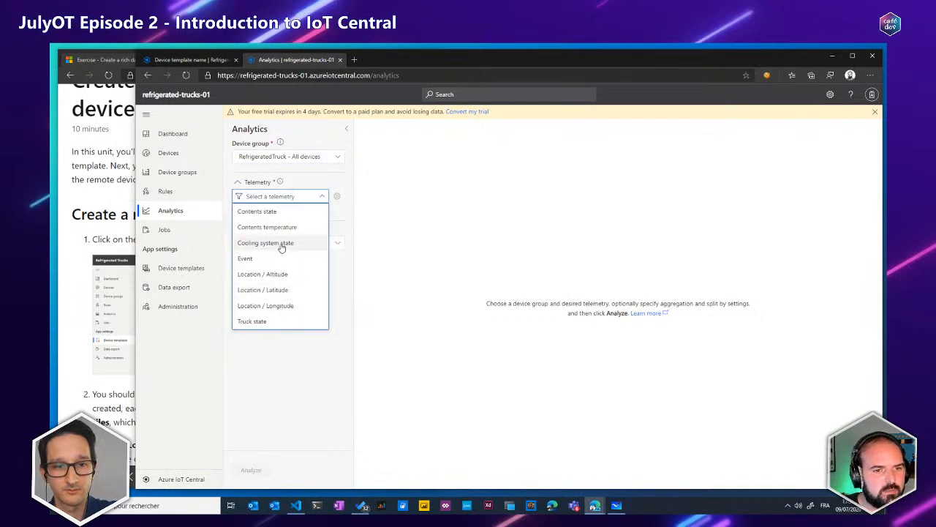
click(269, 226)
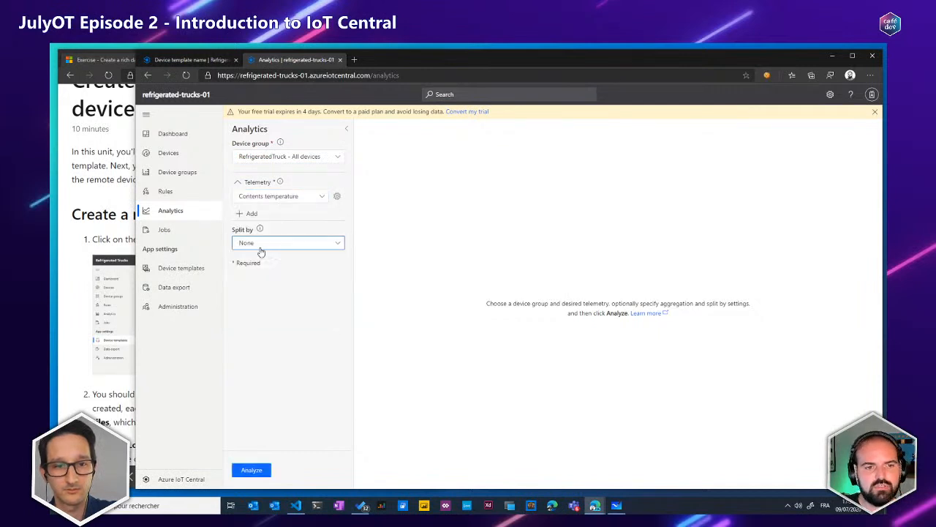
Split the analytics query by Truck ID and run the analysis
click(270, 243)
click(275, 259)
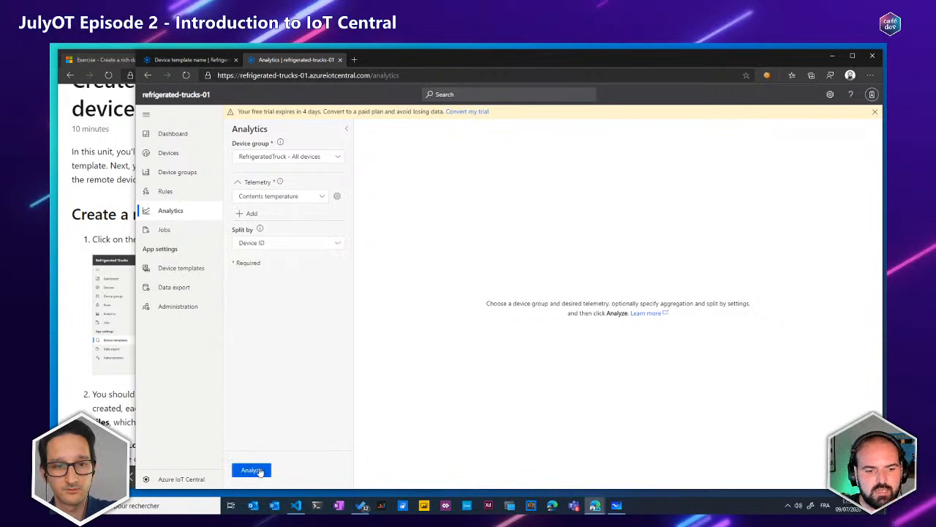
click(295, 243)
click(261, 307)
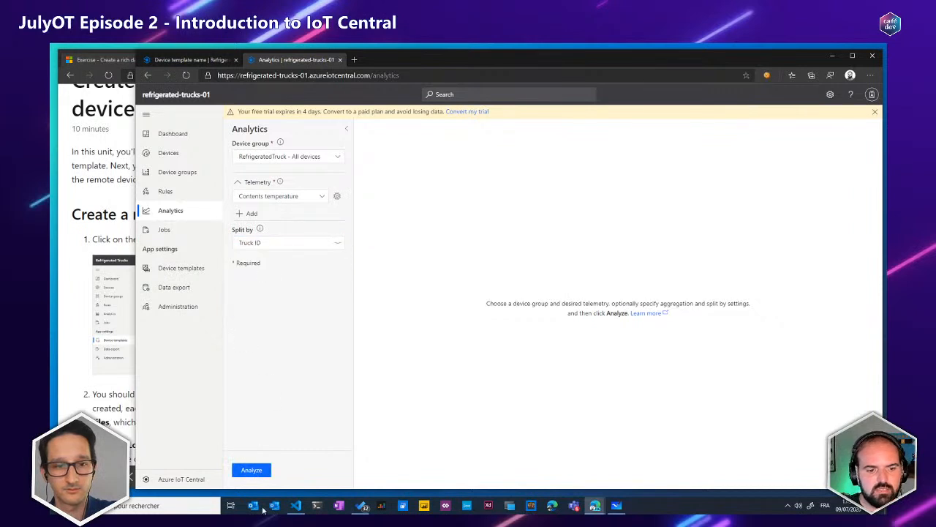
click(252, 469)
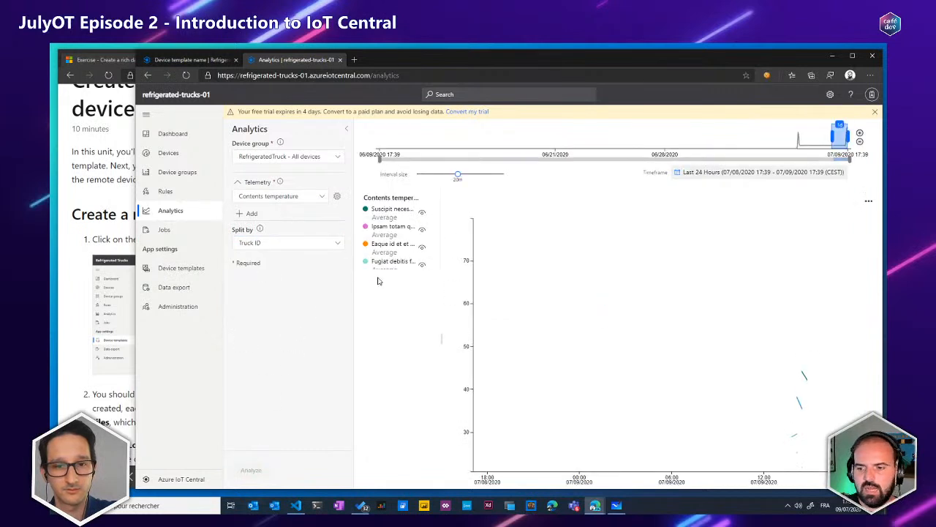
Set the analytics chart's timeframe to Last 30 mins and save it
click(761, 172)
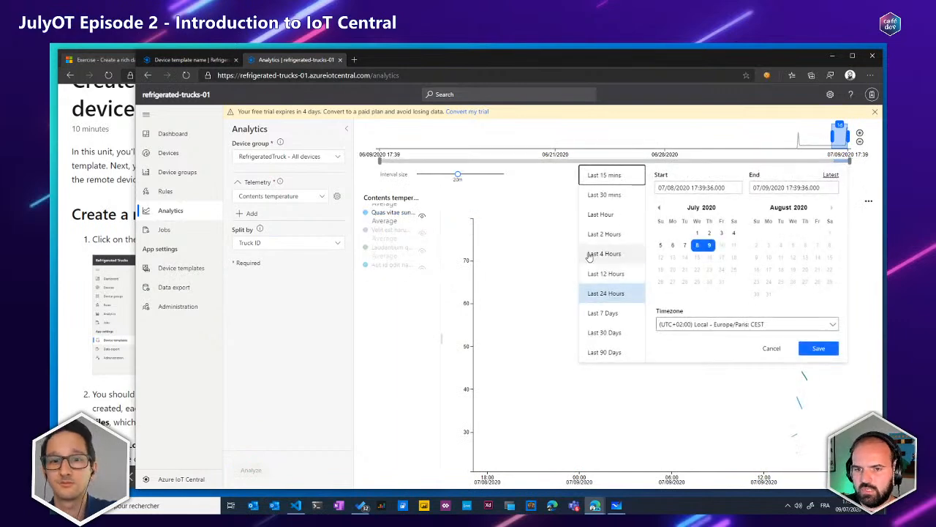
click(605, 194)
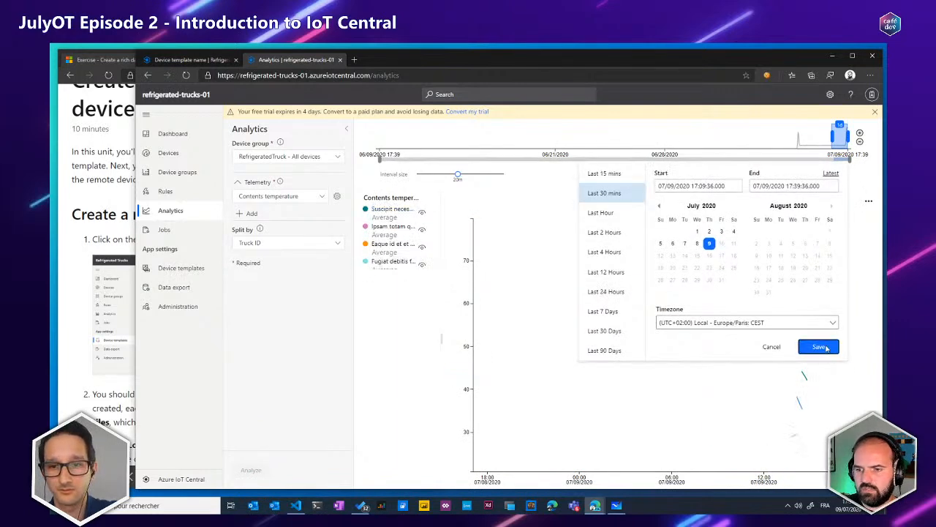
click(819, 347)
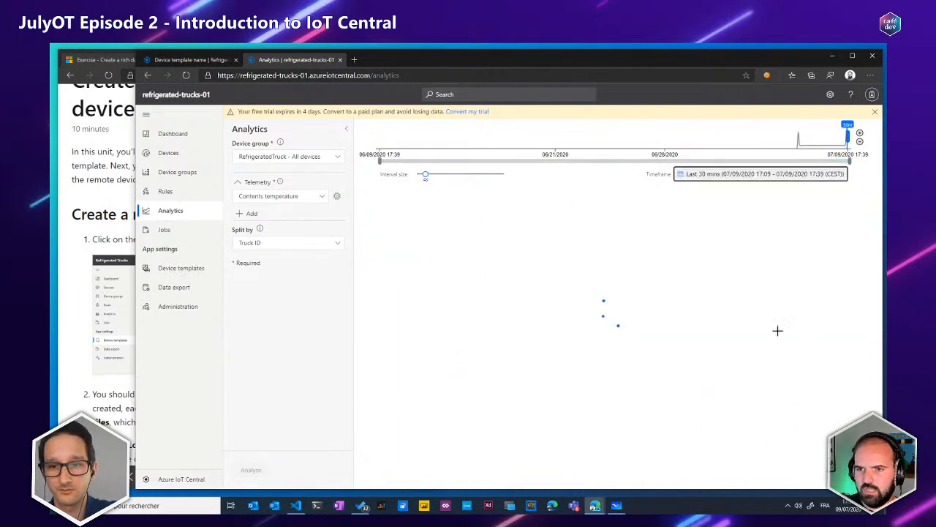
Set the analytics chart's interval size to 20s and narrow the window to uncover the exercise instructions
click(451, 176)
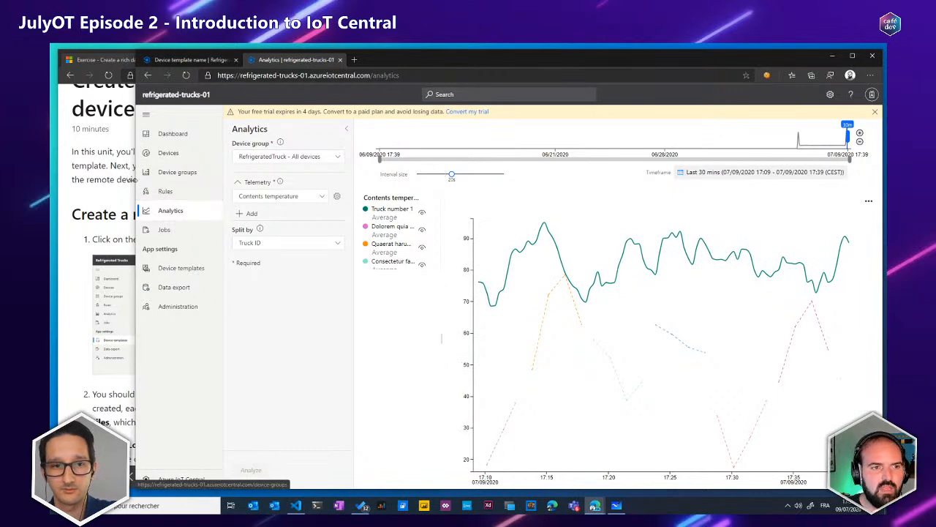
drag(136, 180, 462, 180)
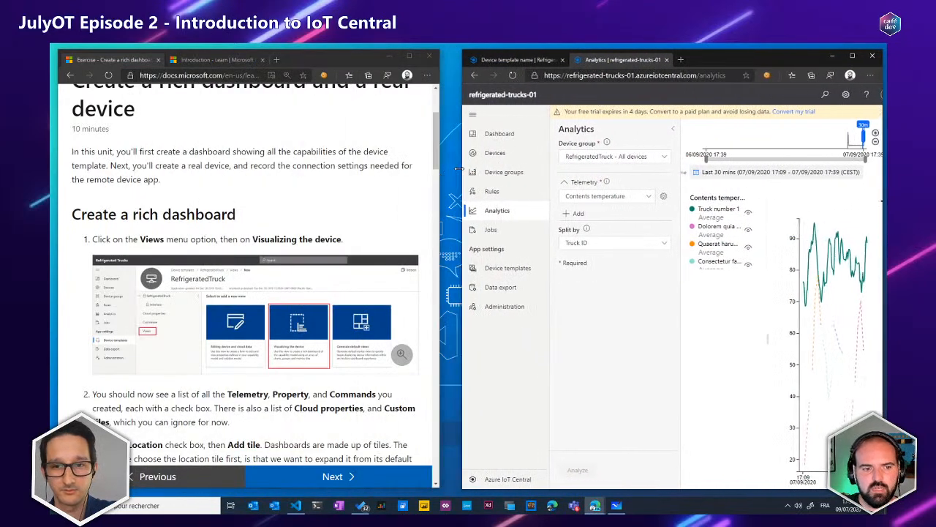
Review the exercise's instructions on tiles and publishing, and open the RefrigeratedTruck device template
scroll(290, 235, down, 5)
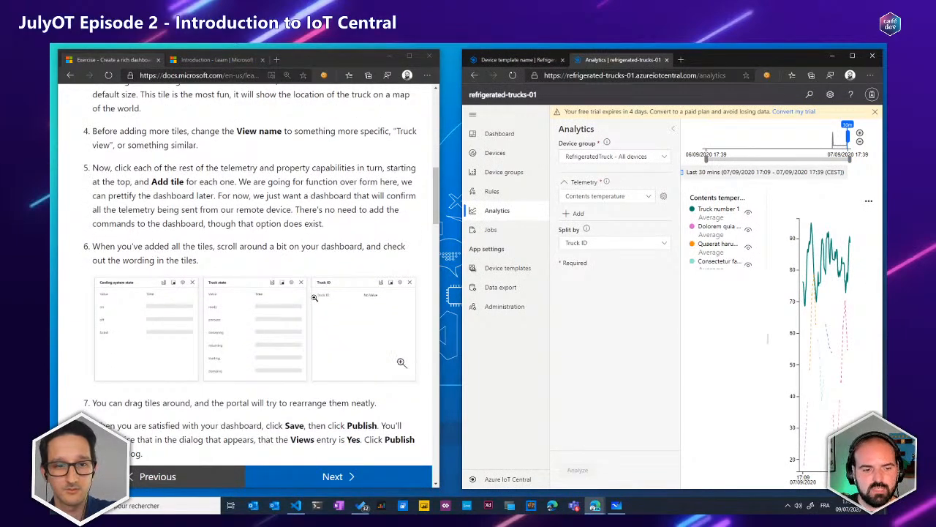
scroll(313, 297, down, 2)
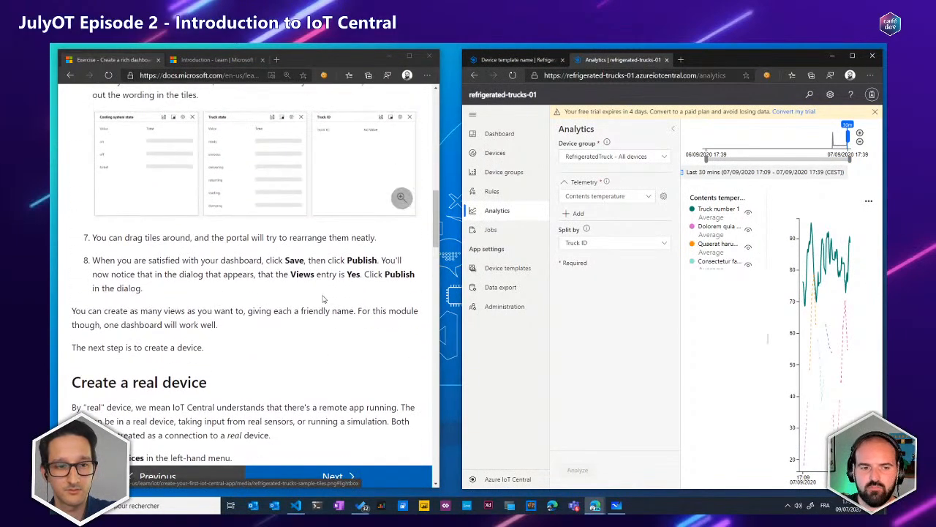
click(516, 268)
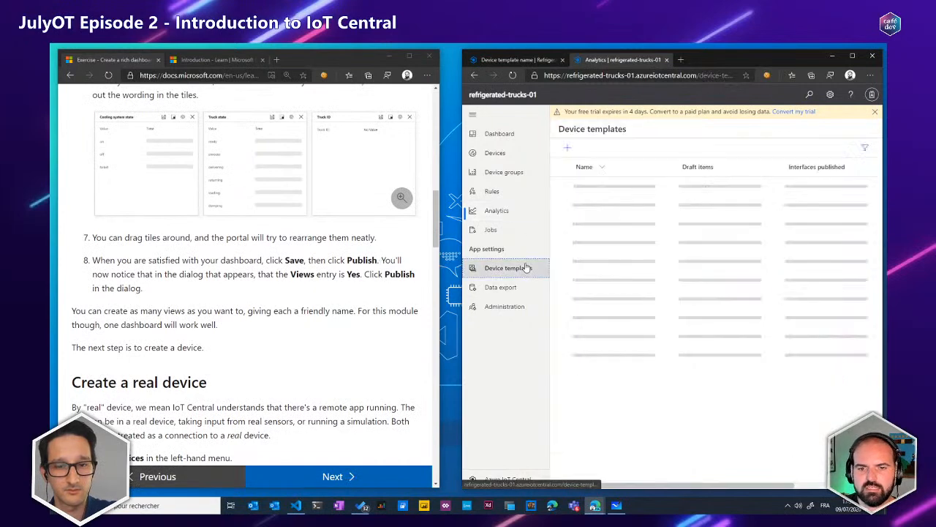
click(599, 187)
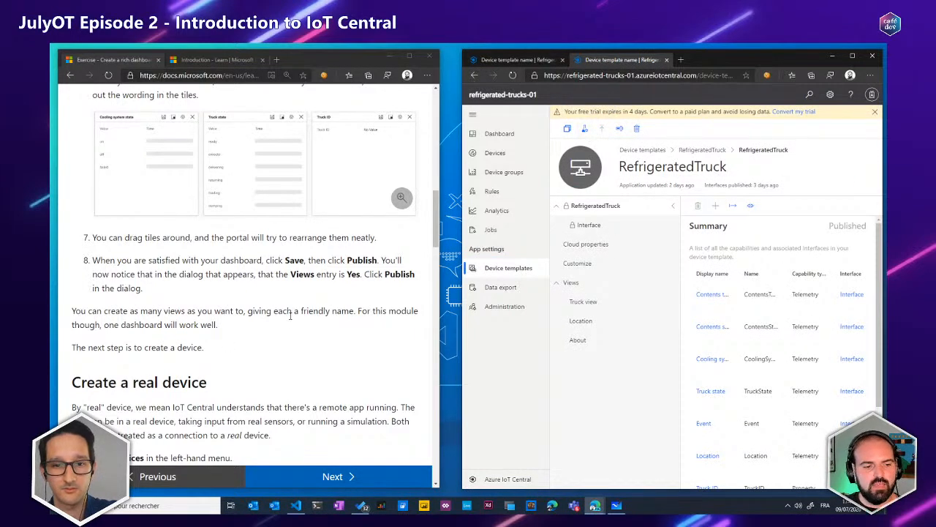
Start a new device from the All devices list with RefrigeratedTruck as its template type
scroll(290, 316, down, 3)
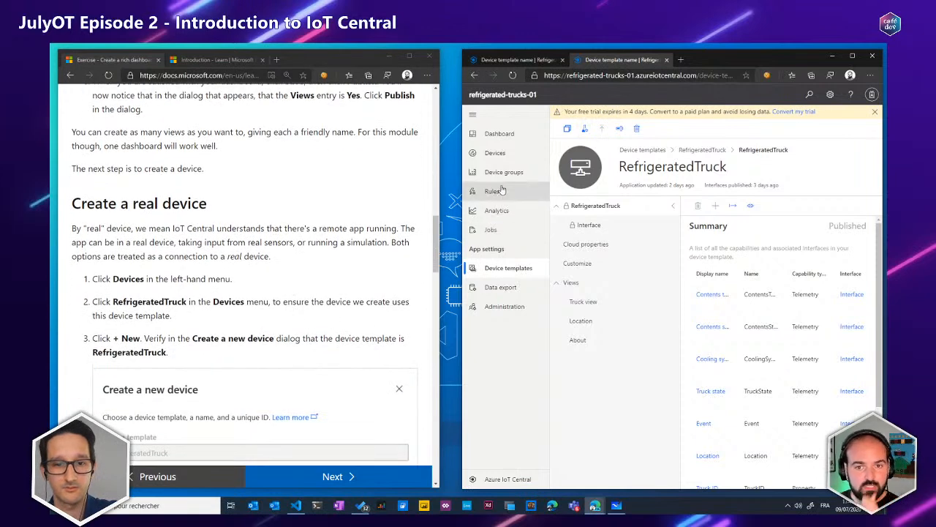
click(501, 154)
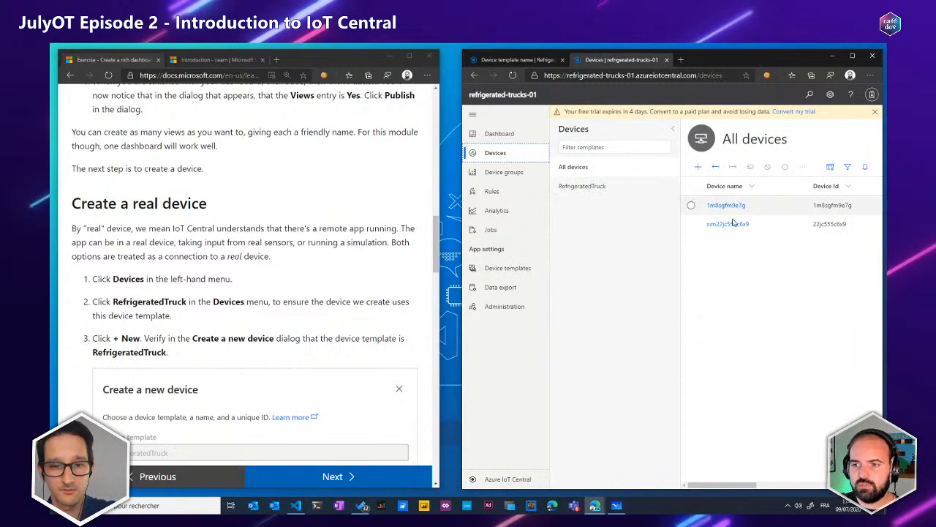
click(473, 116)
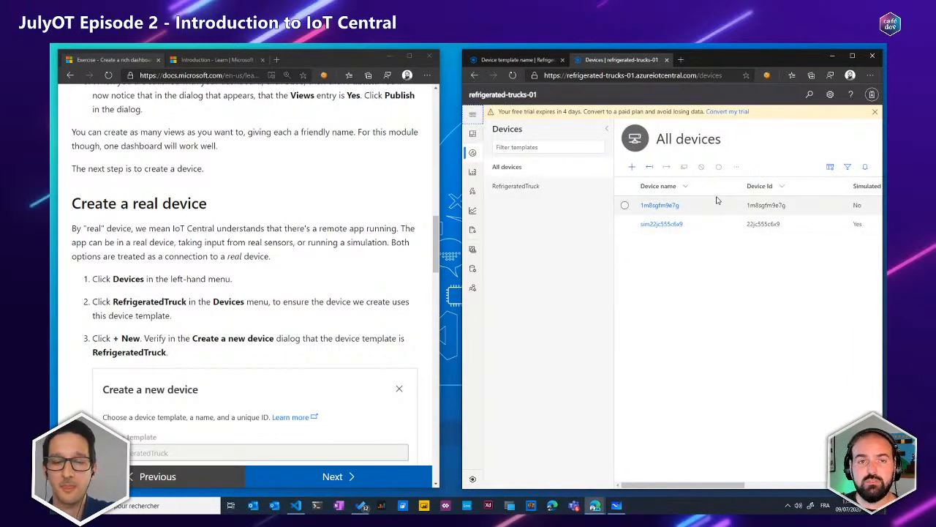
click(631, 170)
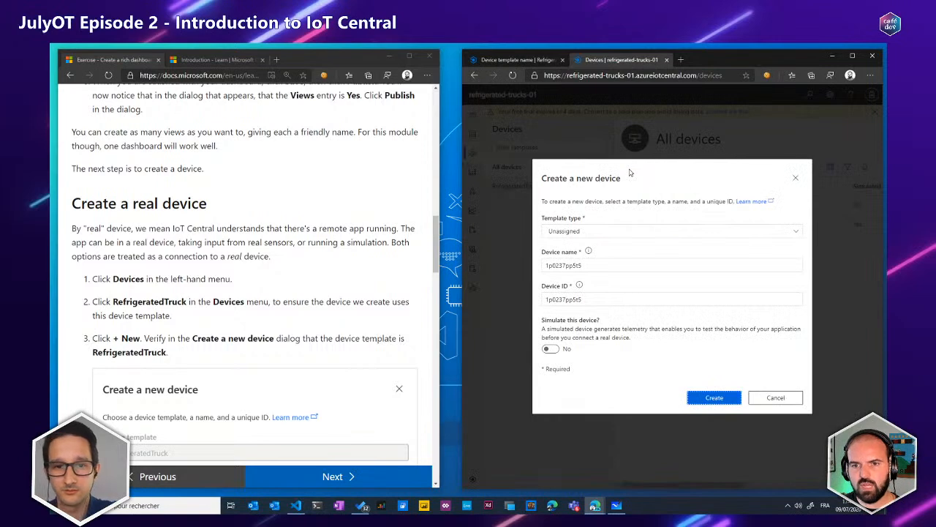
click(592, 233)
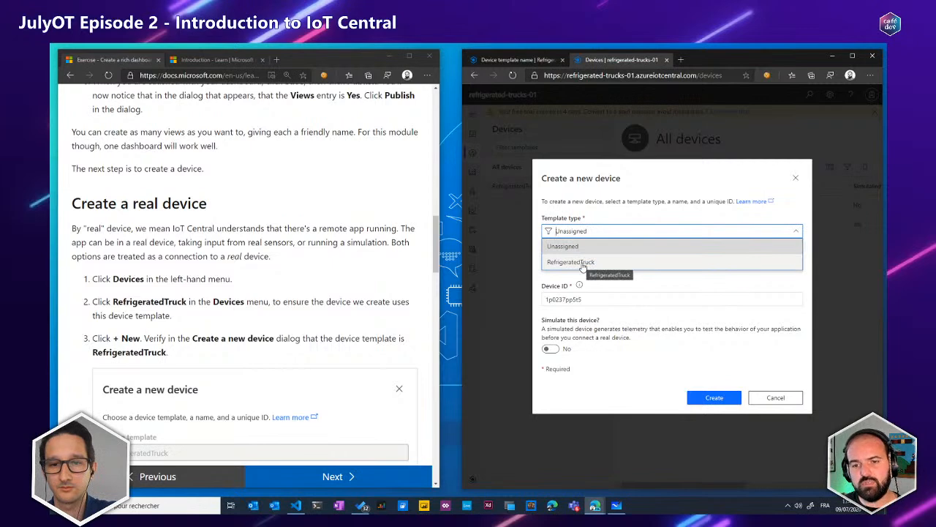
click(583, 263)
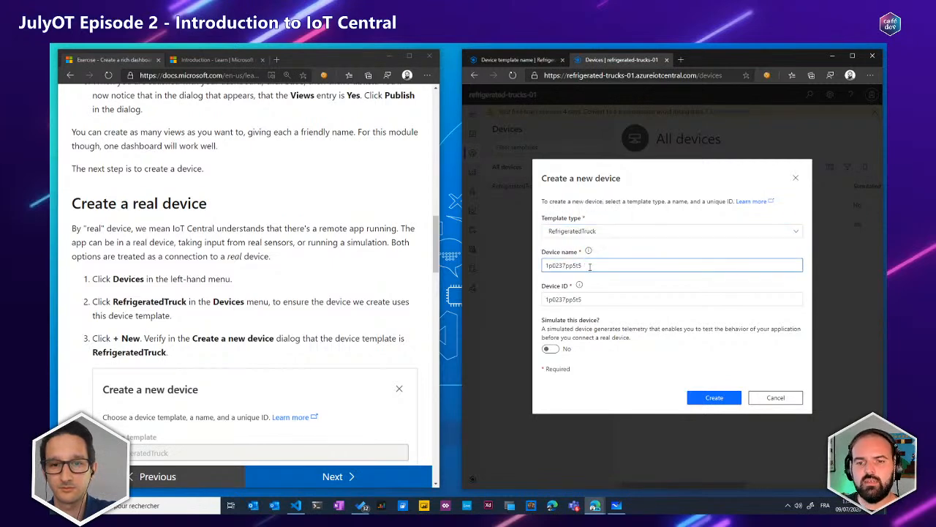
Set the new device's name to RefrigeratedTruck-1, following the name suggested in the exercise
double_click(563, 267)
drag(583, 299, 535, 301)
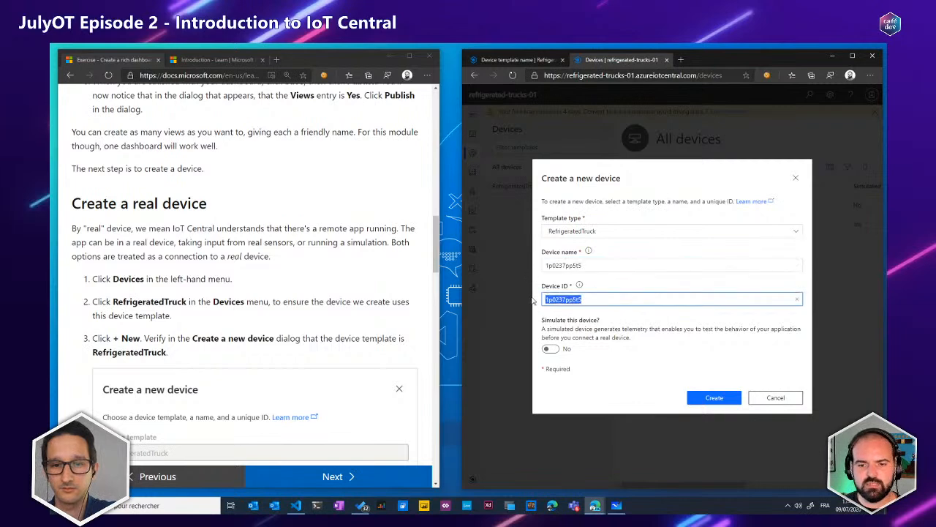
double_click(565, 265)
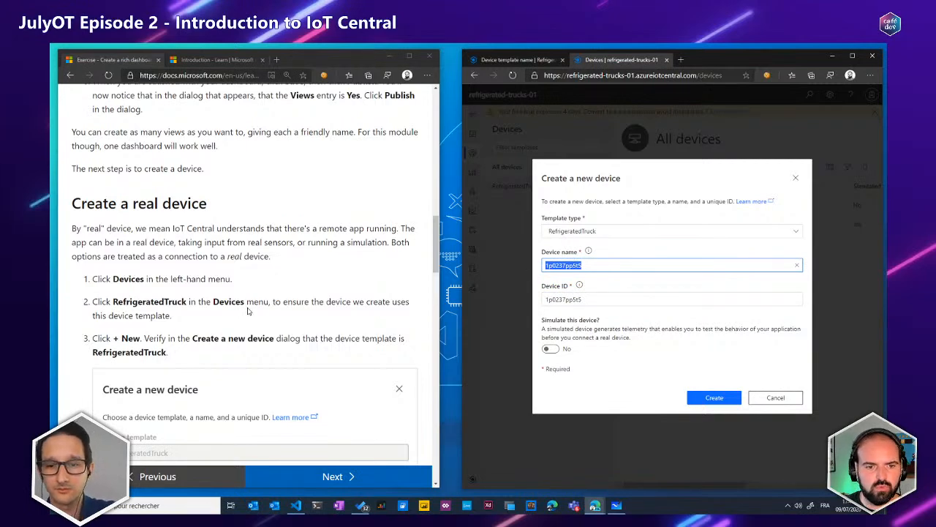
scroll(253, 296, down, 3)
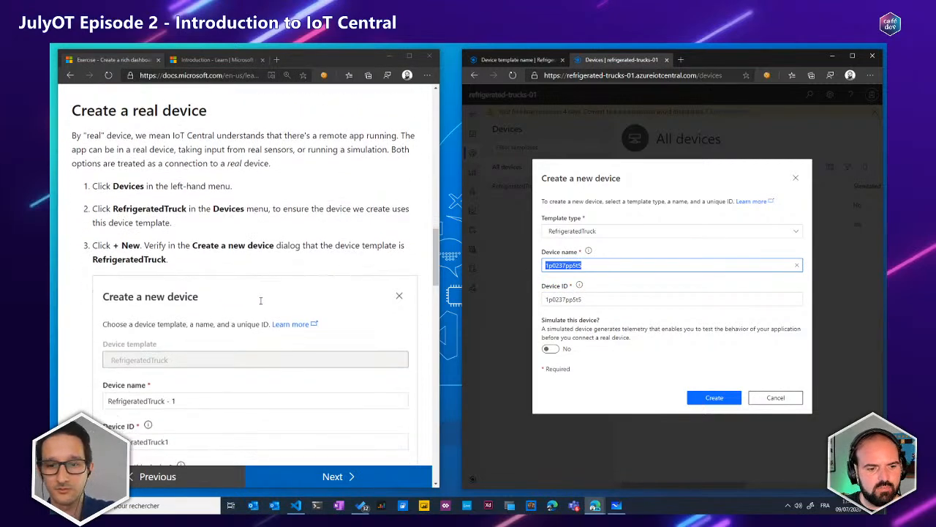
scroll(257, 298, up, 2)
double_click(130, 292)
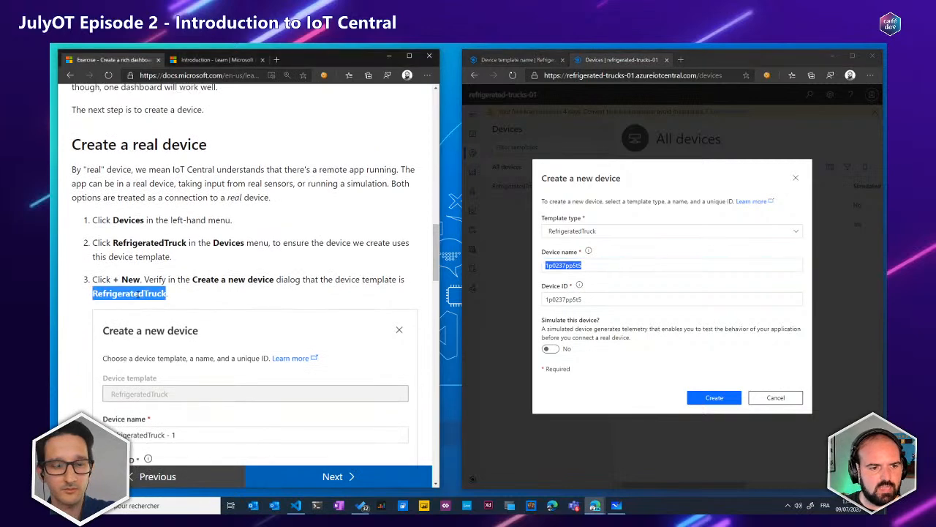
scroll(347, 285, down, 4)
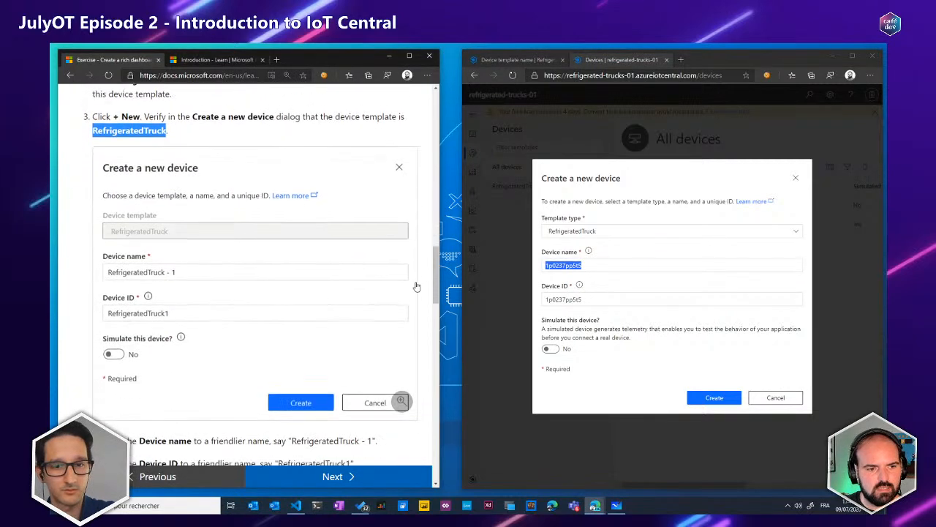
double_click(316, 301)
key(ctrl+c)
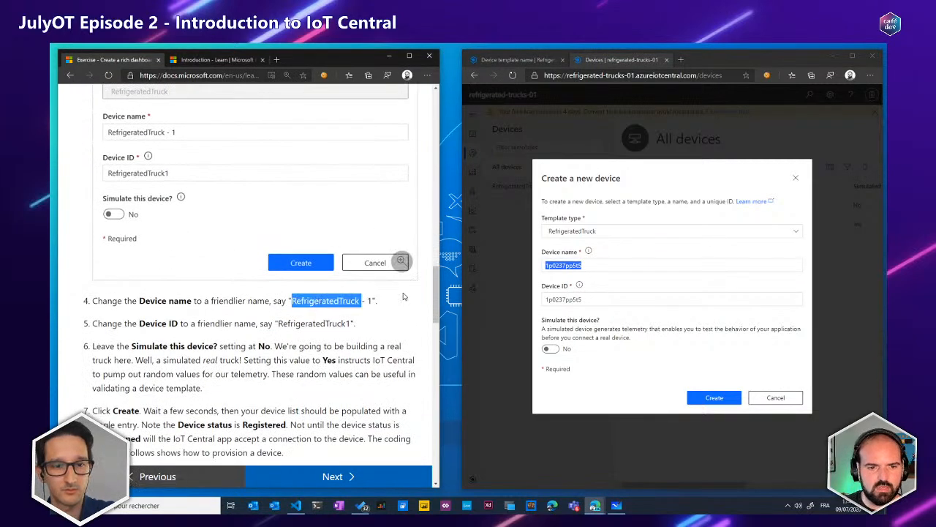
click(568, 231)
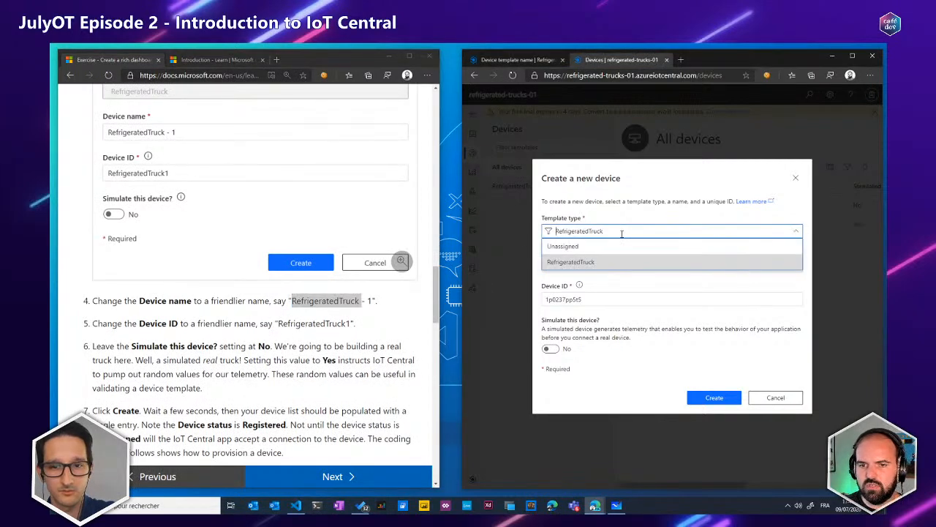
click(618, 261)
triple_click(627, 264)
key(ctrl+v)
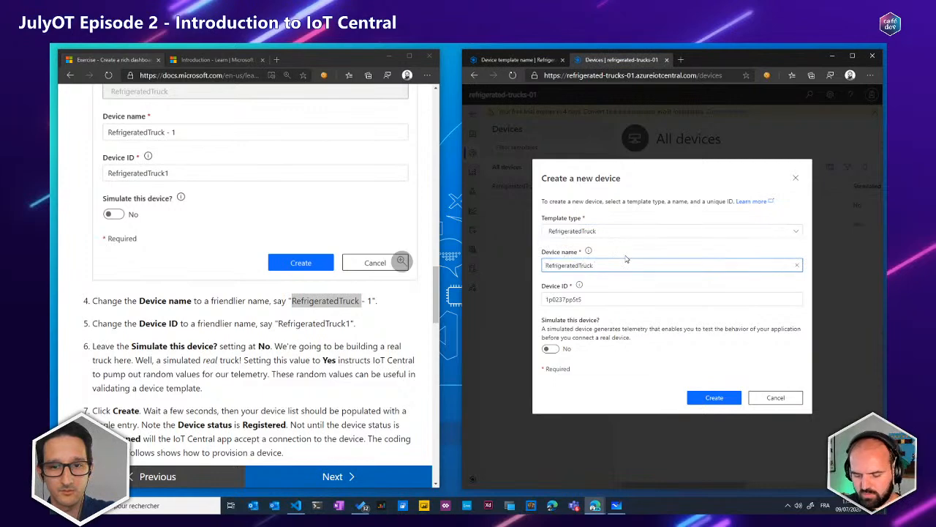
text(-1)
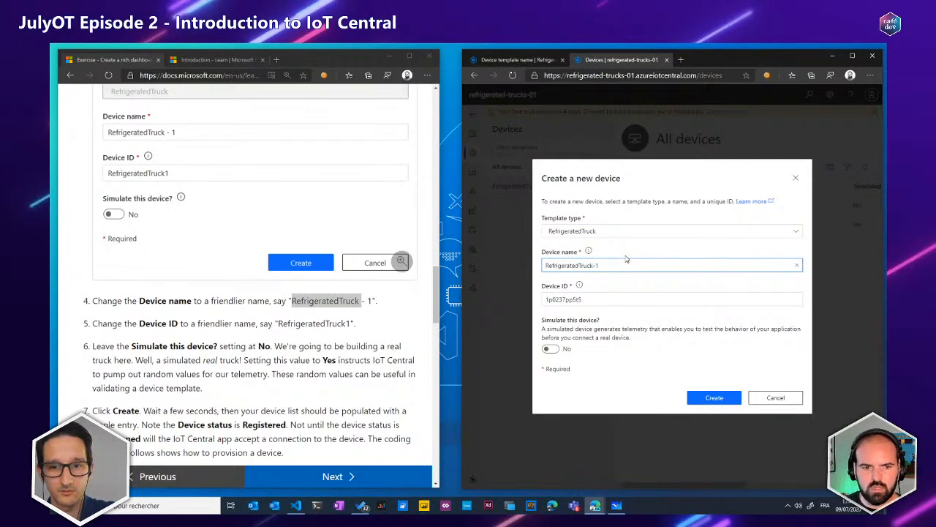
Set the device ID to RefrigeratedTruck1 and create the device as a non-simulated one
triple_click(648, 268)
key(ctrl+c)
key(Tab)
key(ctrl+v)
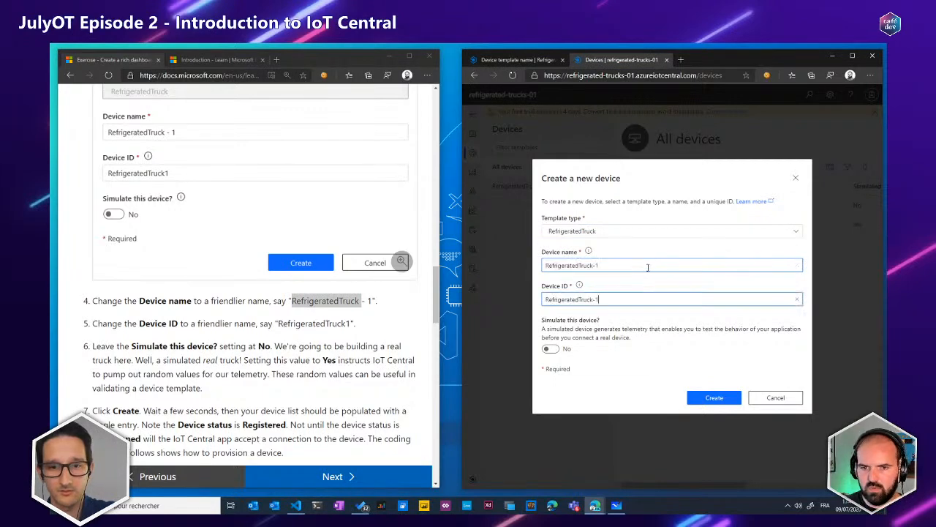
key(BackSpace)
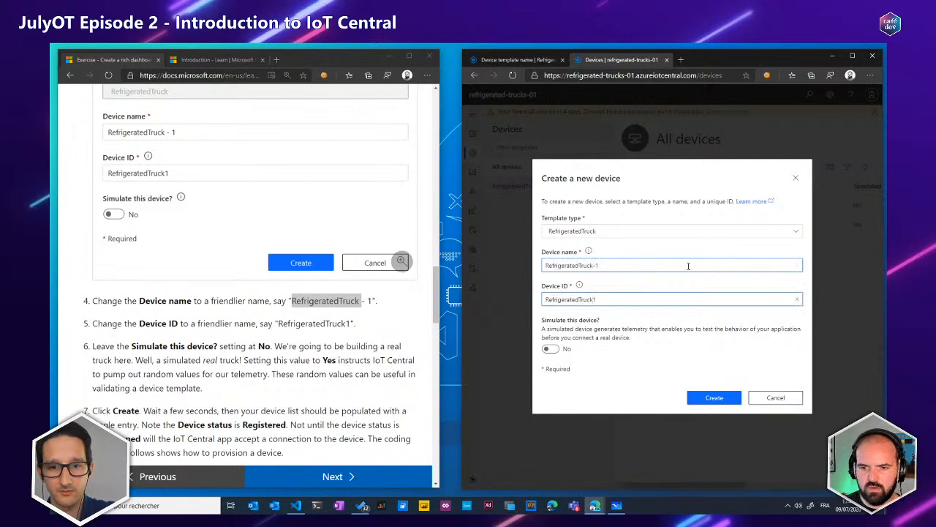
click(721, 401)
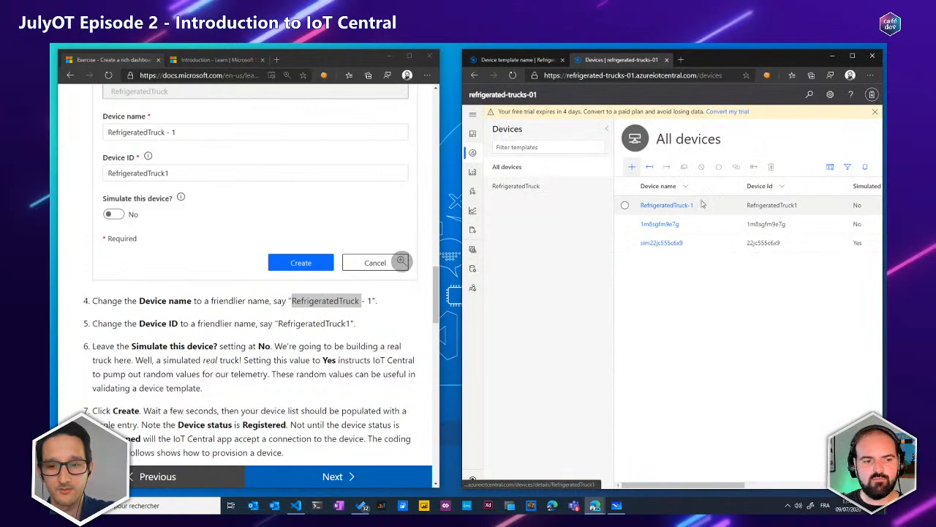
Examine the "Simulate this device?" option in an enlarged view of the new device dialog, and cancel the dialog
click(632, 169)
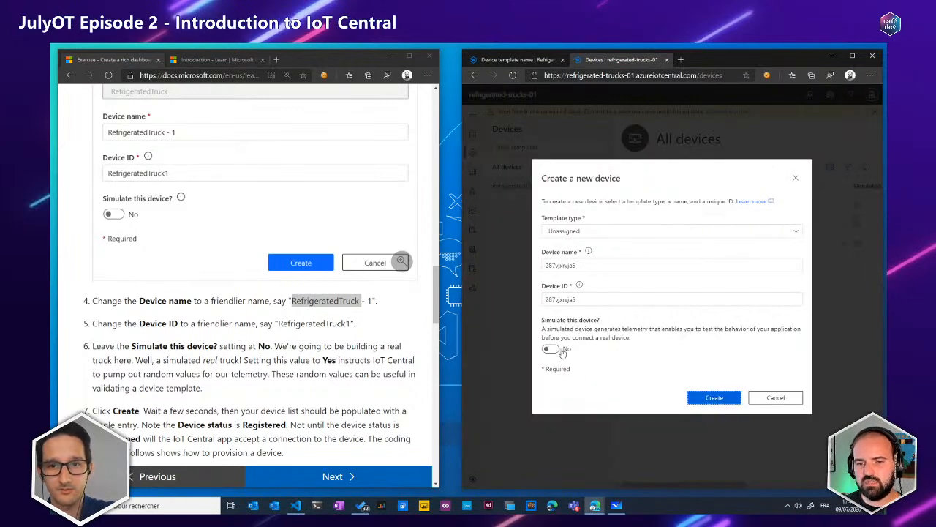
key(ctrl+plus)
key(ctrl+plus)
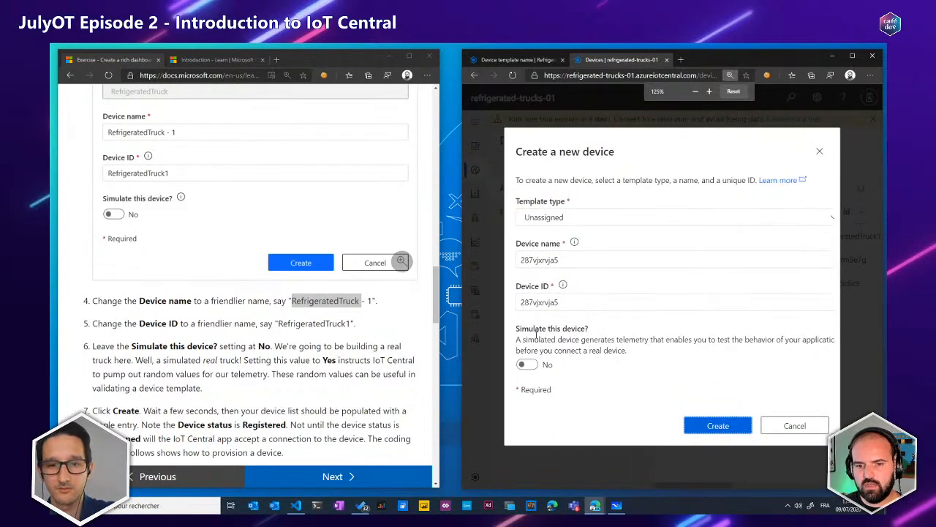
drag(520, 331, 581, 373)
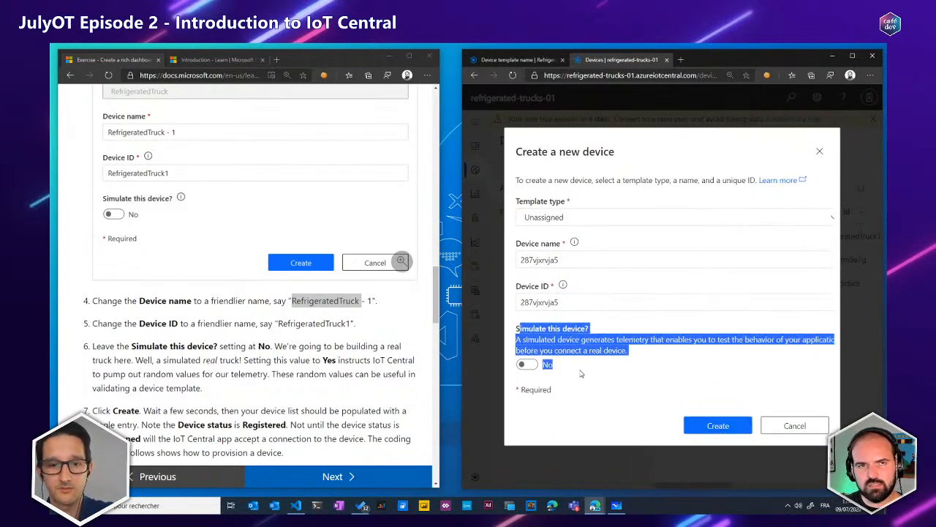
click(579, 373)
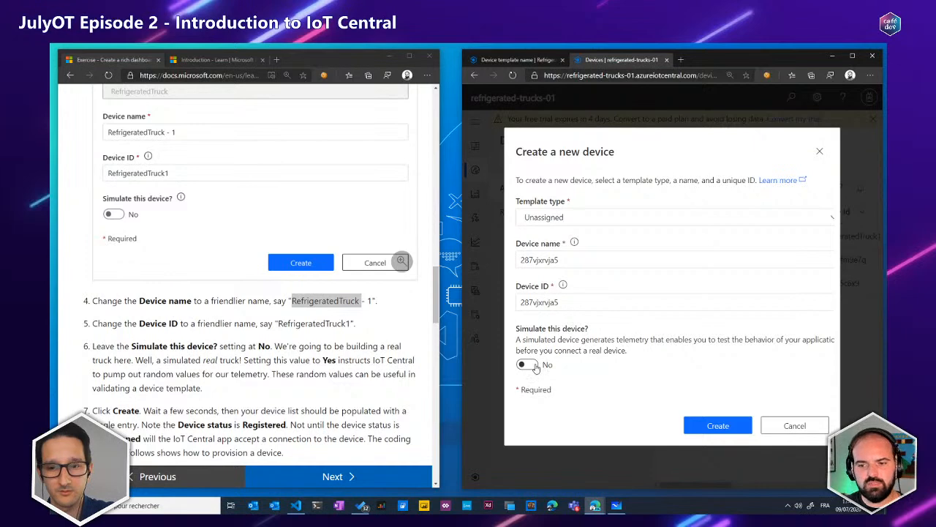
click(800, 429)
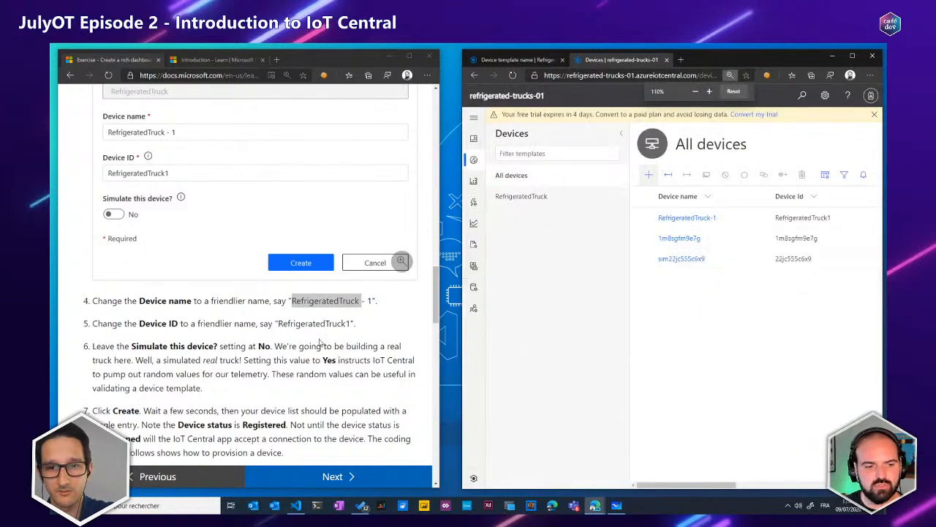
Open the RefrigeratedTruck-1 device's Truck view and check its status
scroll(308, 344, down, 1)
click(687, 217)
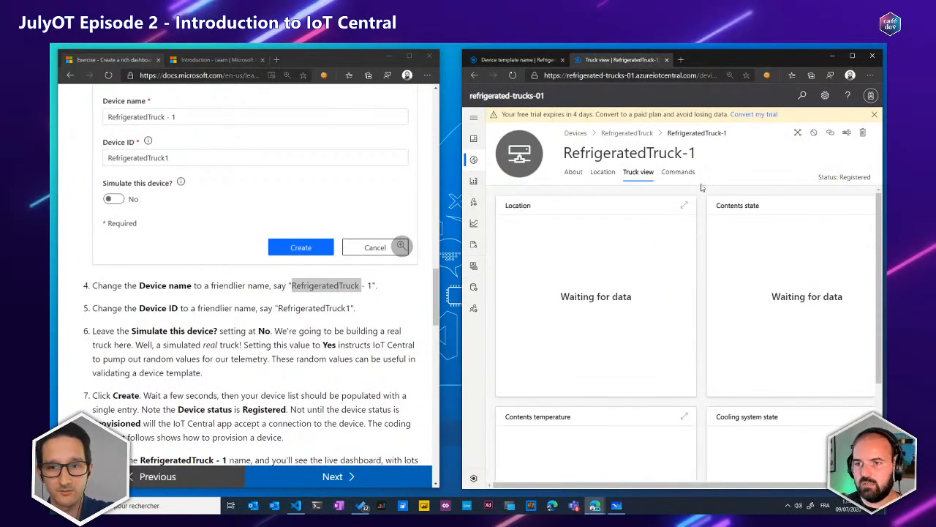
drag(821, 178, 874, 177)
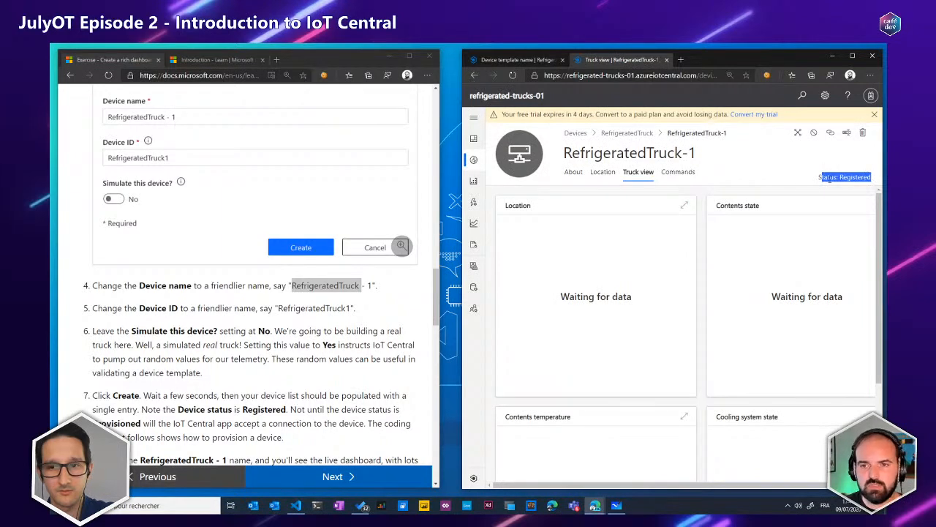
Read the remaining exercise instructions up to the section on recording the device's connection keys
scroll(345, 302, down, 1)
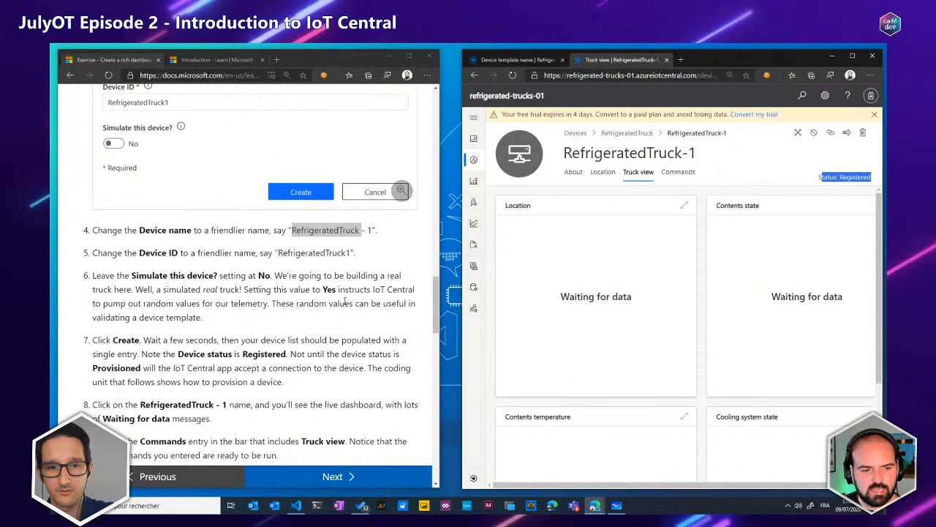
scroll(344, 301, down, 3)
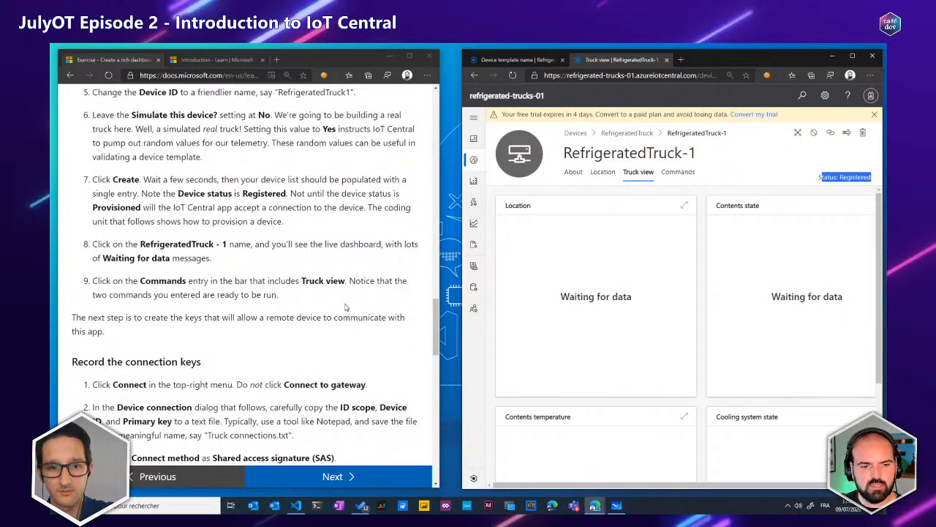
scroll(346, 304, down, 3)
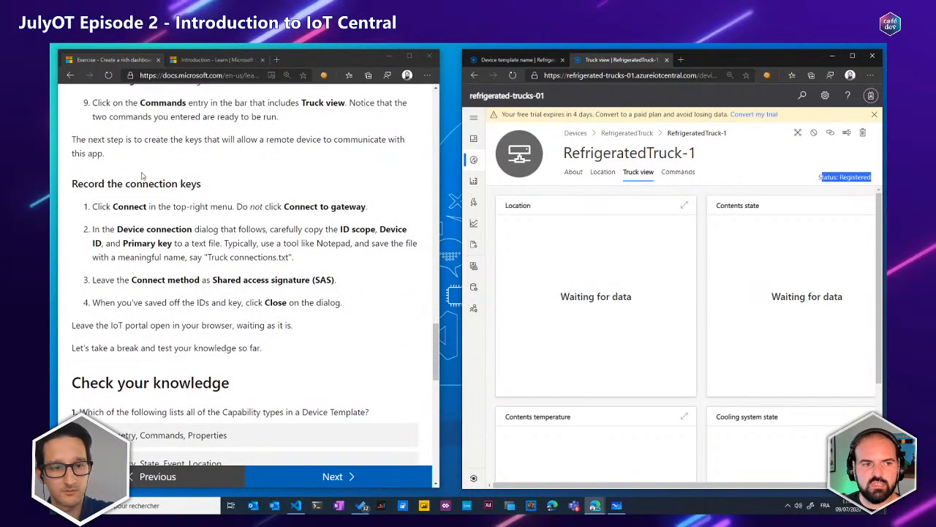
click(72, 181)
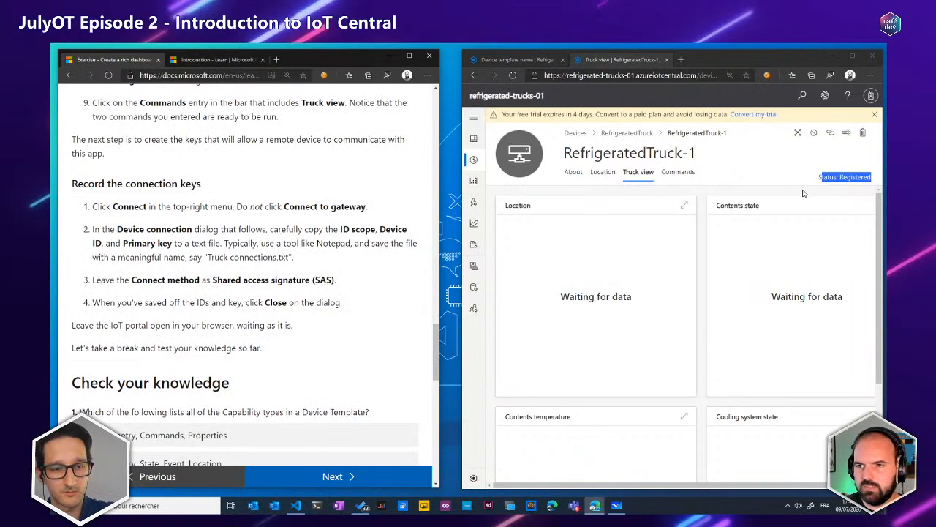
Open the connection details of RefrigeratedTruck-1, not the gateway attachment, and examine the device ID and primary key
click(831, 134)
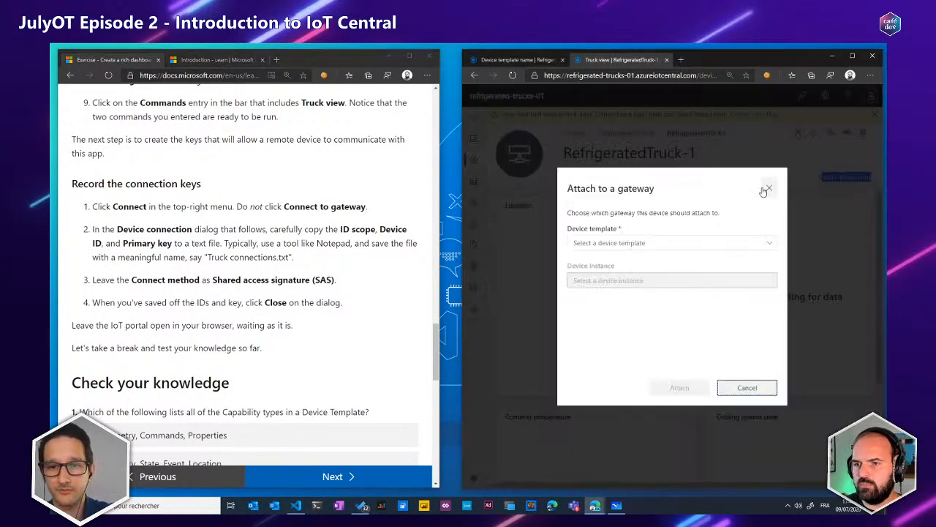
click(765, 189)
click(799, 133)
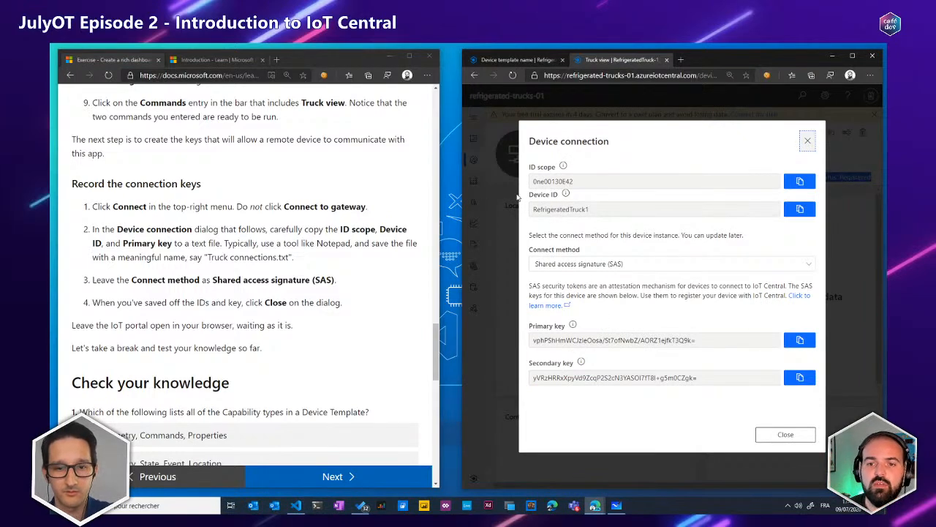
drag(534, 196, 577, 196)
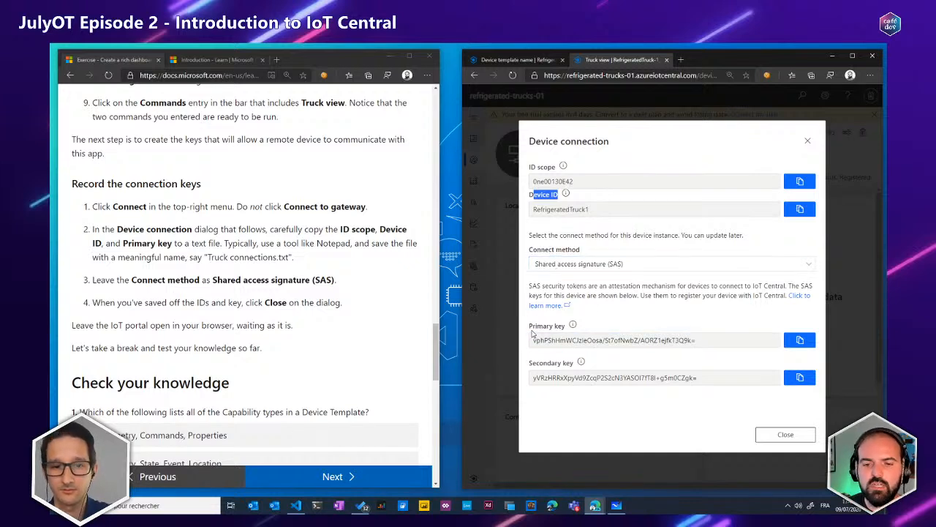
drag(531, 332, 573, 320)
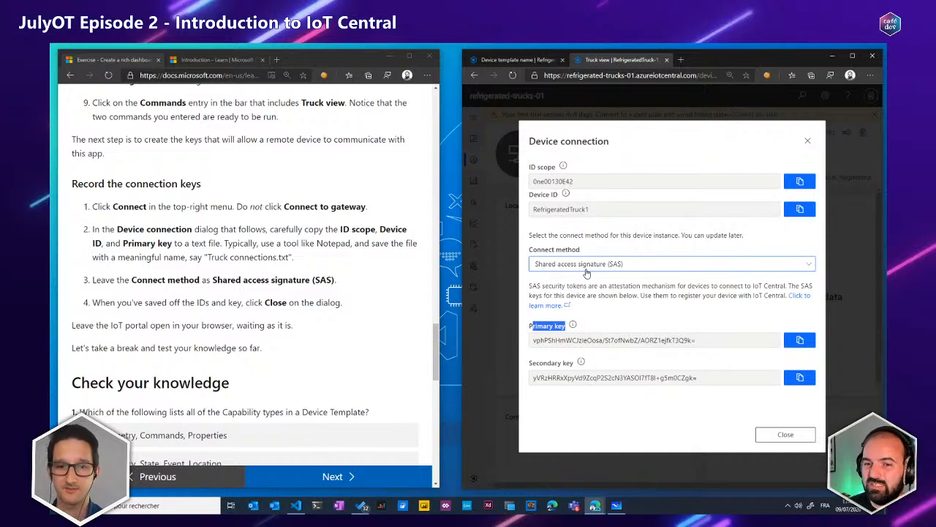
drag(699, 340, 531, 341)
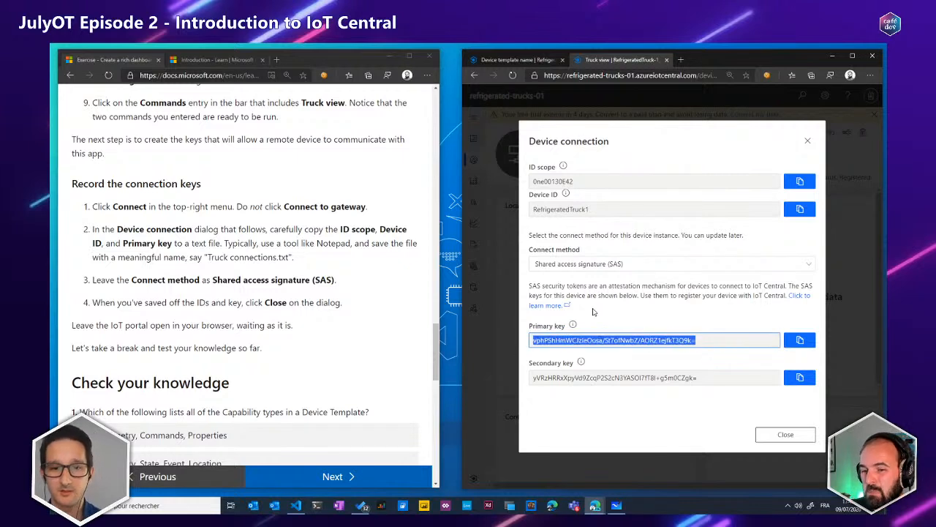
Review the available connect methods, keep Shared access signature (SAS), and close the device connection details
click(605, 265)
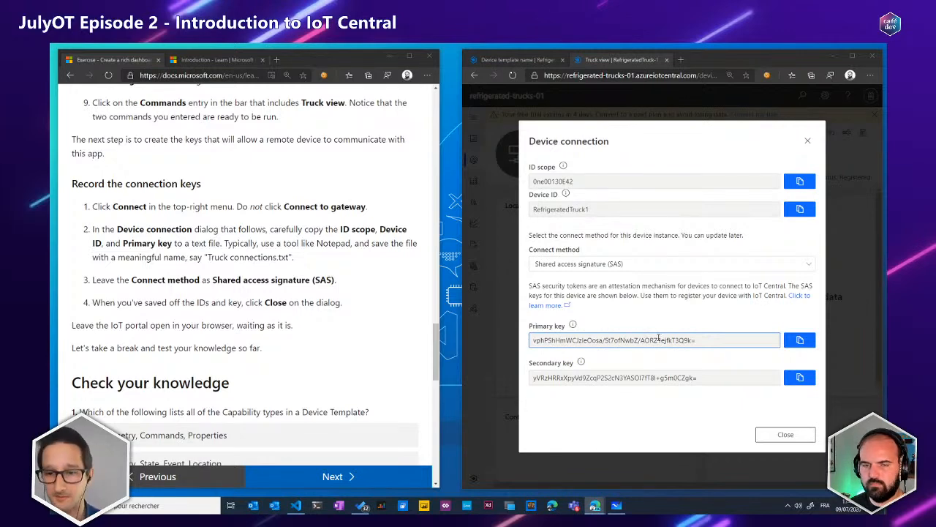
click(585, 264)
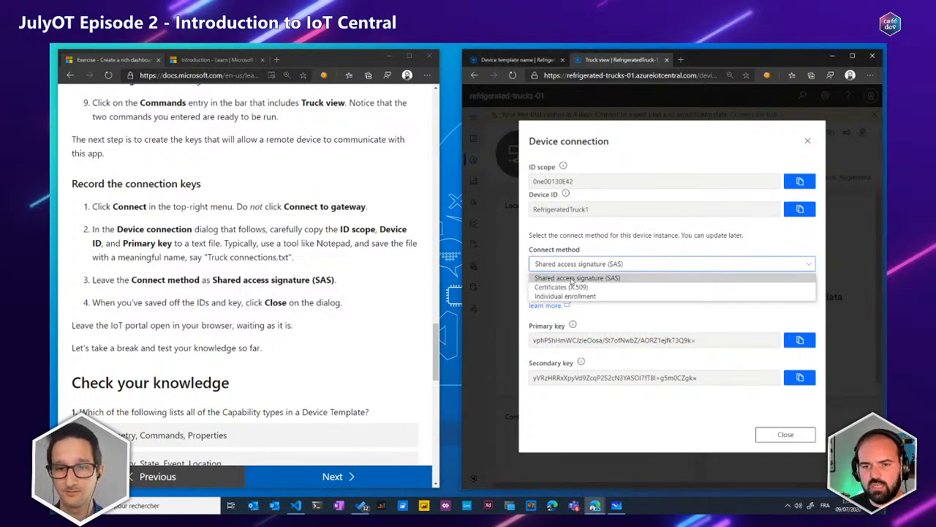
click(573, 279)
click(583, 266)
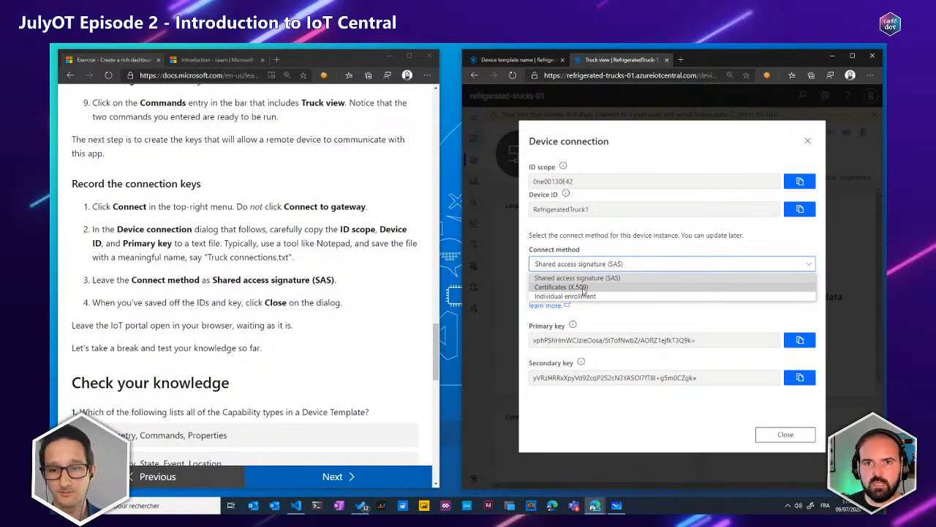
click(807, 141)
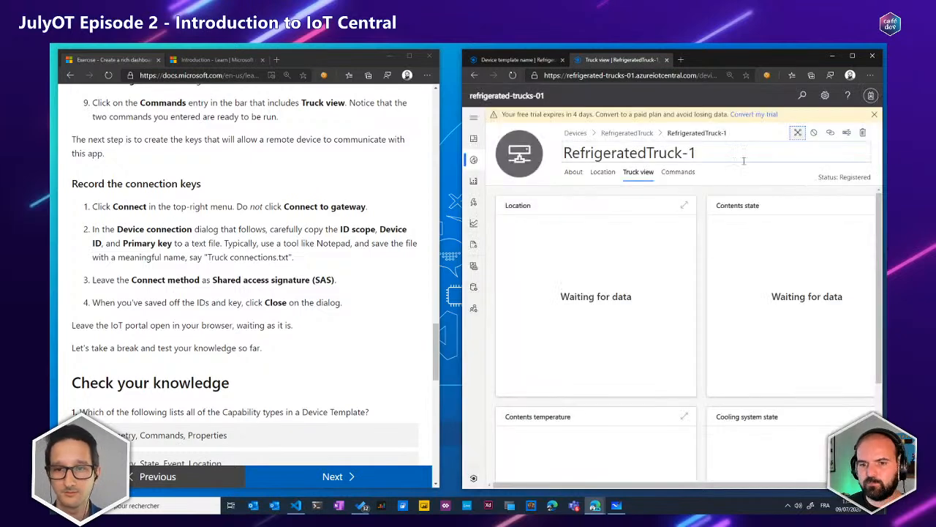
Look over the "Check your knowledge" questions and advance to the unit on setting up the development environment
scroll(323, 263, down, 2)
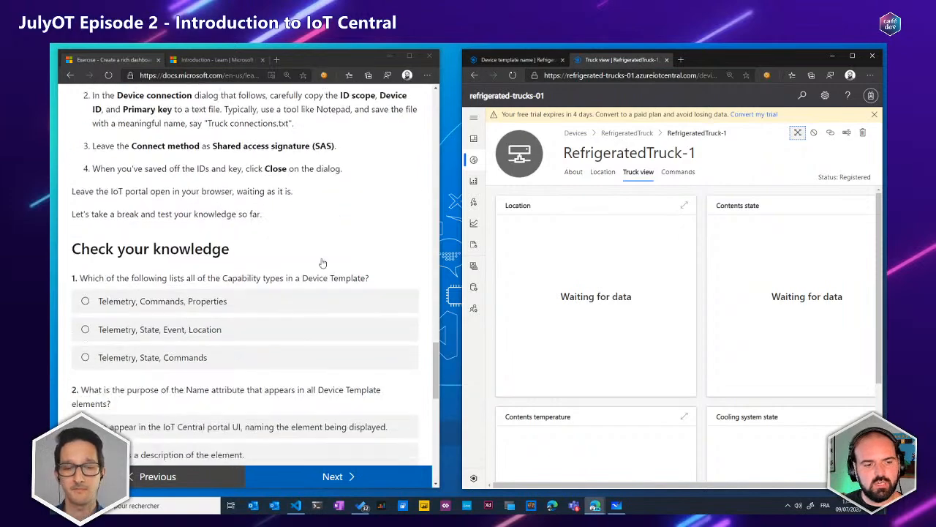
scroll(326, 262, down, 8)
scroll(327, 264, up, 9)
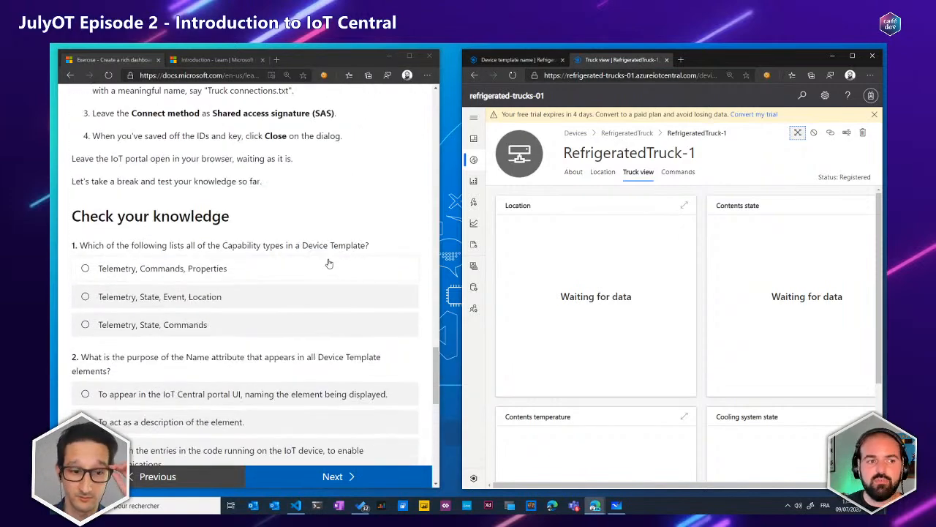
scroll(329, 262, up, 1)
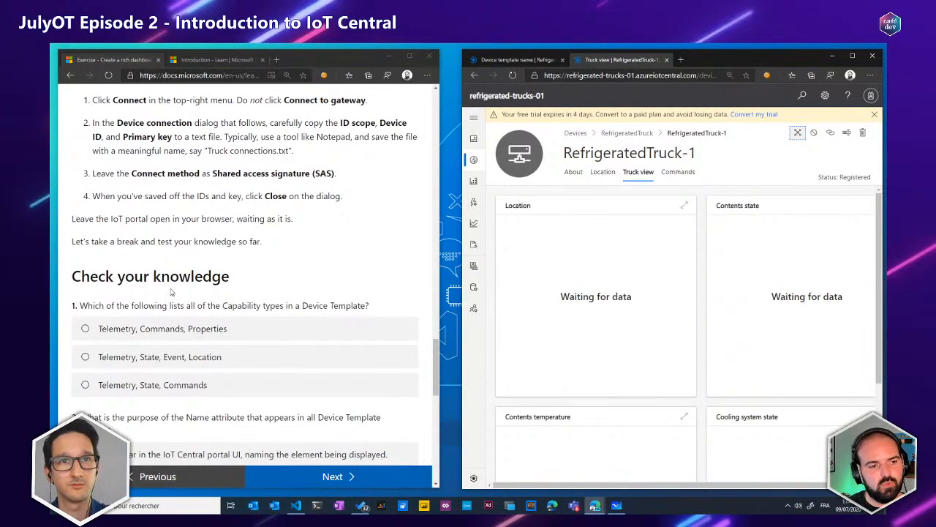
click(260, 285)
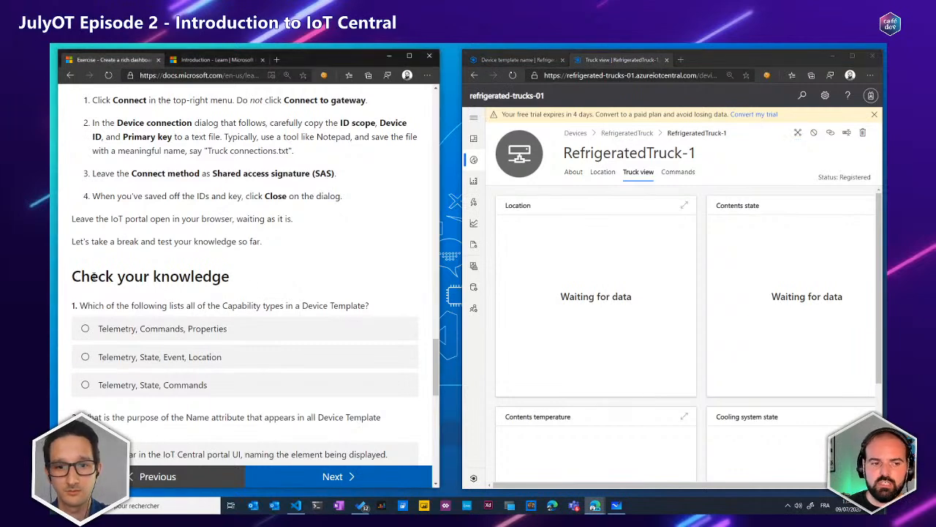
click(364, 477)
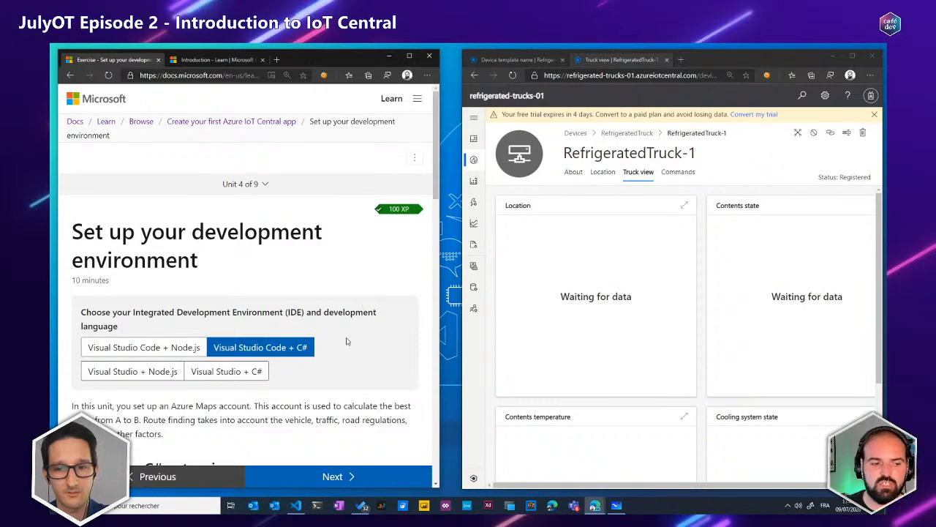
Read the unit's IDE and C# extension requirements, and briefly view the iot-central-app project in Visual Studio Code
scroll(347, 341, down, 1)
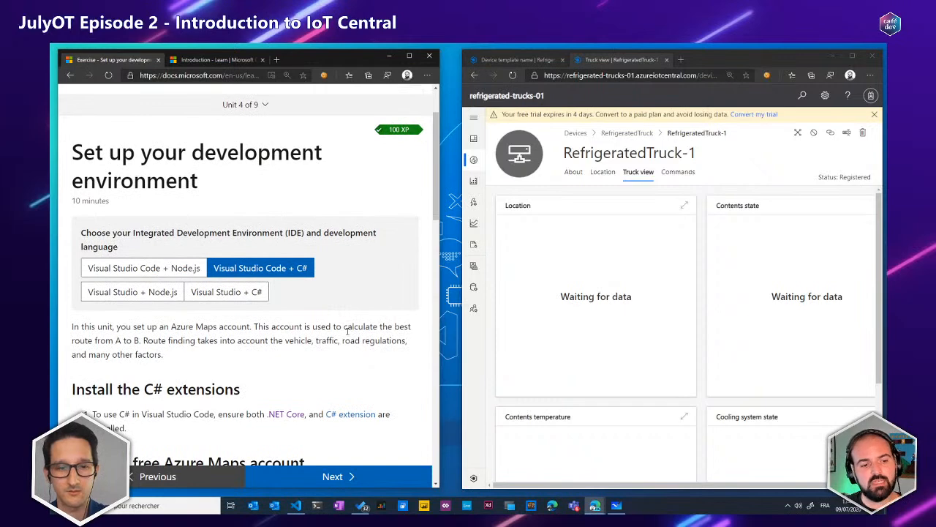
scroll(347, 329, down, 1)
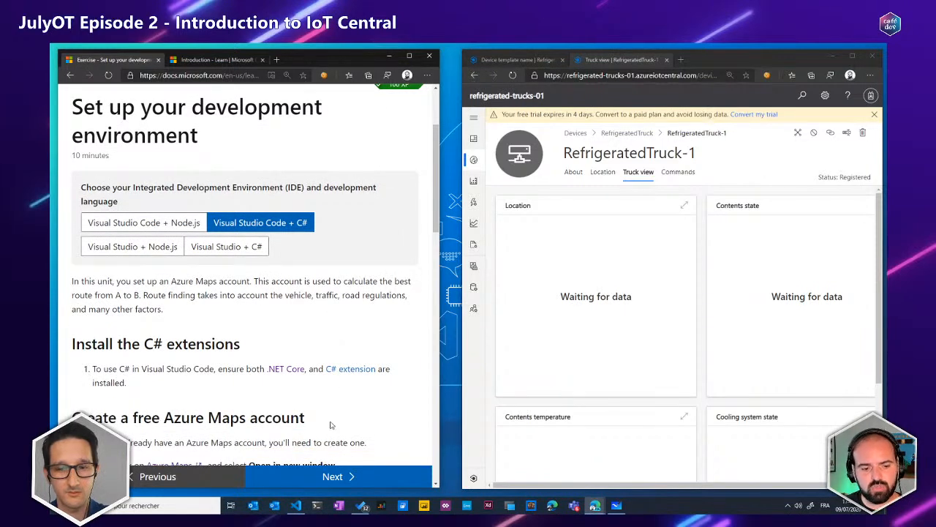
click(296, 511)
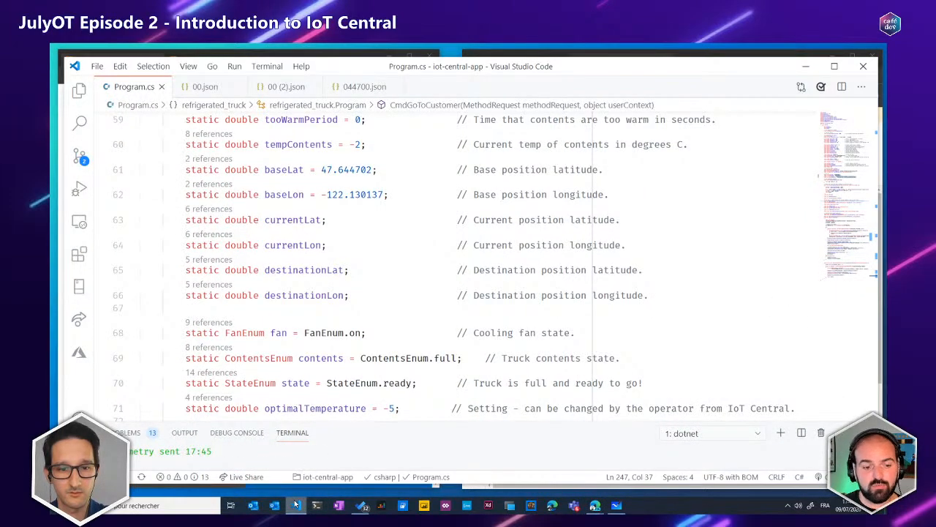
mouse_move(296, 505)
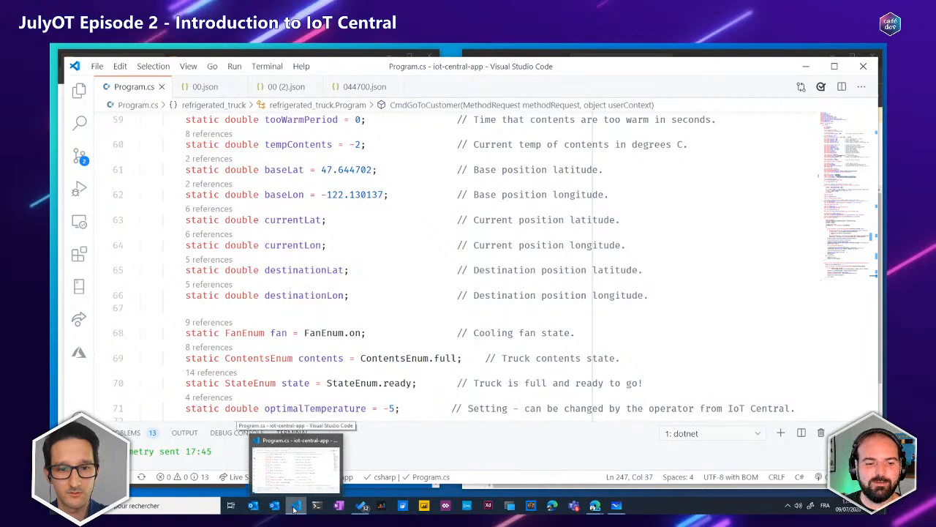
click(296, 505)
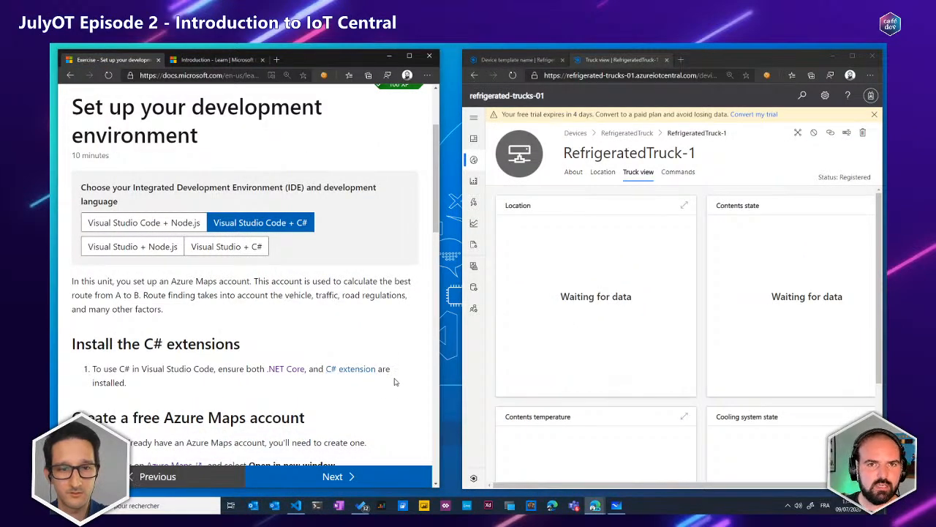
Read the unit's instructions for creating a free Azure Maps account and verifying its key
scroll(369, 285, up, 1)
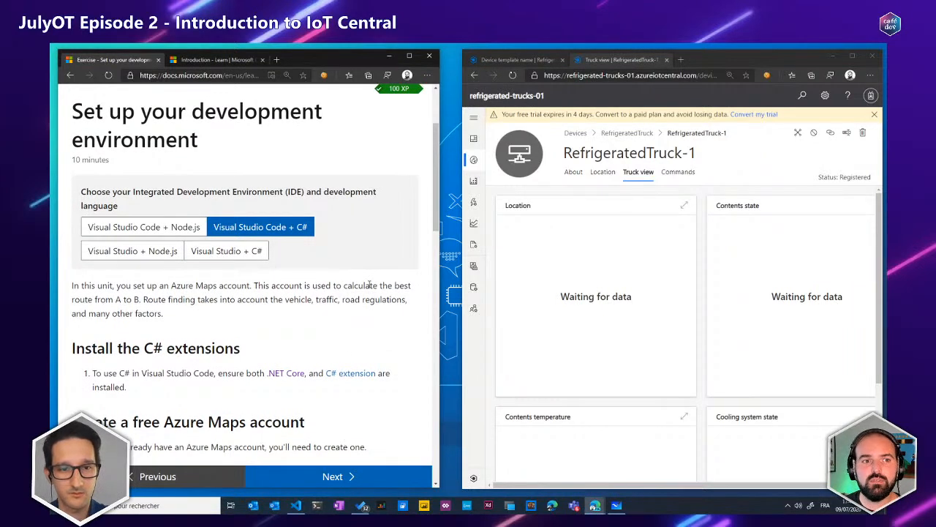
scroll(371, 281, down, 2)
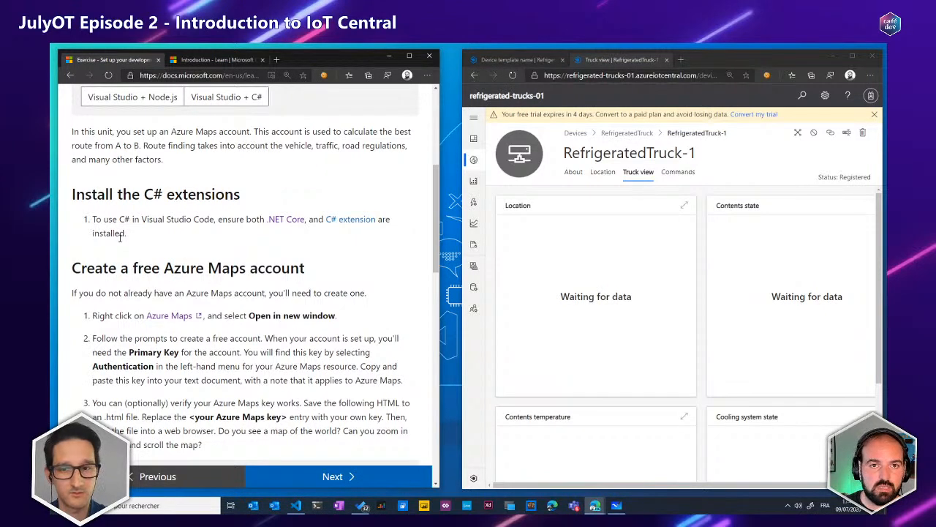
scroll(275, 245, down, 1)
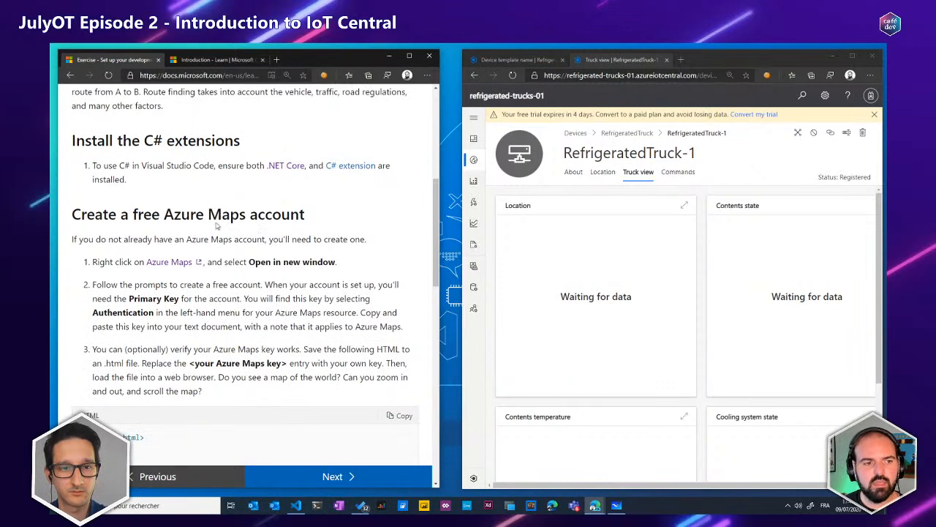
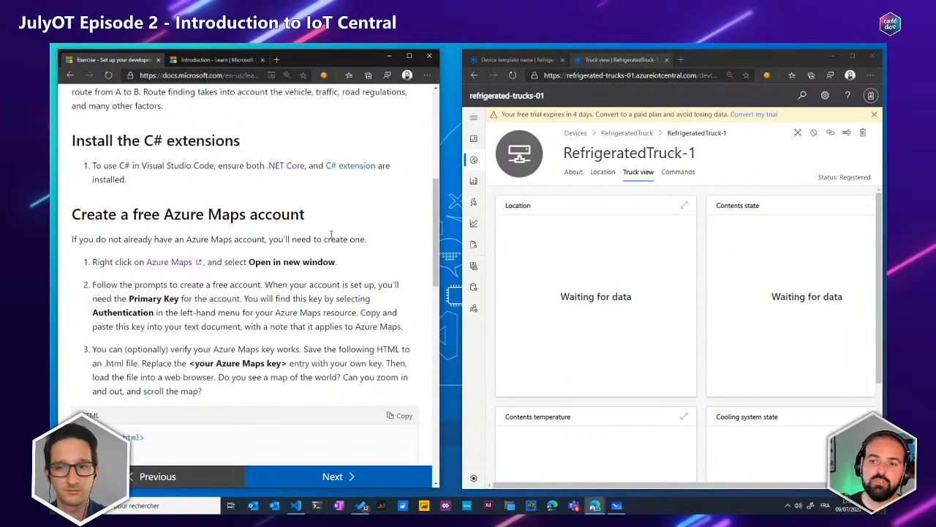
Show RefrigeratedTruck-1's Go to customer and Recall commands, and fill in the customer ID for Go to customer without running it
click(678, 172)
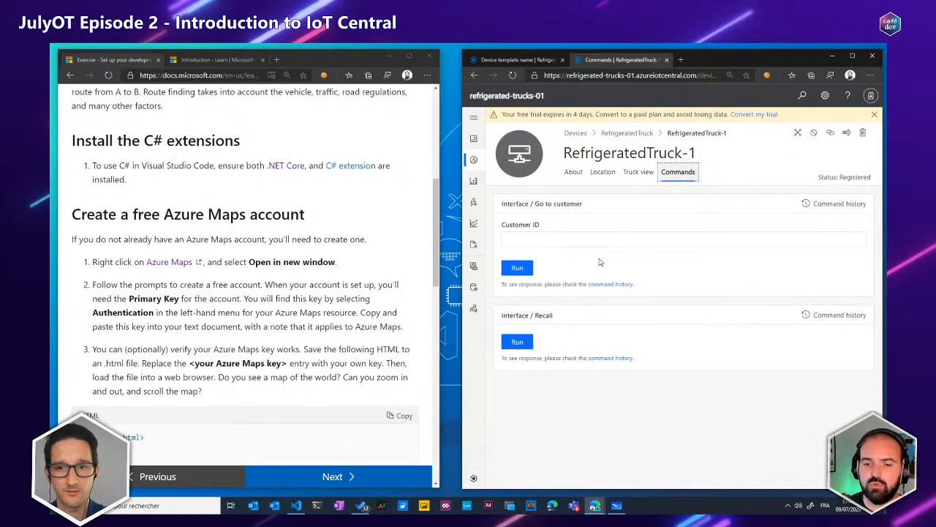
drag(555, 315, 511, 320)
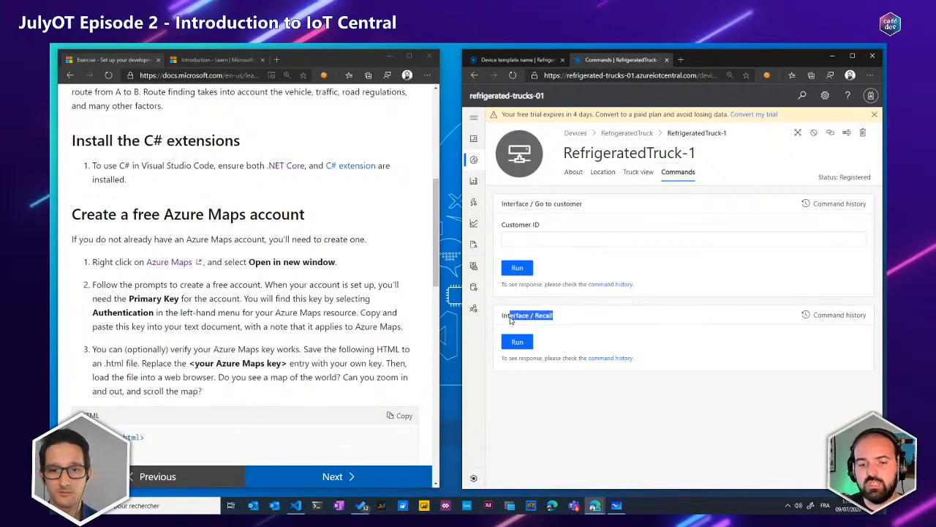
click(510, 320)
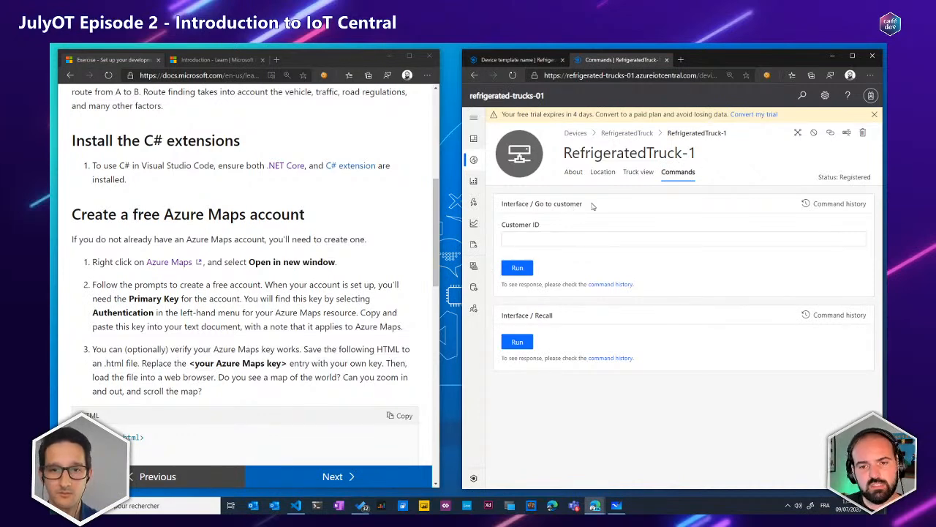
drag(592, 207, 522, 206)
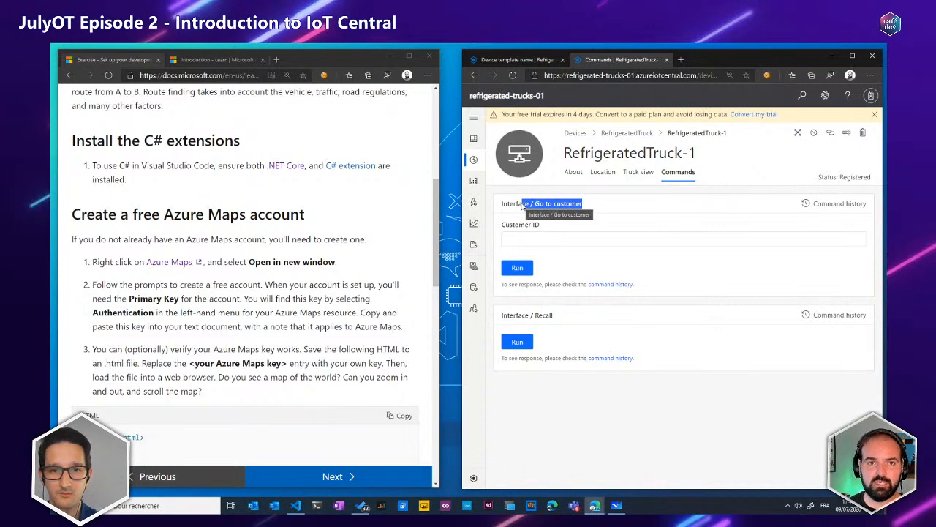
click(526, 239)
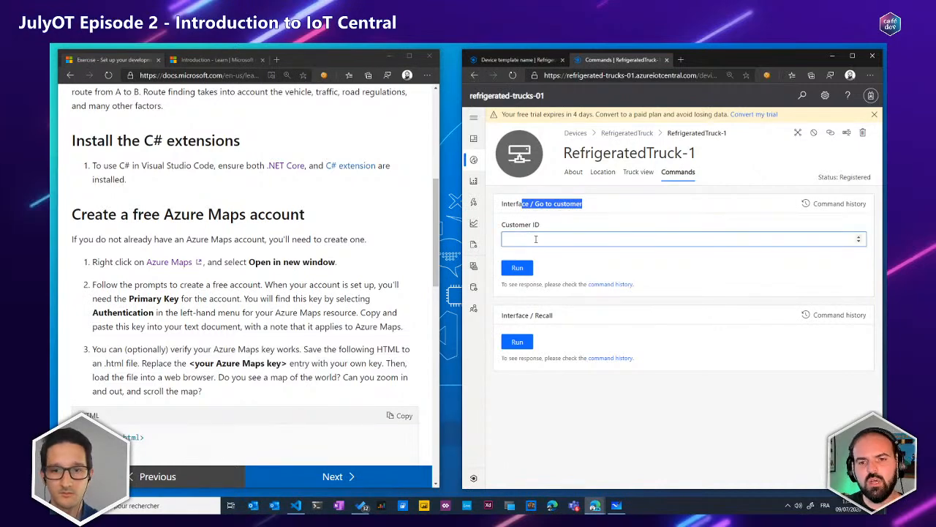
click(528, 238)
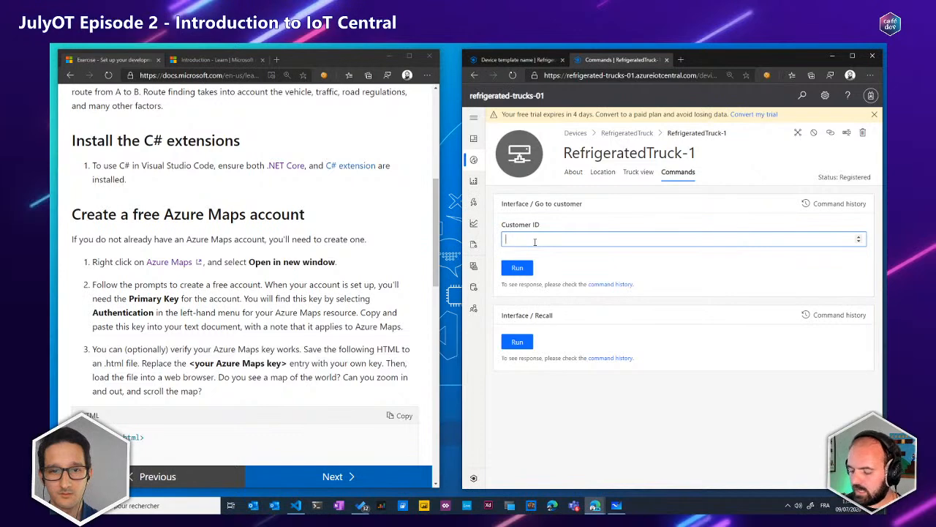
text(3)
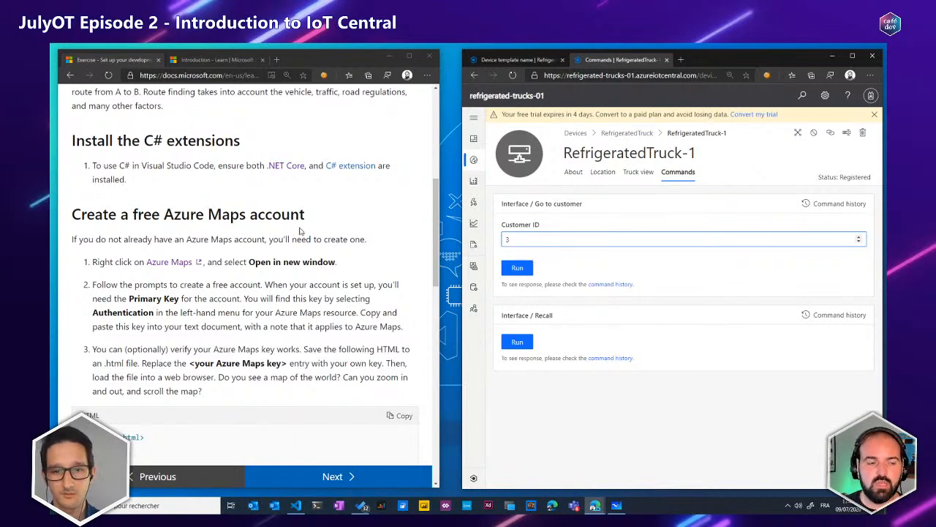
Look over the sample HTML for verifying the Azure Maps key, and advance to the unit on creating a programming project
click(297, 260)
scroll(300, 265, down, 4)
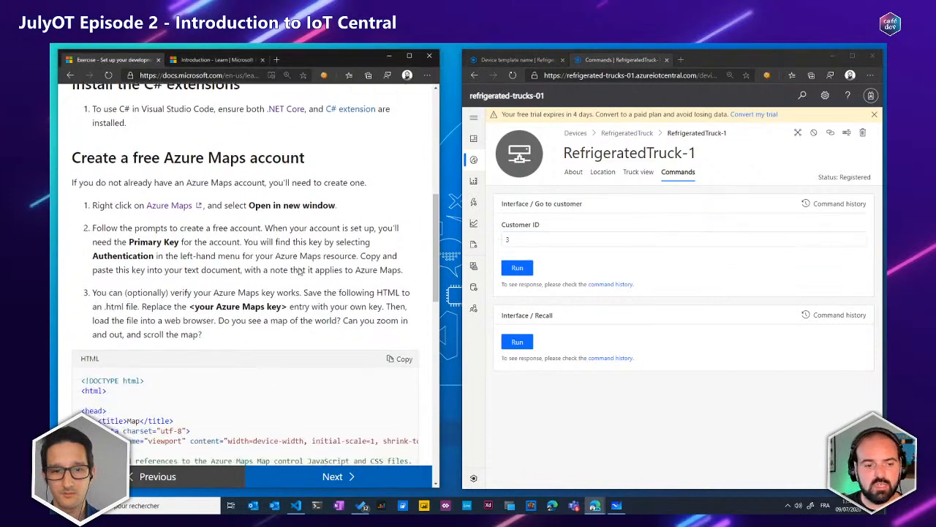
scroll(316, 269, down, 1)
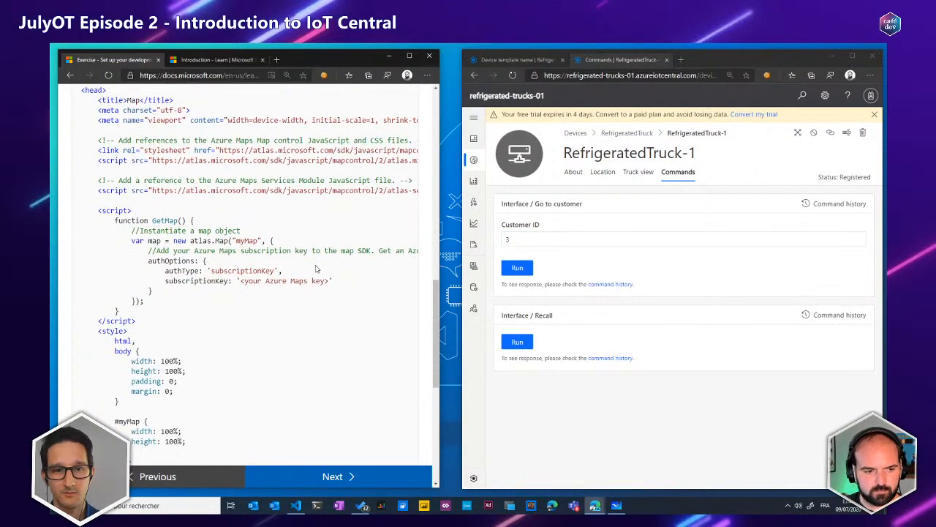
scroll(318, 269, up, 3)
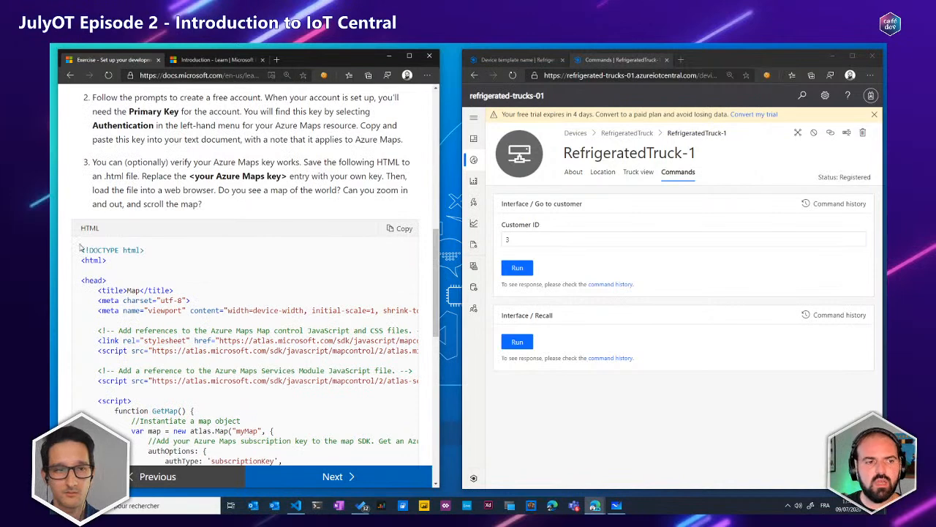
scroll(160, 327, down, 1)
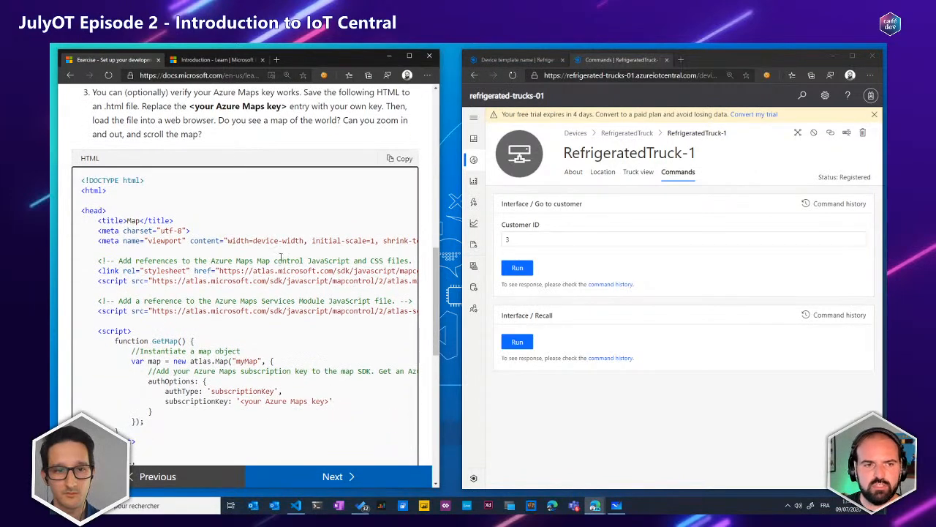
scroll(278, 260, up, 1)
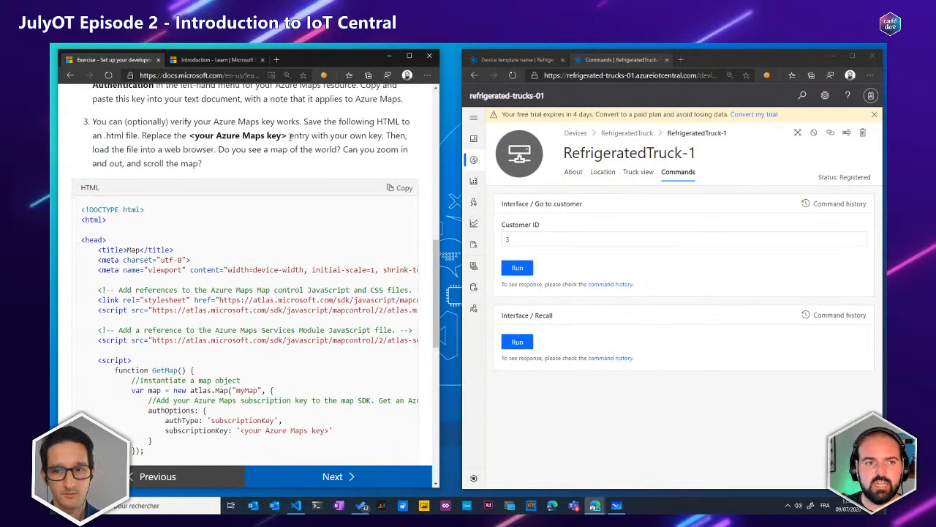
scroll(269, 139, up, 1)
scroll(269, 140, up, 1)
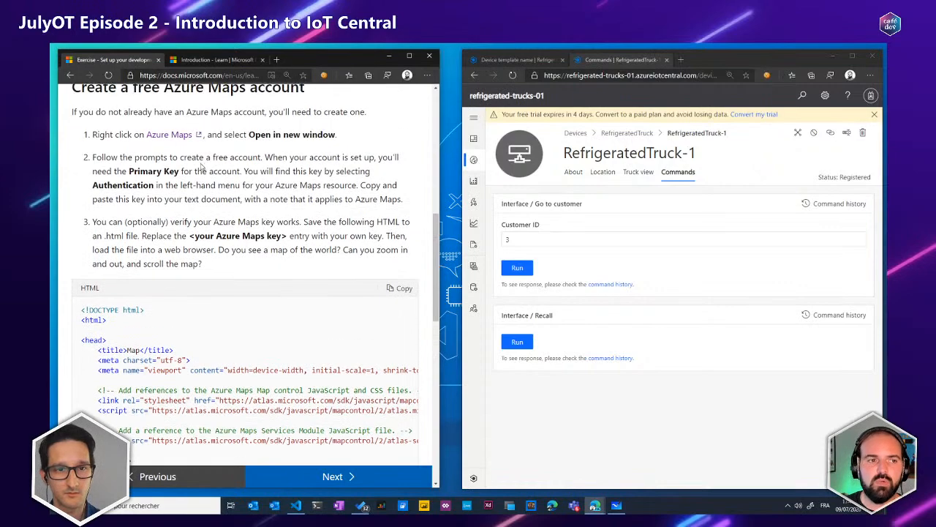
scroll(228, 161, down, 10)
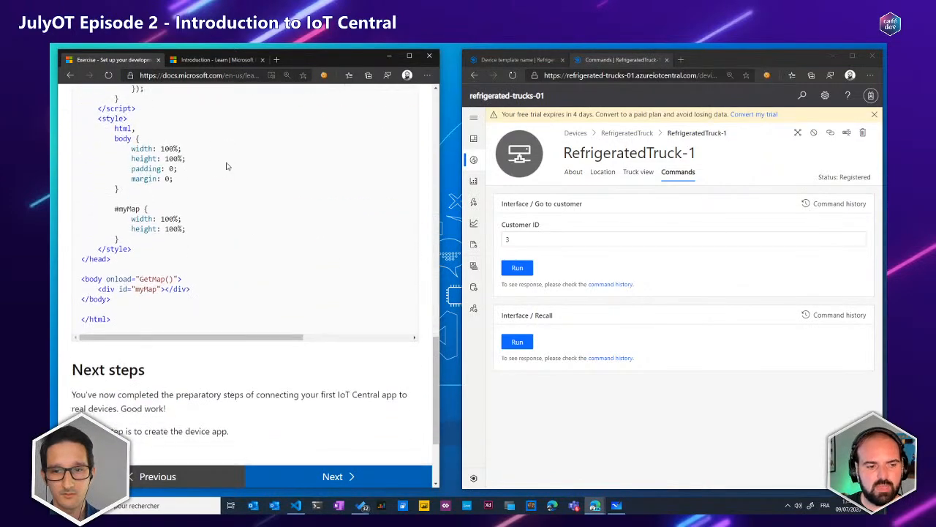
click(323, 479)
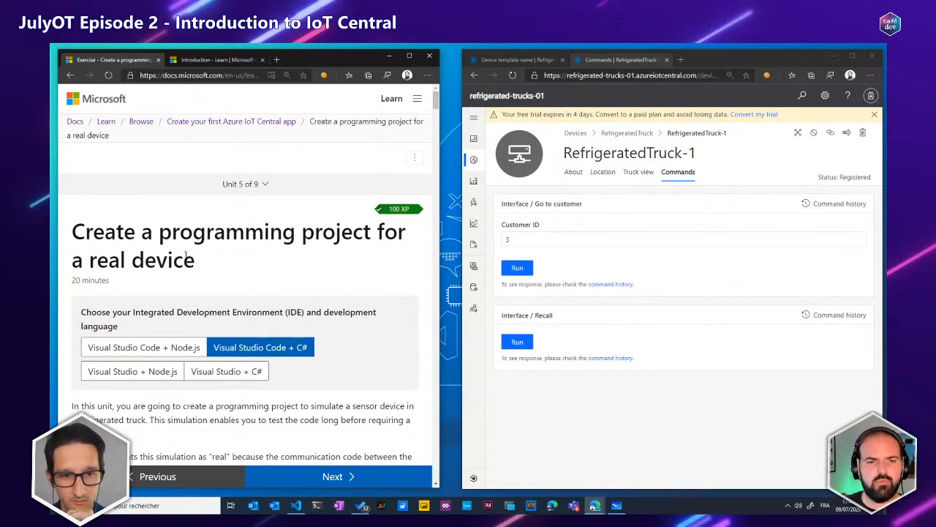
Read the unit's introduction and the "Create the device app" instructions for Visual Studio Code and C#
scroll(180, 253, down, 5)
scroll(176, 247, up, 2)
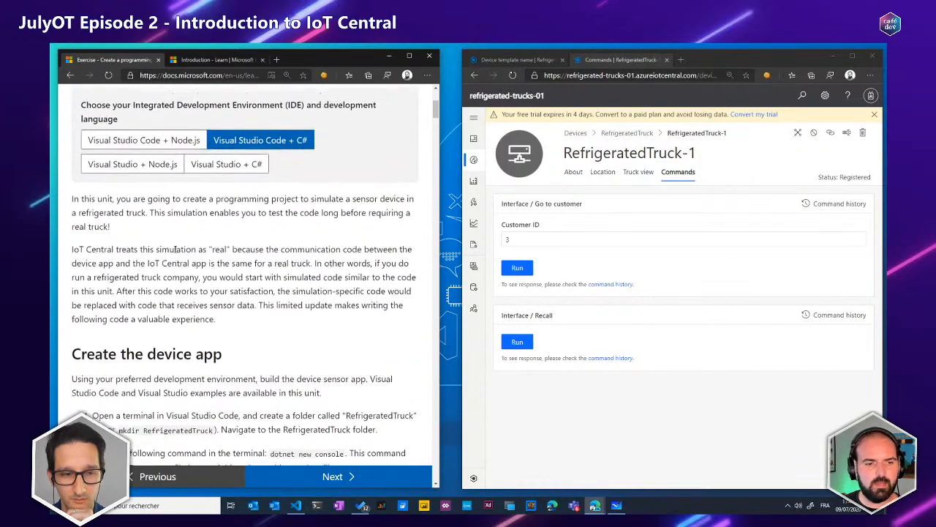
scroll(176, 248, down, 3)
scroll(176, 247, up, 3)
scroll(175, 248, up, 1)
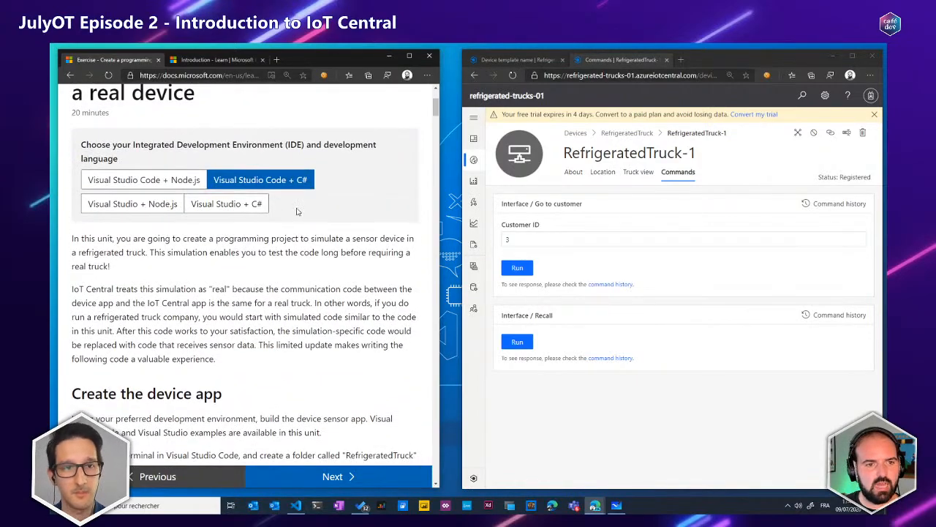
scroll(243, 253, down, 3)
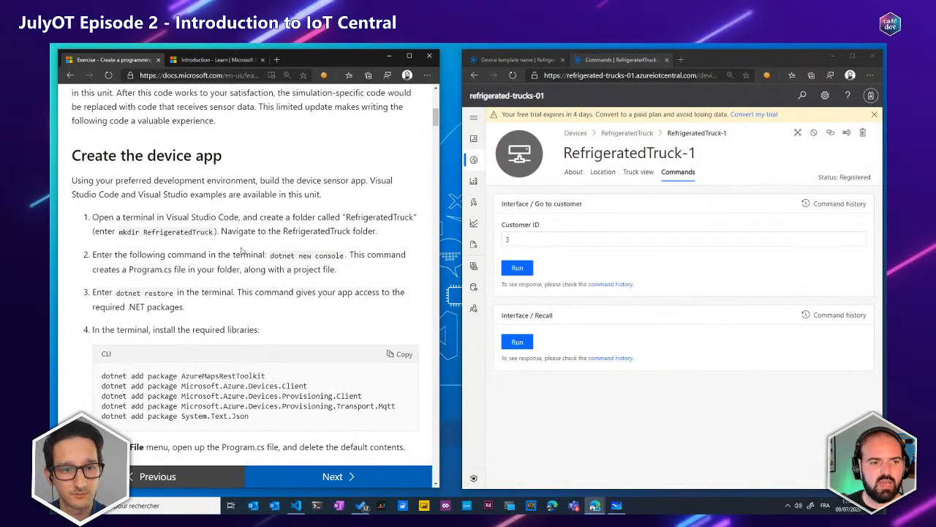
scroll(244, 253, down, 1)
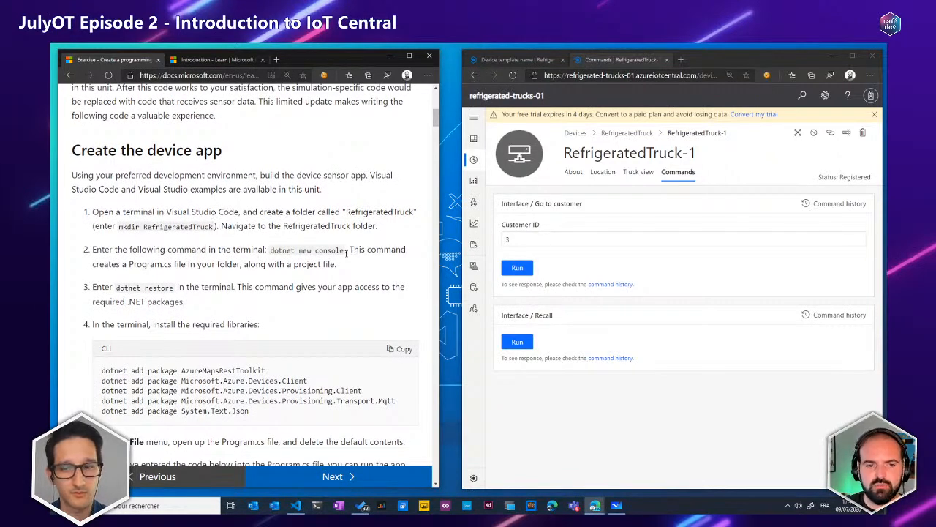
scroll(337, 252, down, 2)
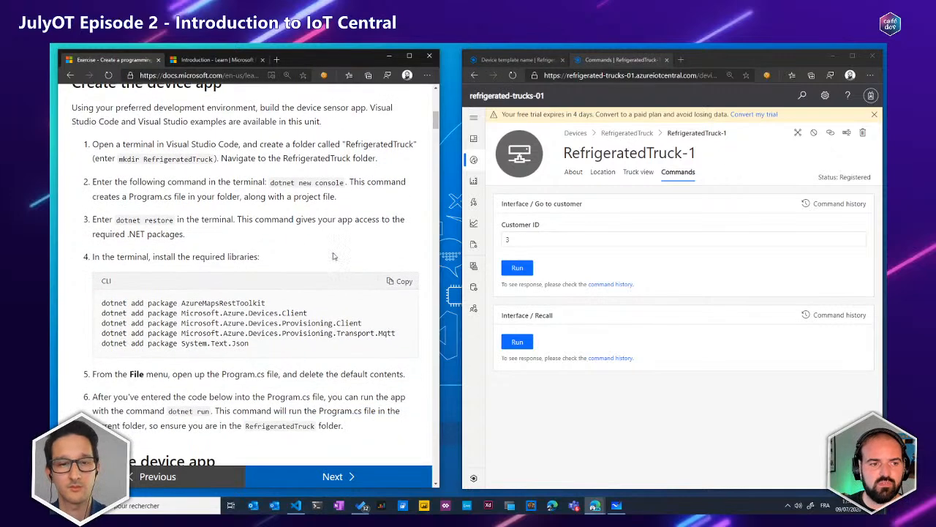
scroll(161, 218, down, 1)
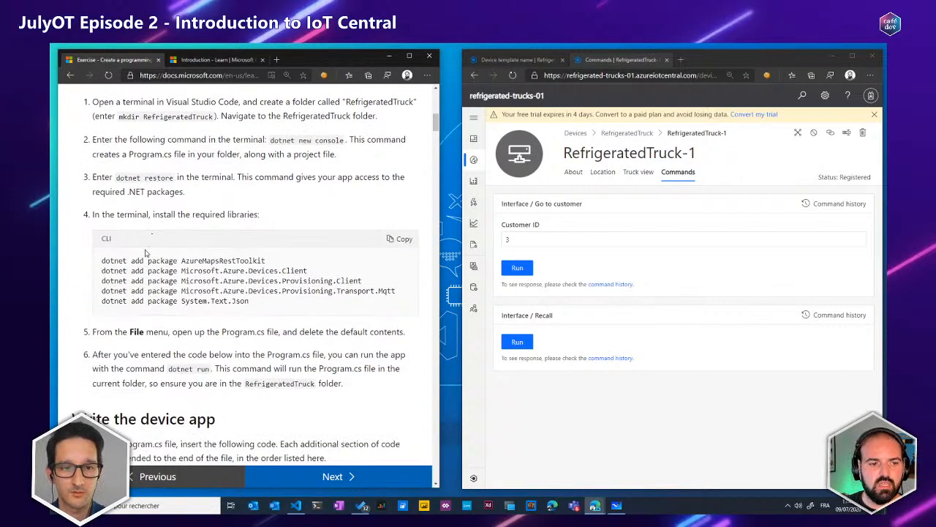
Examine the list of required libraries, from AzureMapsRestToolkit and the Microsoft.Azure.Devices packages to System.Text.Json
click(252, 307)
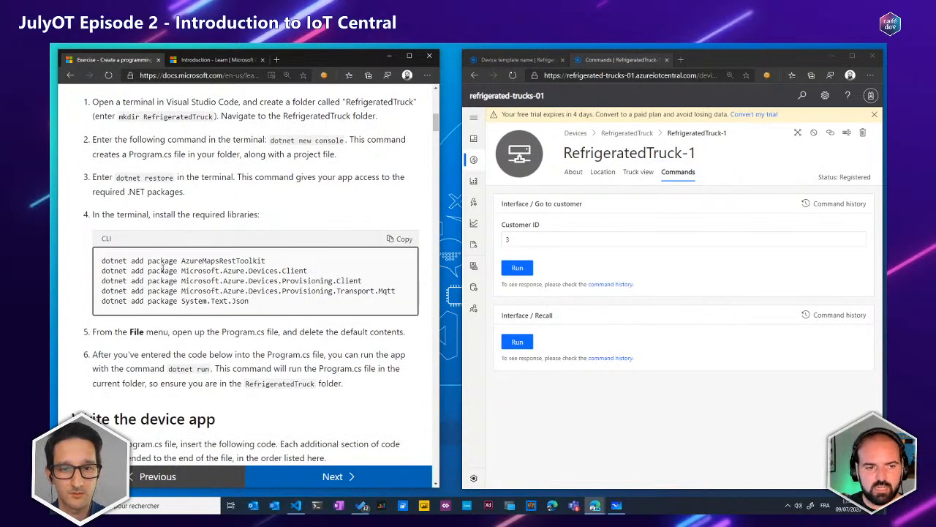
double_click(190, 260)
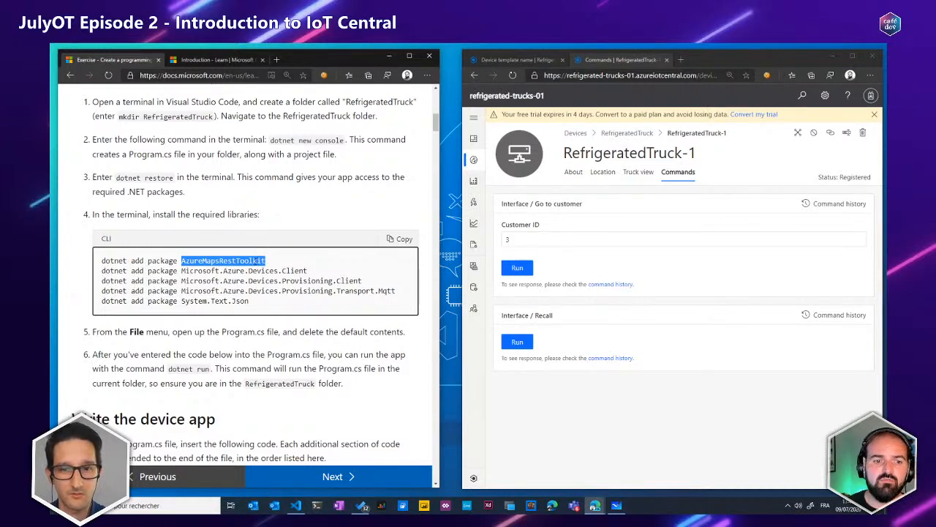
click(181, 270)
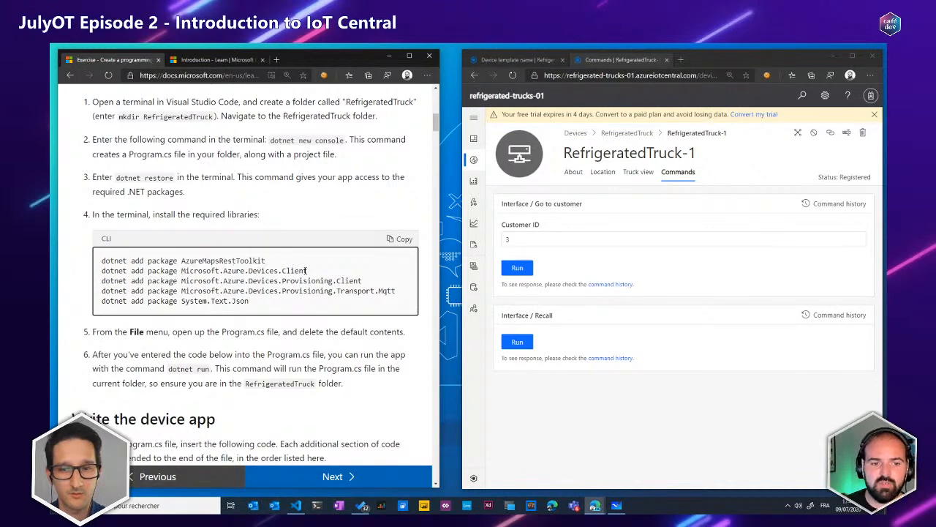
double_click(302, 270)
click(306, 271)
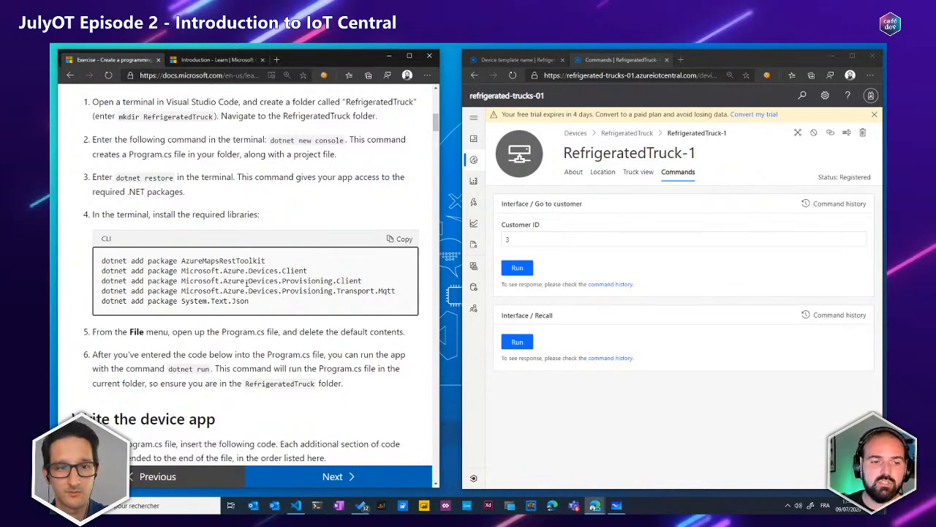
double_click(310, 281)
click(345, 288)
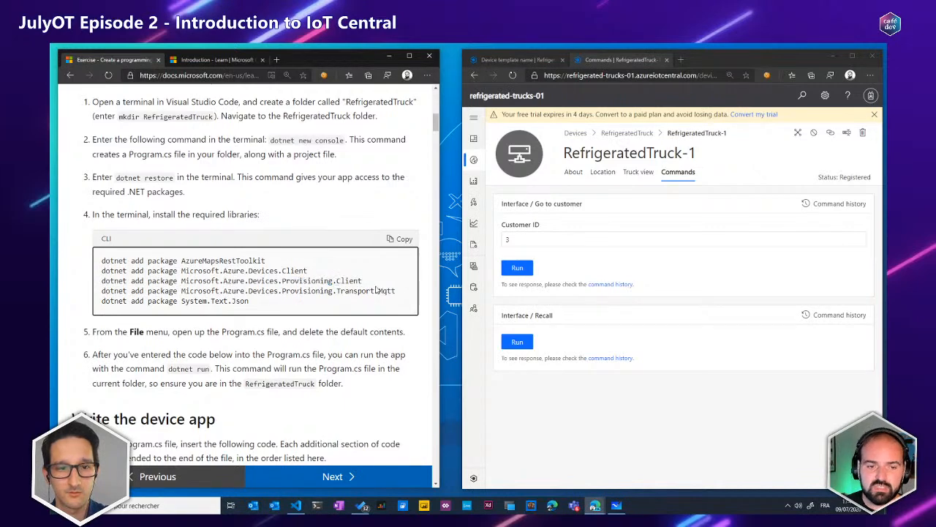
double_click(288, 282)
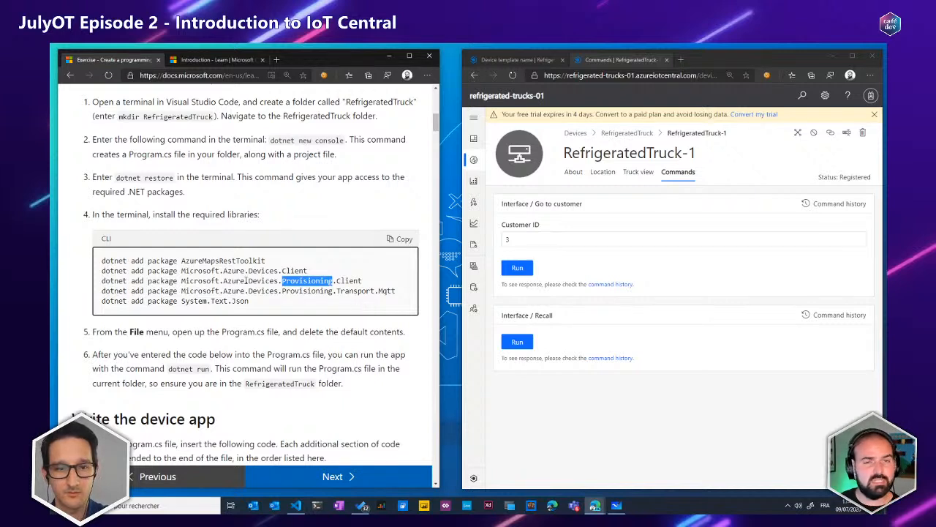
double_click(186, 301)
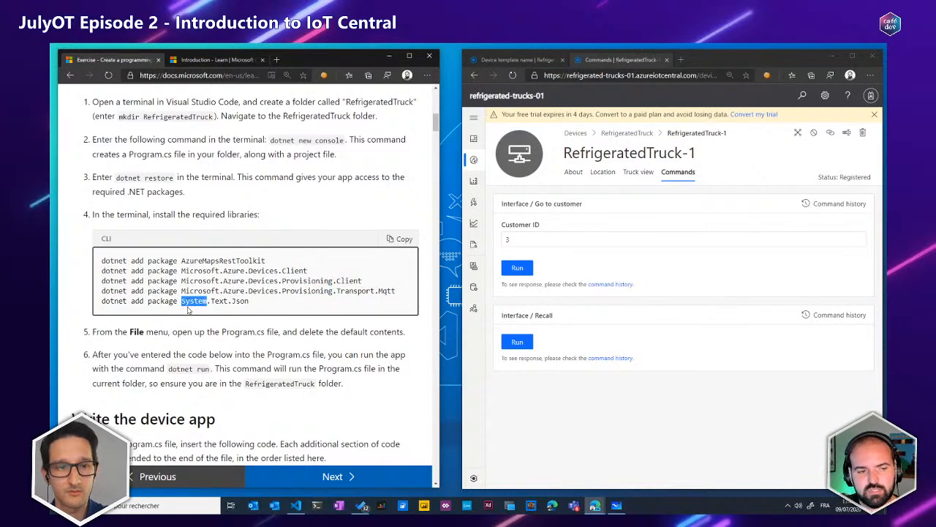
click(251, 302)
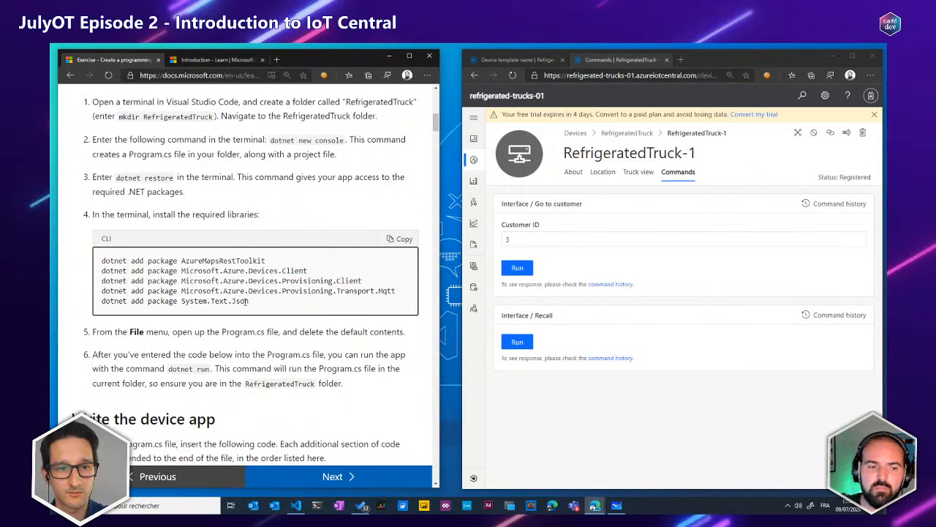
drag(251, 301, 248, 302)
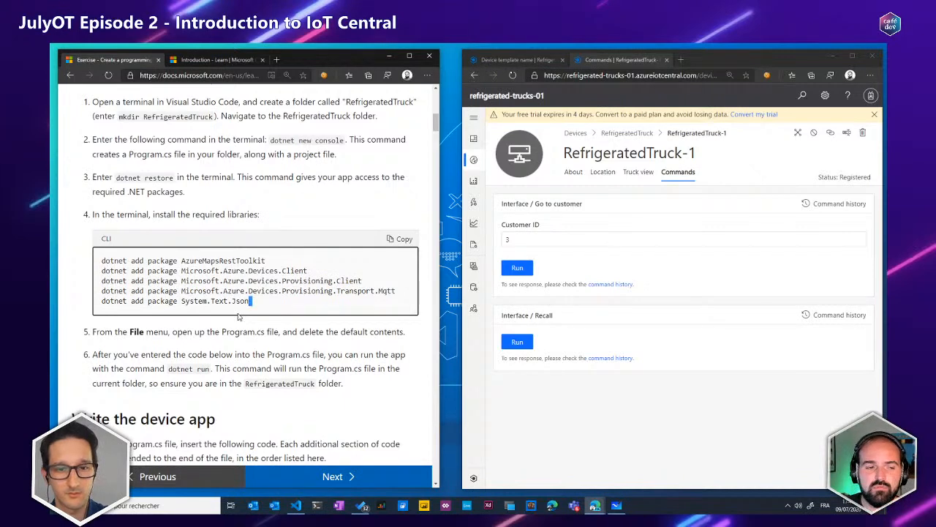
Open the MicrosoftDocs/mslearn-your-first-iot-central-app repository linked in the "Write the device app" note, and check its clone and download options
scroll(241, 313, down, 1)
scroll(241, 313, down, 5)
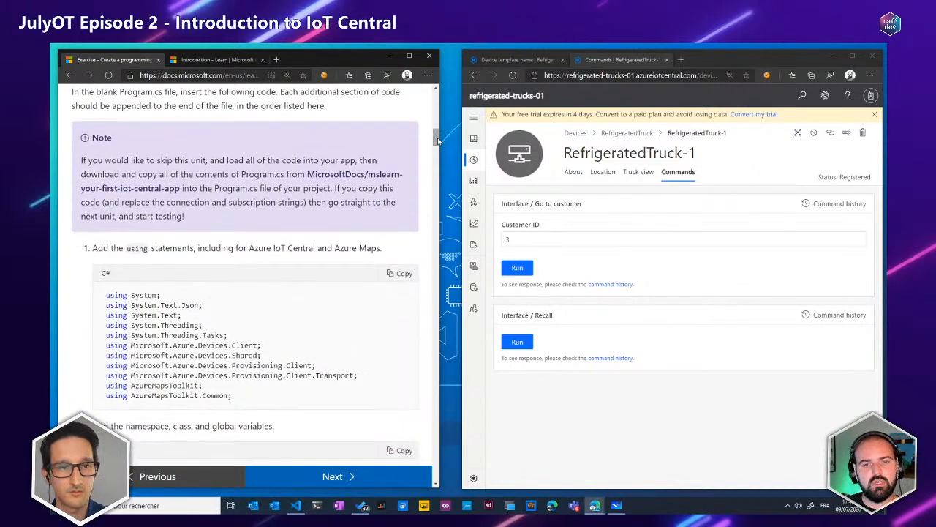
mouse_move(437, 139)
mouse_down()
mouse_move(417, 218)
mouse_move(414, 309)
mouse_move(421, 139)
mouse_up()
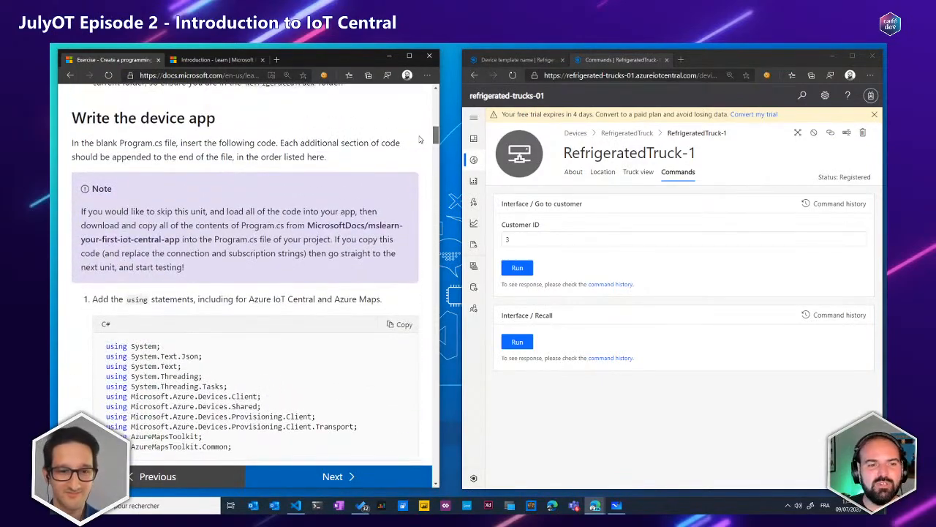
click(321, 232)
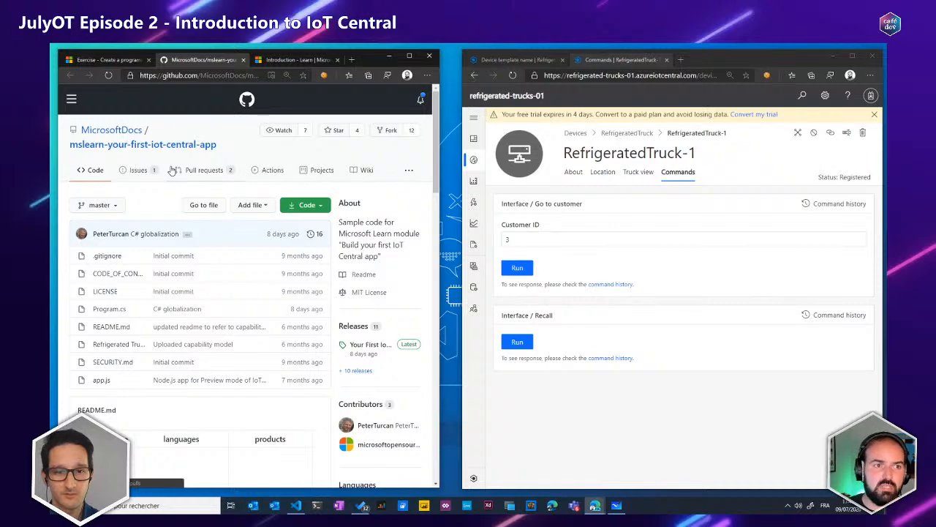
click(305, 209)
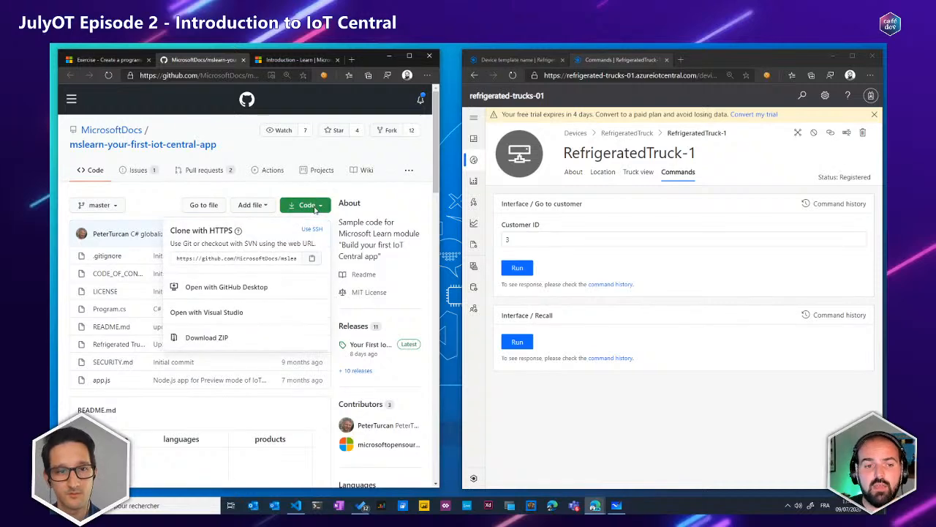
click(315, 205)
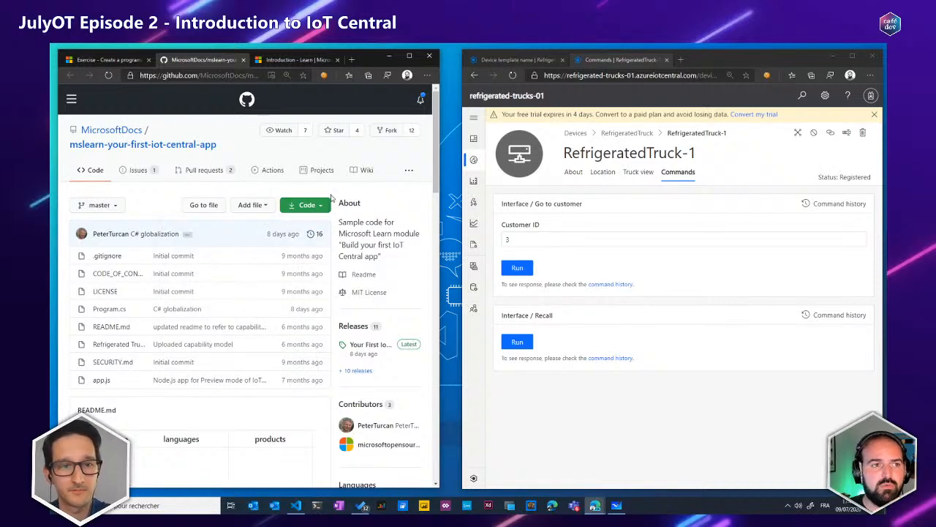
Switch to Visual Studio Code and look through the truck simulation variables in Program.cs down to the User IDs section
click(109, 60)
click(295, 505)
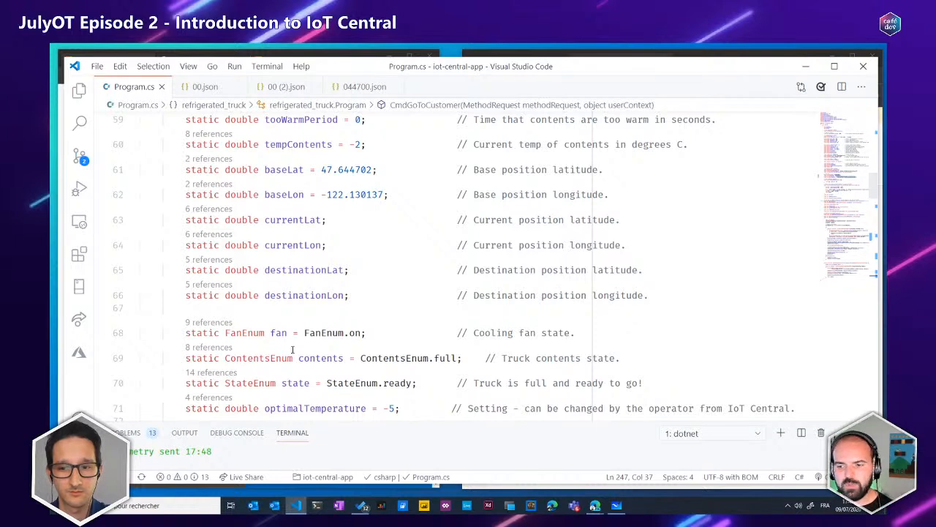
click(413, 306)
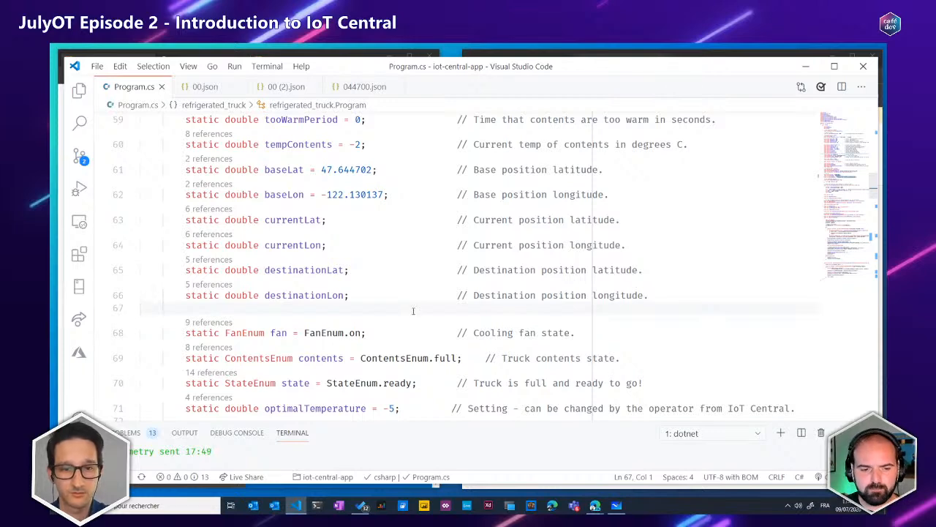
scroll(389, 278, up, 2)
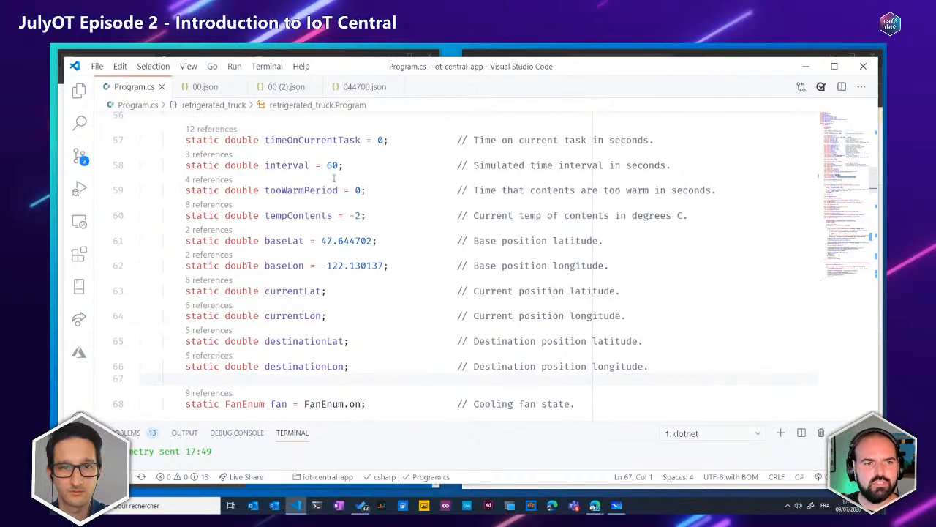
scroll(317, 165, up, 1)
scroll(317, 166, down, 3)
scroll(317, 167, down, 15)
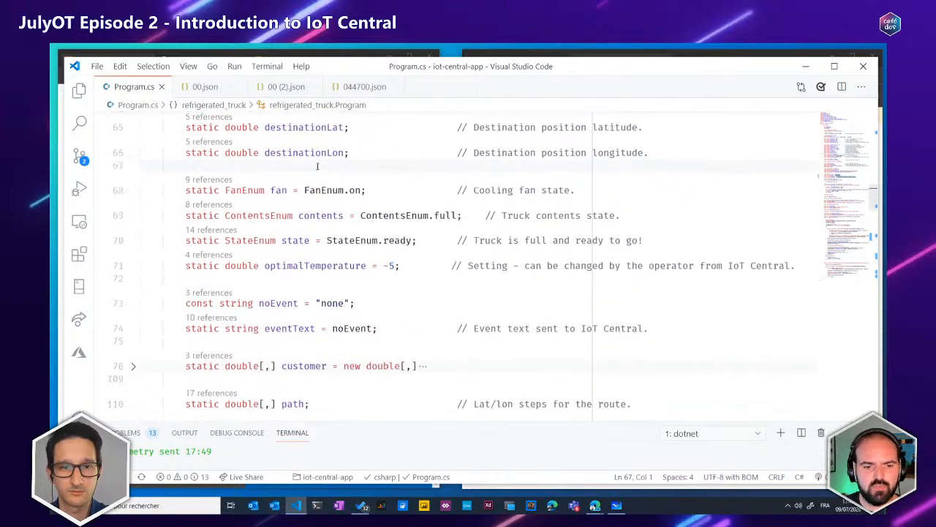
scroll(317, 166, down, 3)
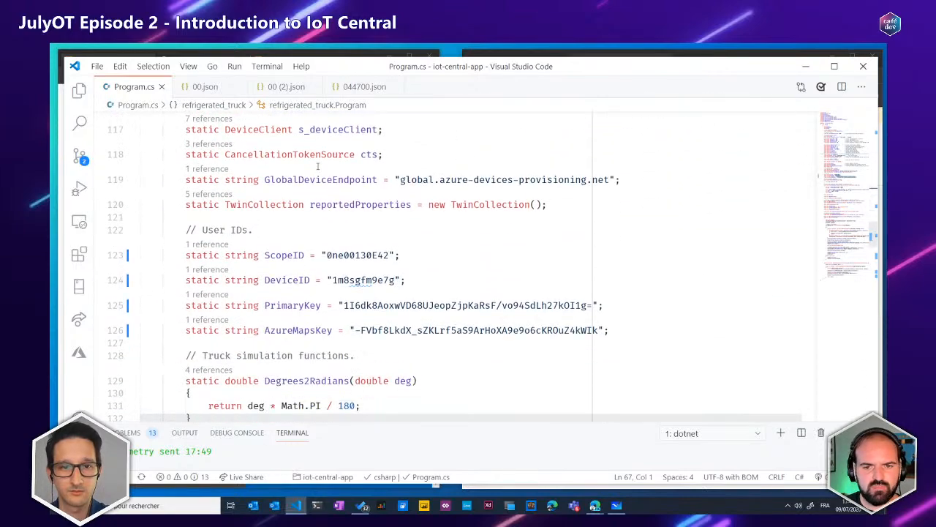
scroll(272, 176, up, 2)
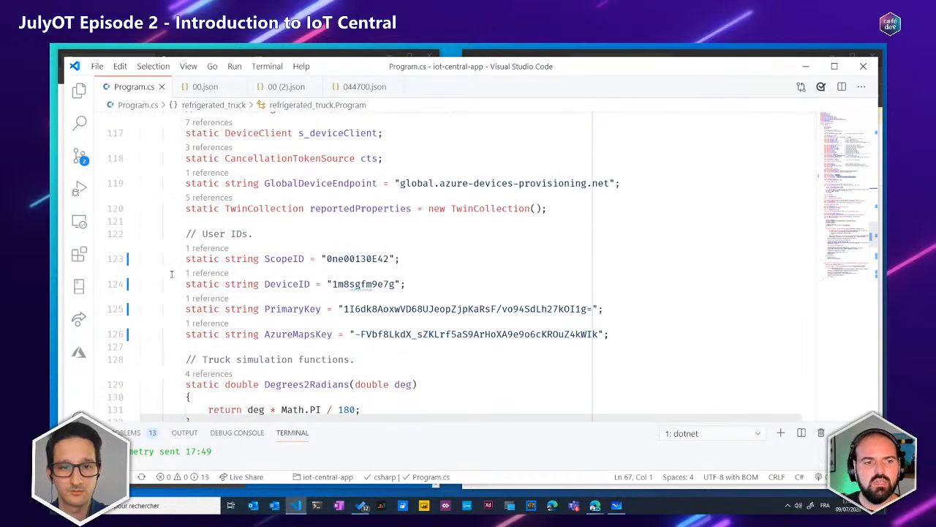
Highlight the ScopeID, DeviceID and PrimaryKey declarations, view RefrigeratedTruck-1's device connection details in IoT Central, and return to the AzureMapsKey line in Program.cs
drag(183, 234, 679, 307)
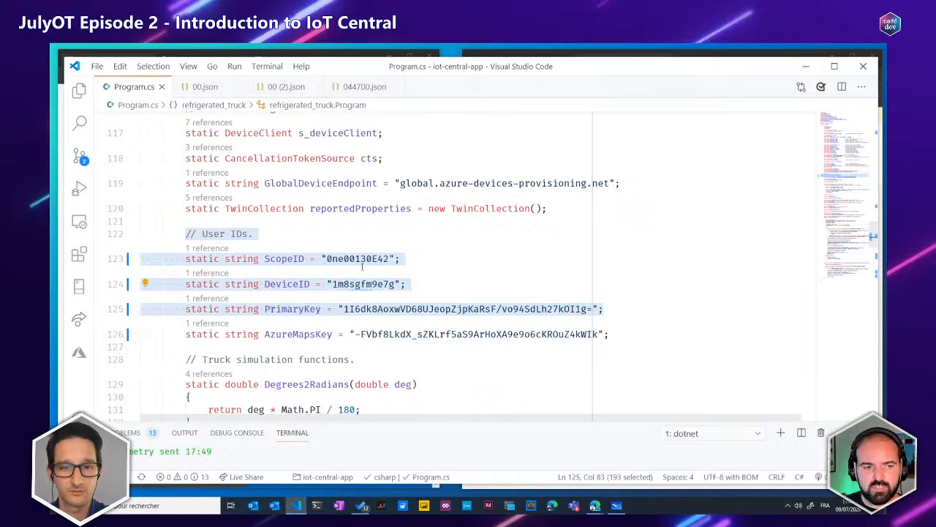
key(alt+Tab)
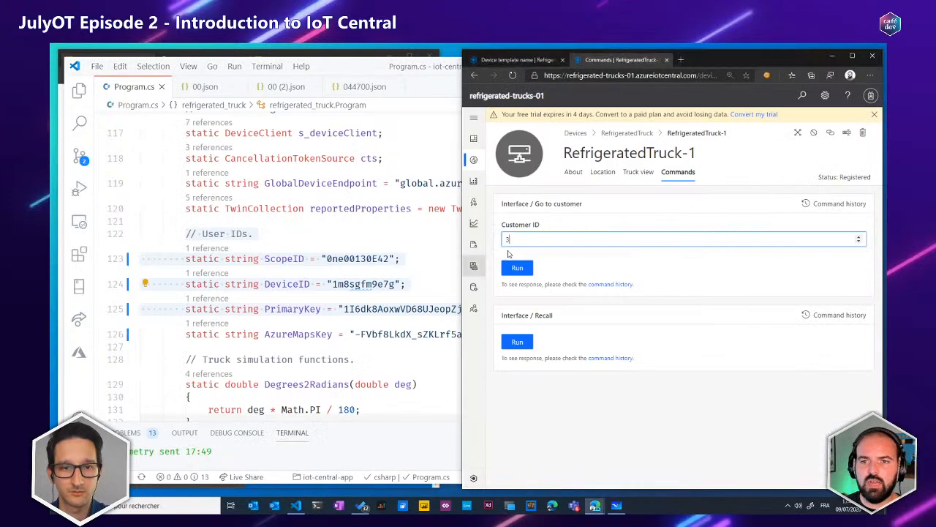
click(798, 132)
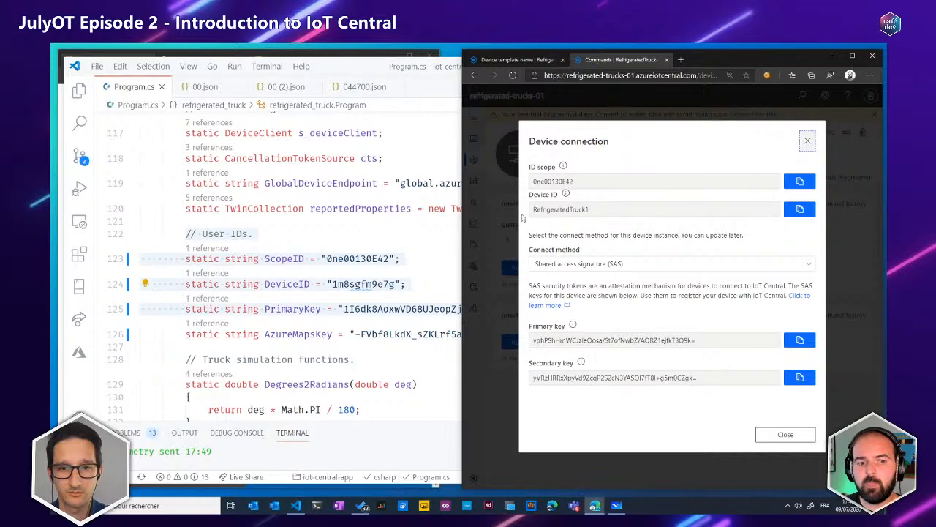
click(361, 334)
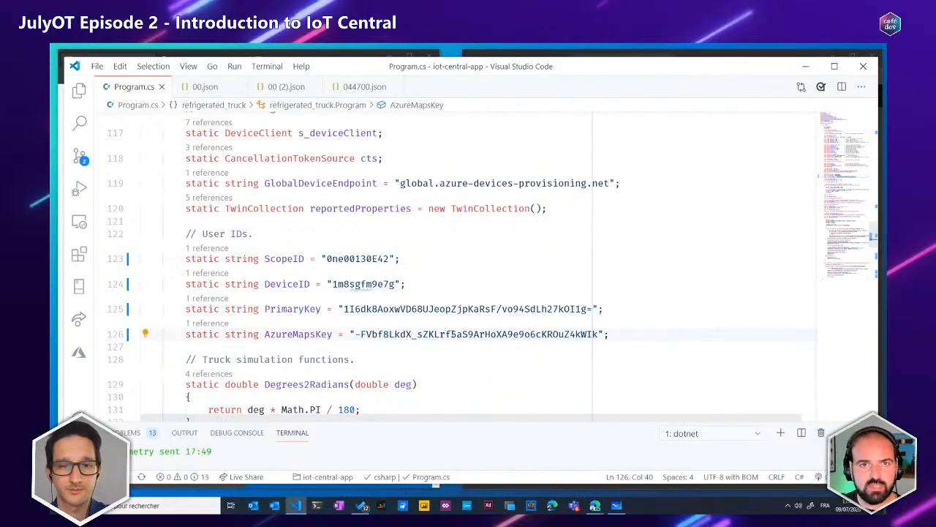
Insert a blank line above the Main method in Program.cs
scroll(452, 324, down, 10)
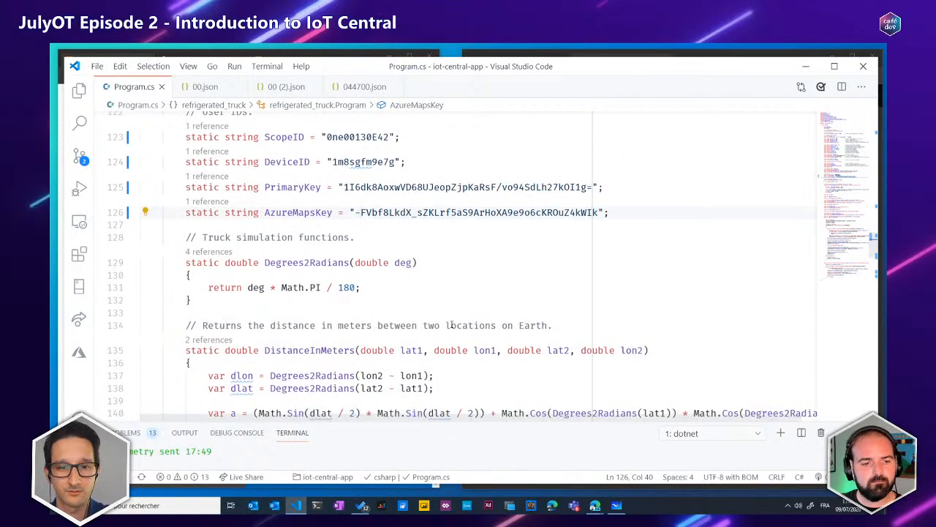
scroll(451, 324, down, 15)
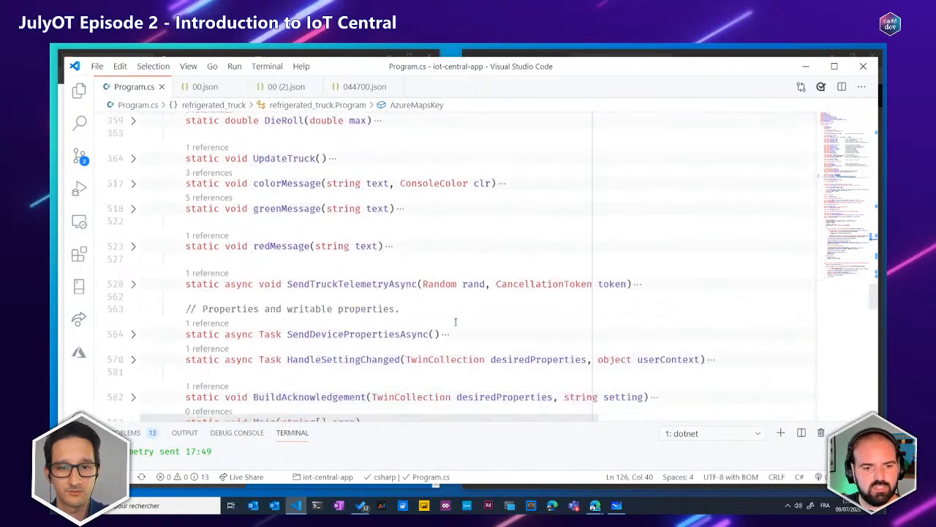
scroll(455, 322, down, 1)
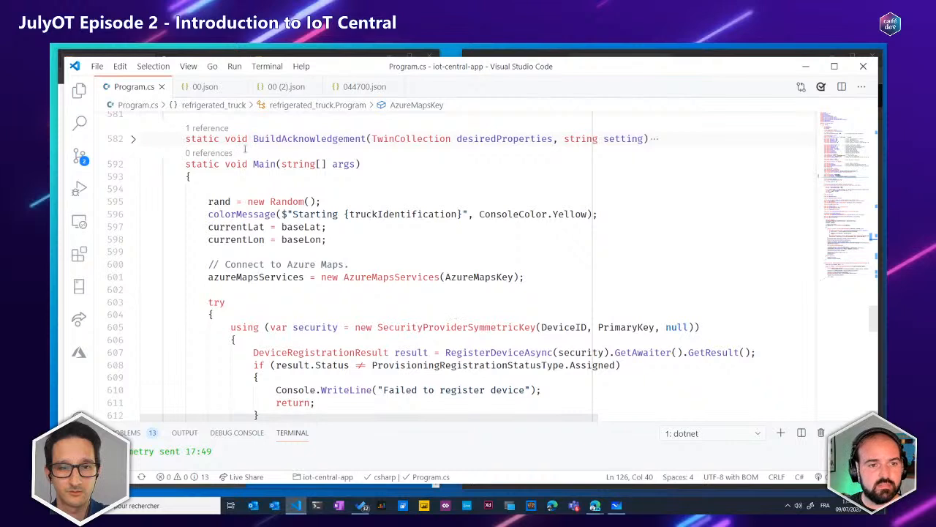
double_click(261, 164)
click(181, 165)
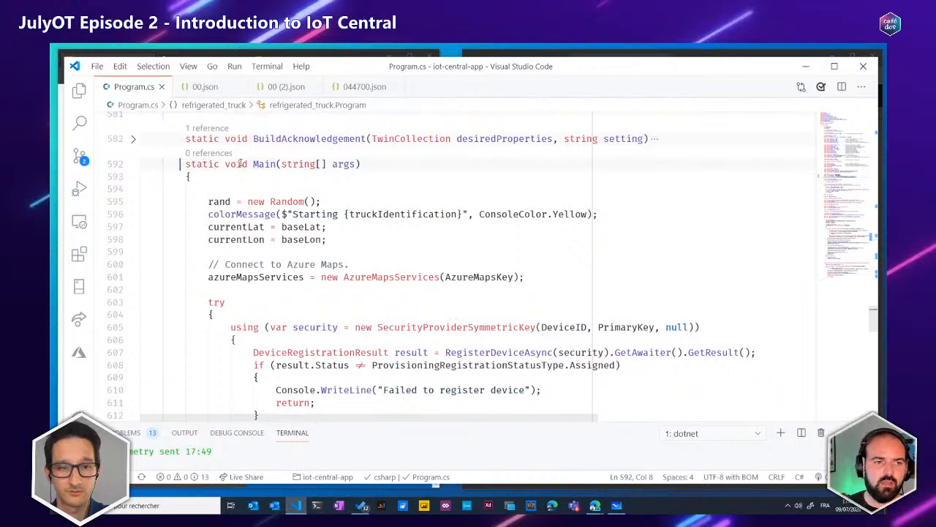
key(Return)
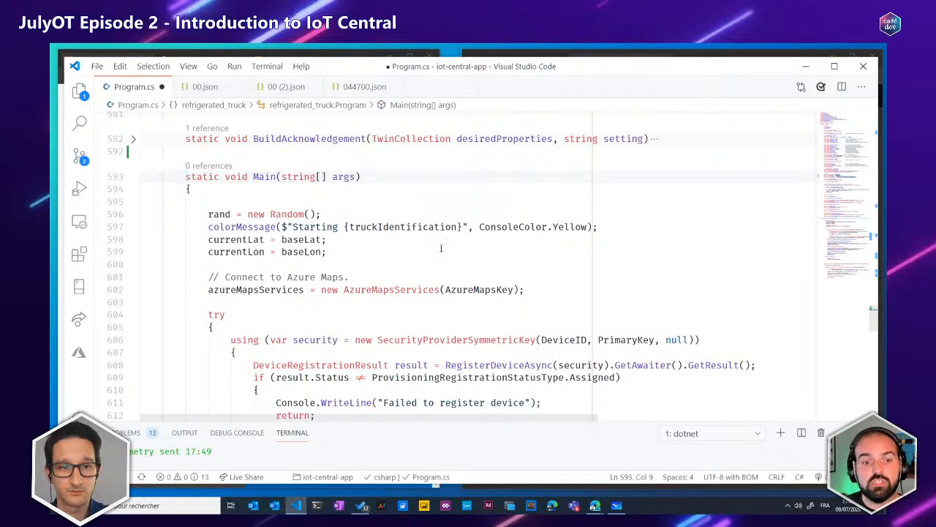
Review the opening of Main, highlighting the statement that creates AzureMapsServices with the AzureMapsKey
scroll(420, 261, down, 2)
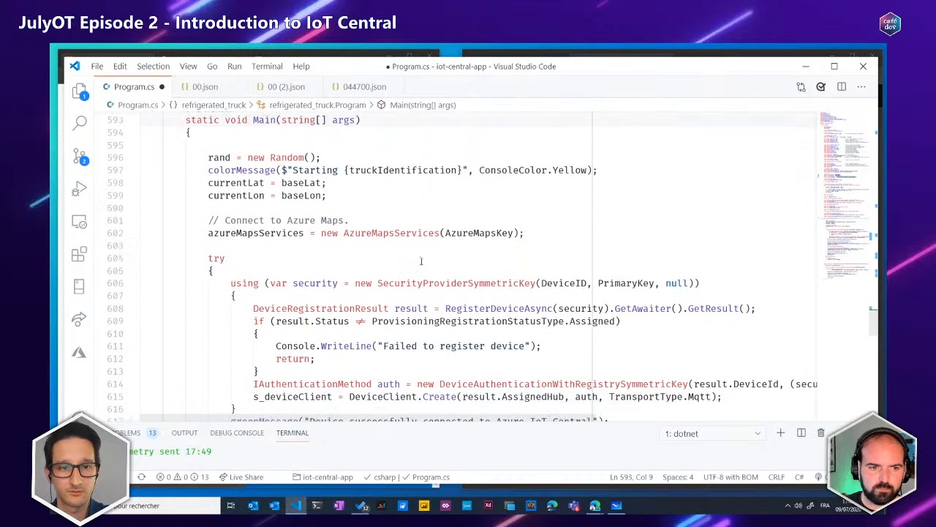
scroll(363, 247, down, 1)
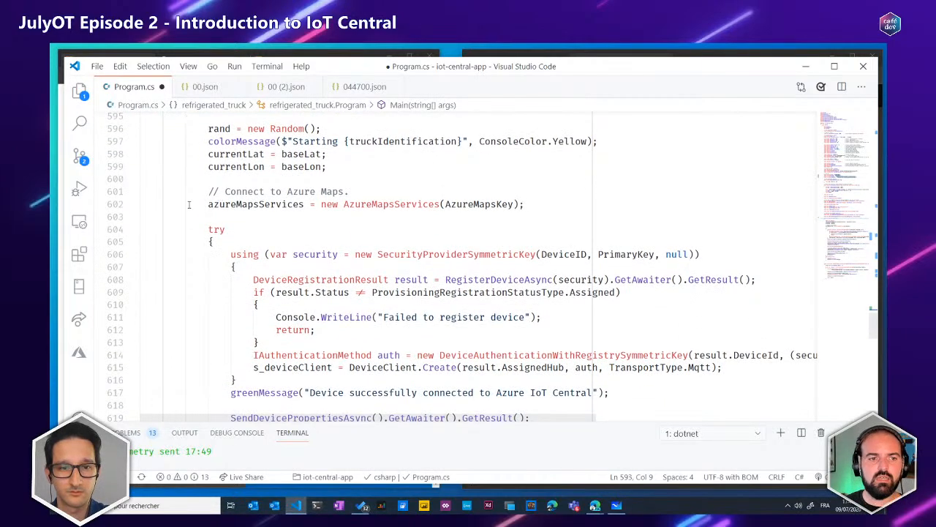
drag(197, 205, 542, 204)
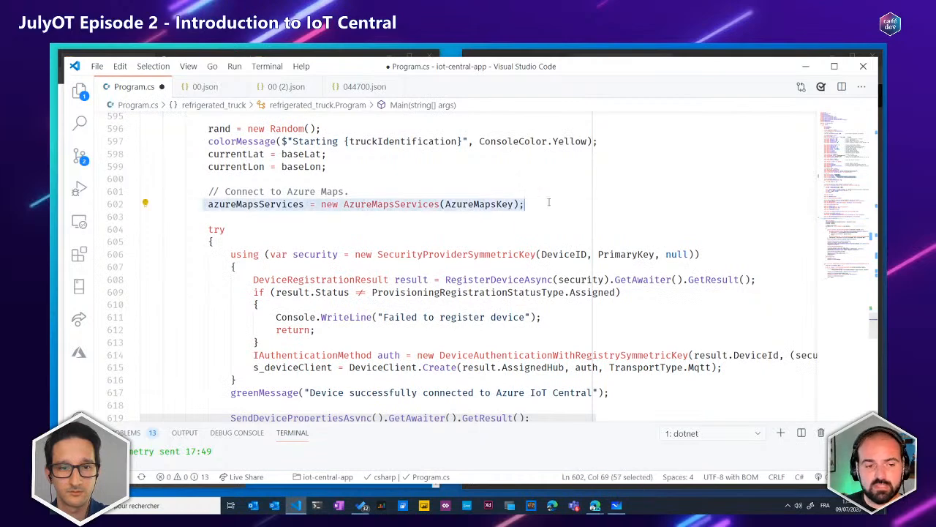
scroll(545, 200, down, 1)
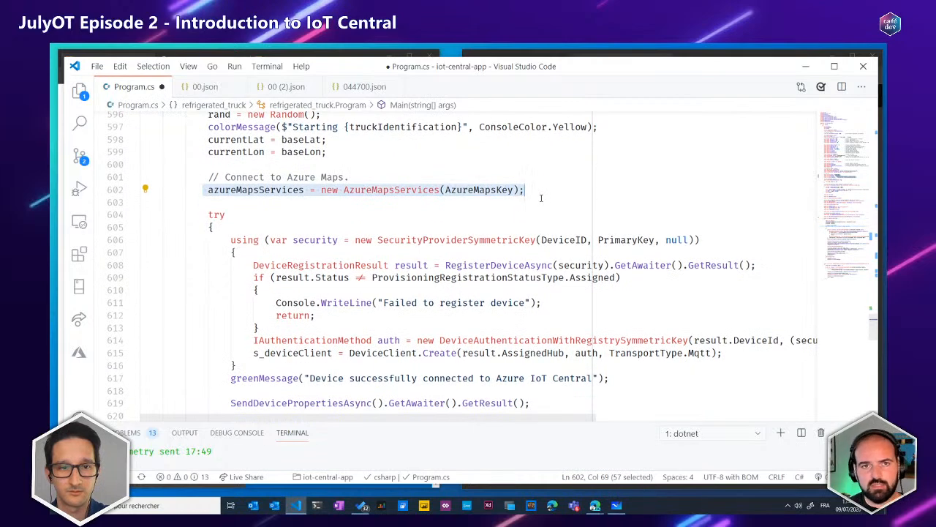
scroll(434, 229, down, 1)
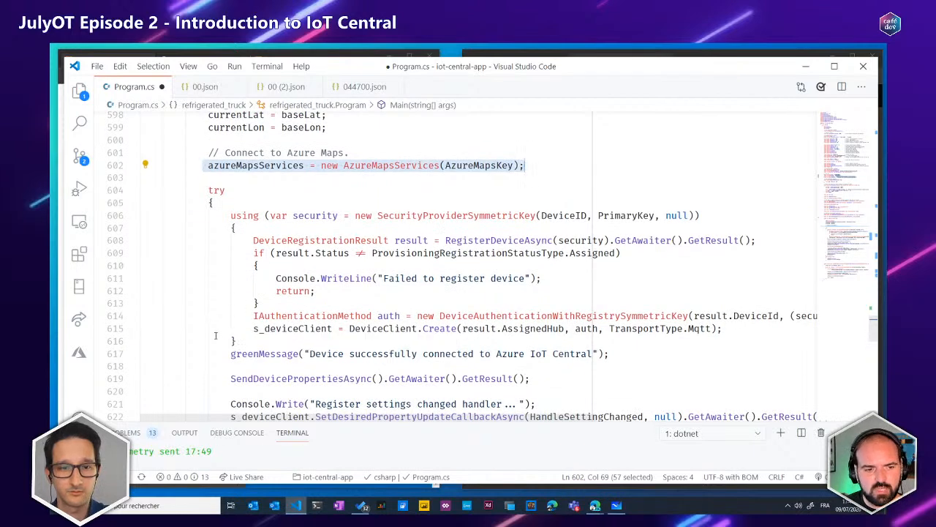
Examine the using block that registers the device, including RegisterDeviceAsync, DeviceRegistrationResult and the DeviceId passed to the authentication method
drag(235, 342, 51, 217)
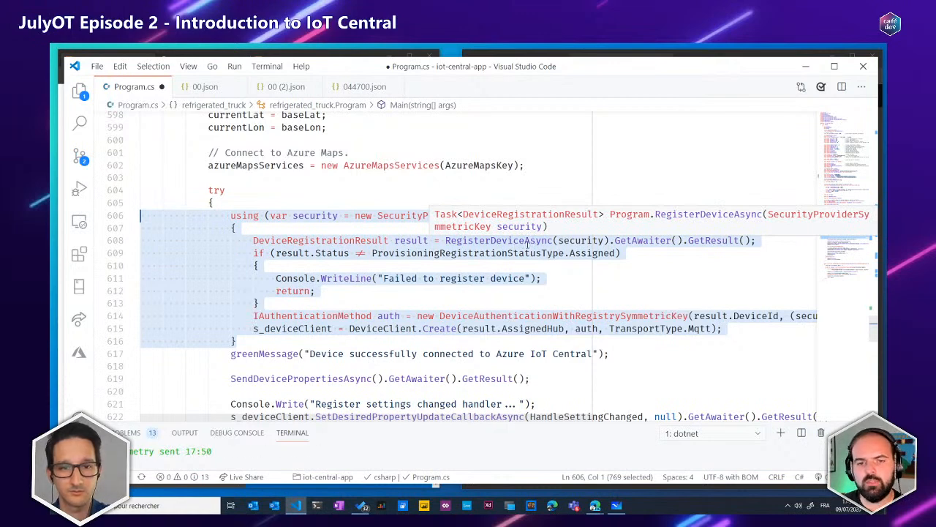
double_click(485, 242)
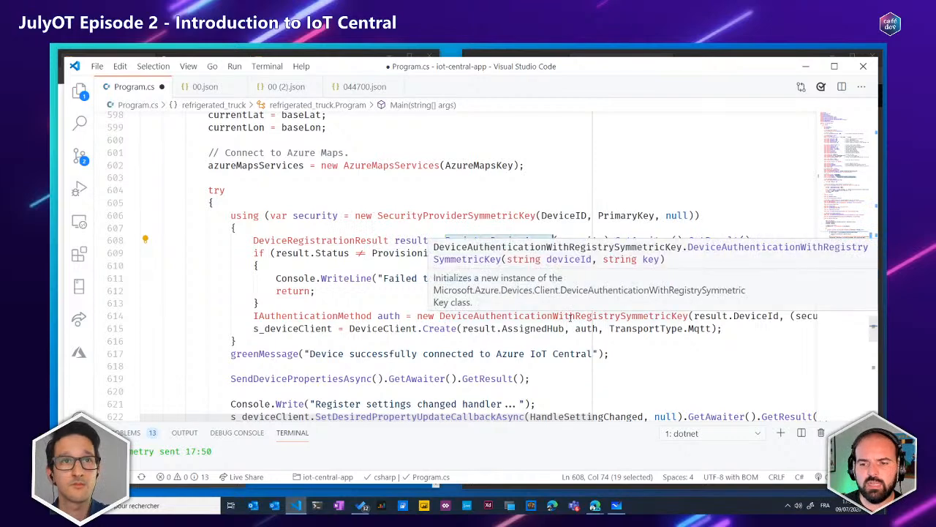
double_click(479, 329)
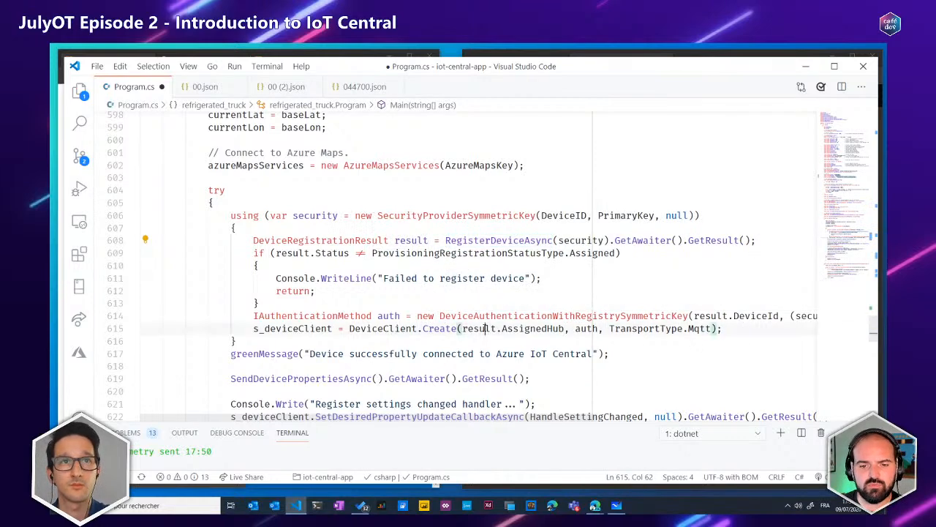
click(316, 240)
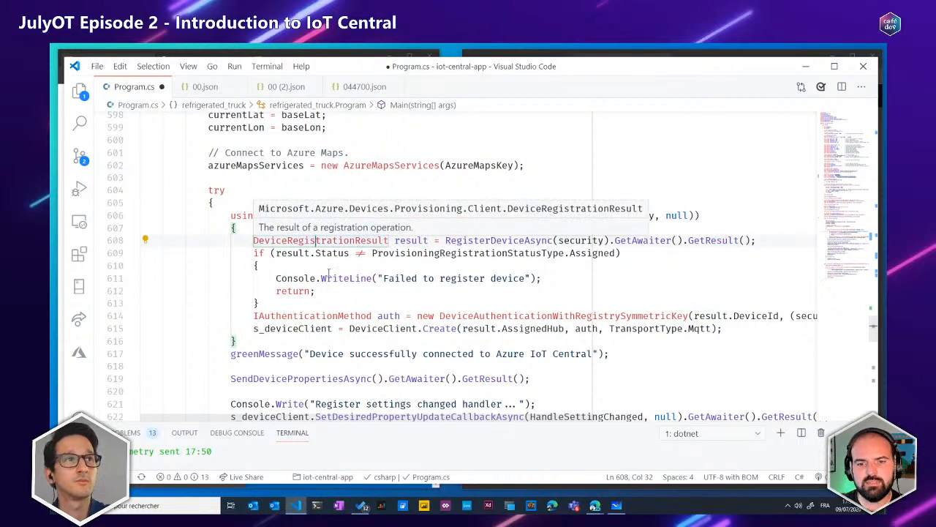
double_click(763, 316)
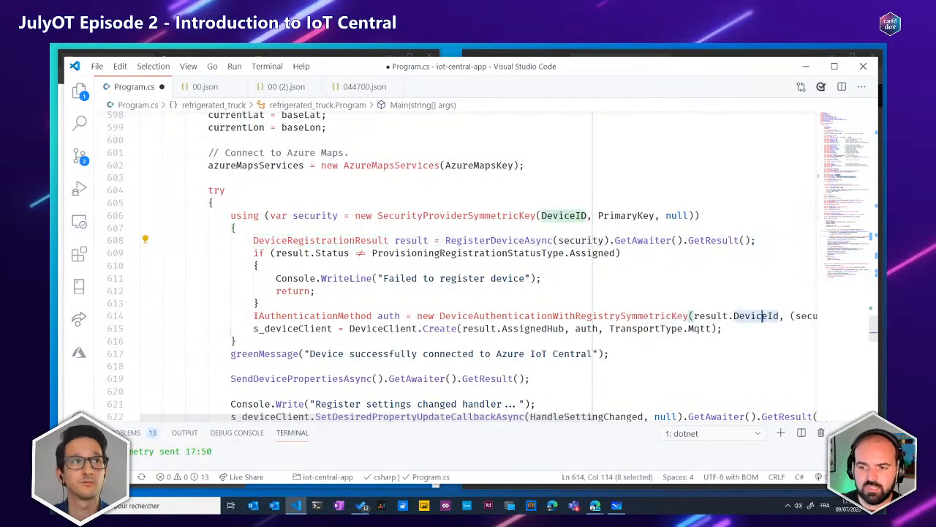
drag(516, 418, 490, 402)
Examine the s_deviceClient assignment, highlighting AssignedHub and reading the description of the DeviceClient class
double_click(531, 330)
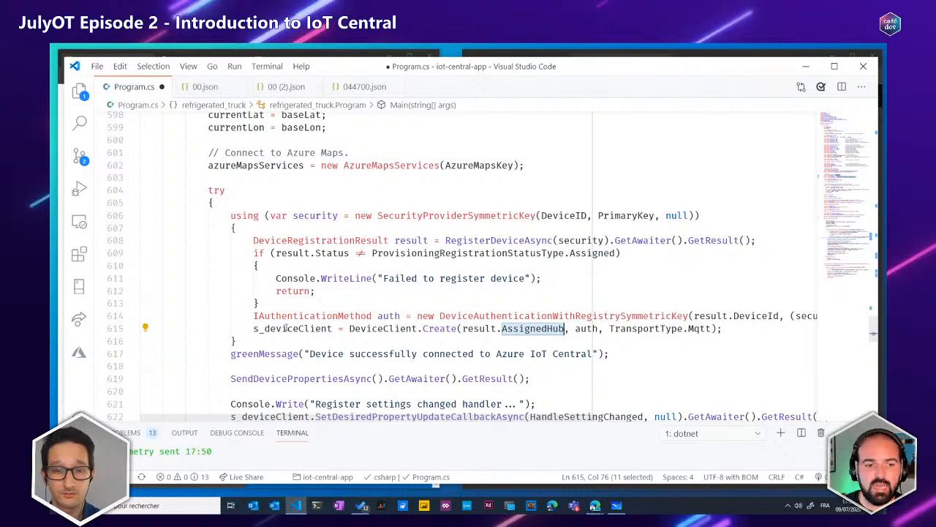
drag(254, 328, 419, 328)
double_click(397, 329)
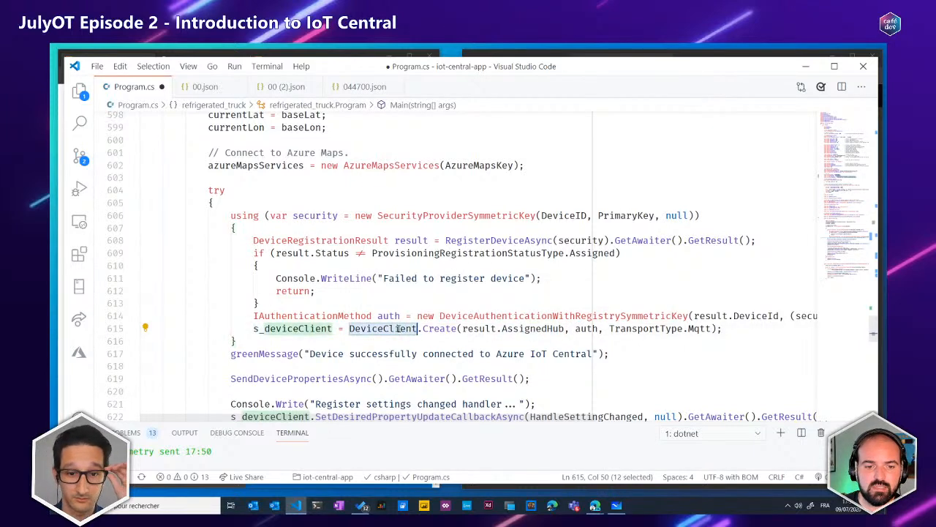
mouse_move(395, 331)
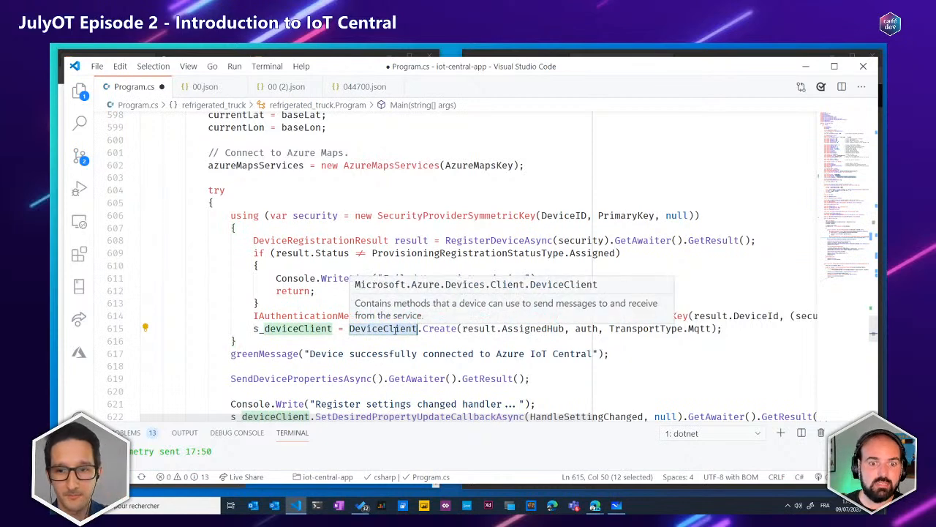
click(349, 329)
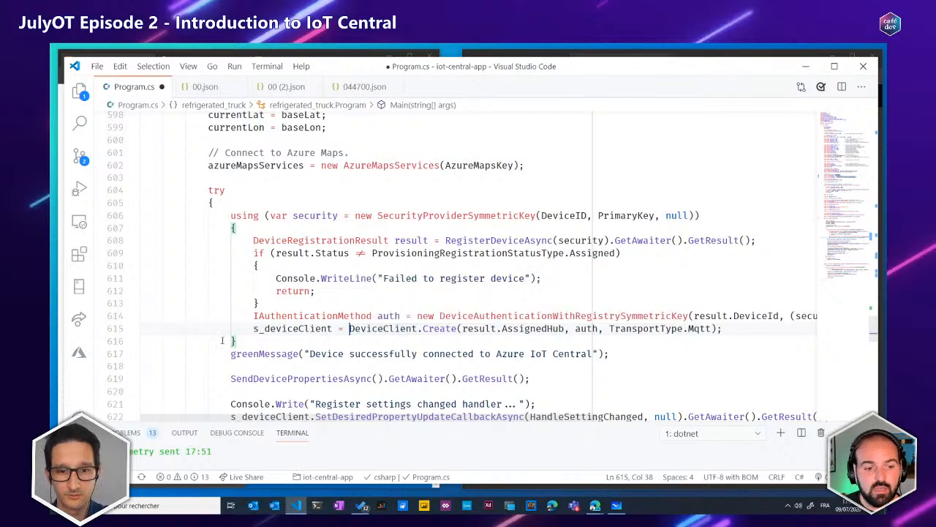
Look past the end of the registration block and highlight the SendDevicePropertiesAsync call in Main
drag(245, 342, 215, 341)
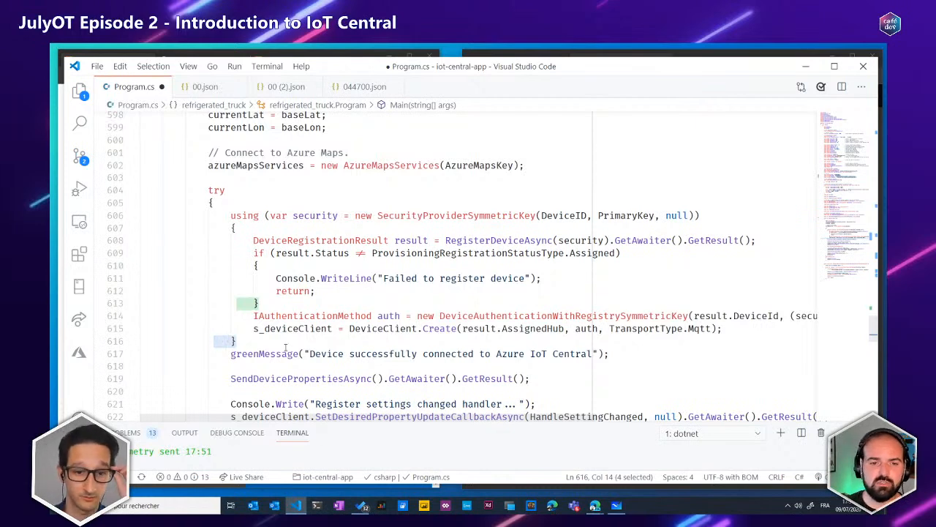
mouse_move(379, 329)
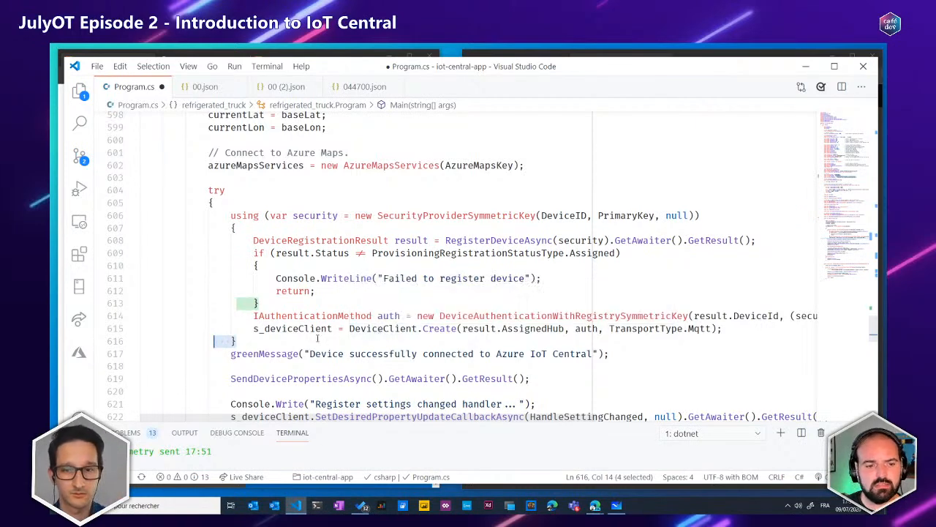
click(313, 340)
scroll(333, 340, down, 2)
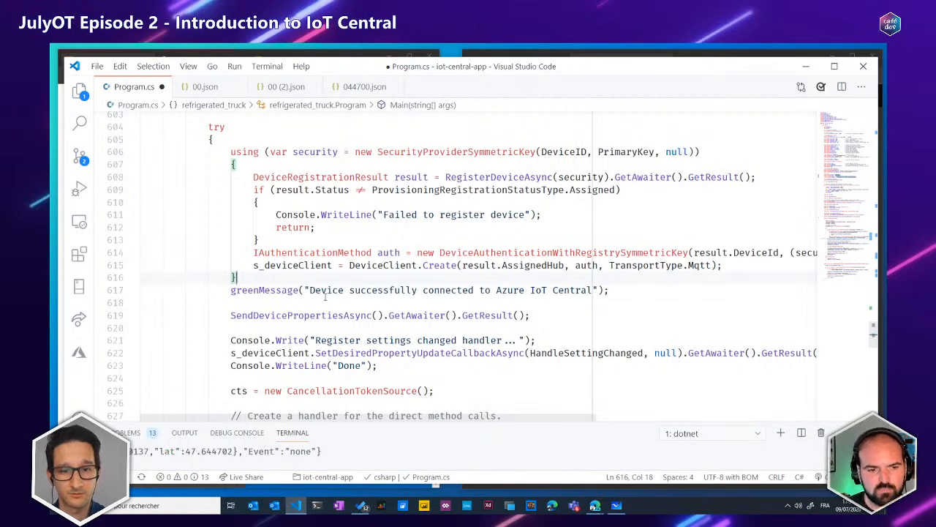
scroll(324, 309, down, 1)
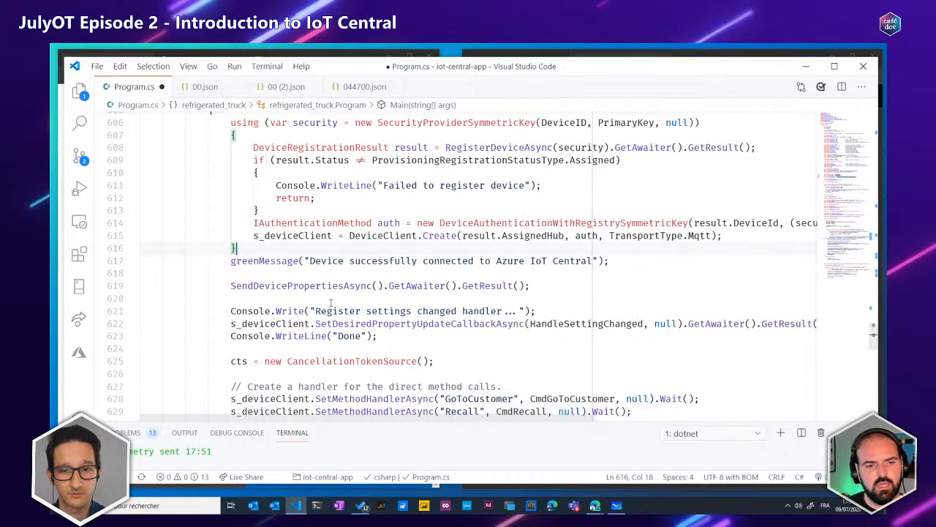
click(285, 285)
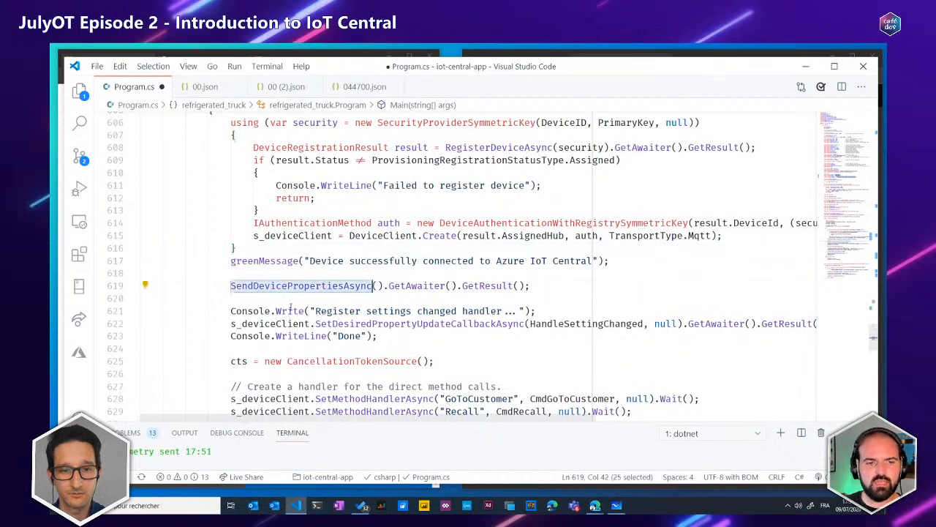
key(Down)
double_click(265, 286)
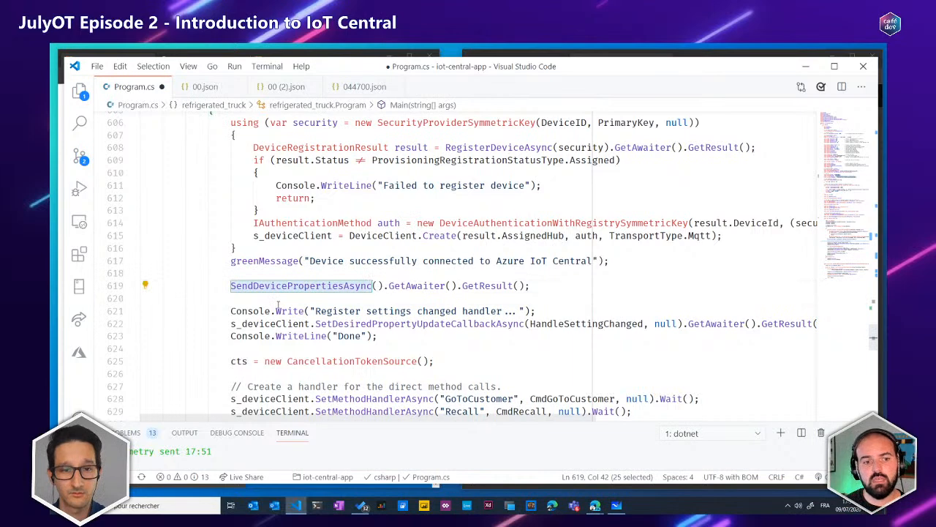
Highlight SetDesiredPropertyUpdateCallbackAsync in Main, and the block that creates the handlers for the direct method calls
double_click(327, 325)
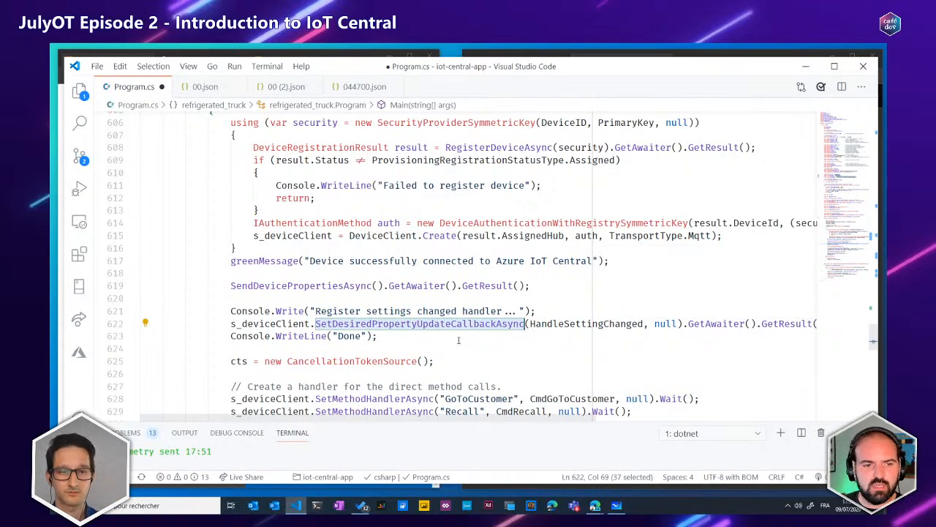
scroll(459, 340, down, 4)
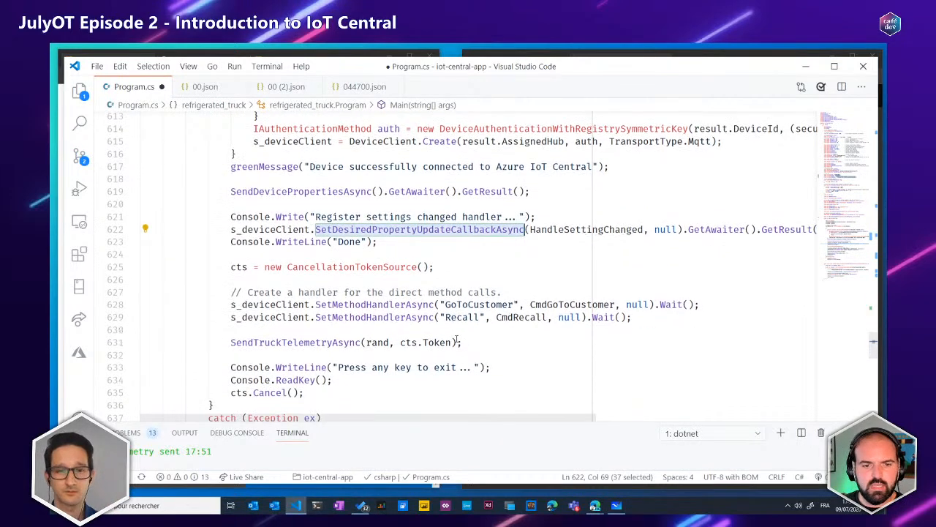
drag(229, 237, 232, 272)
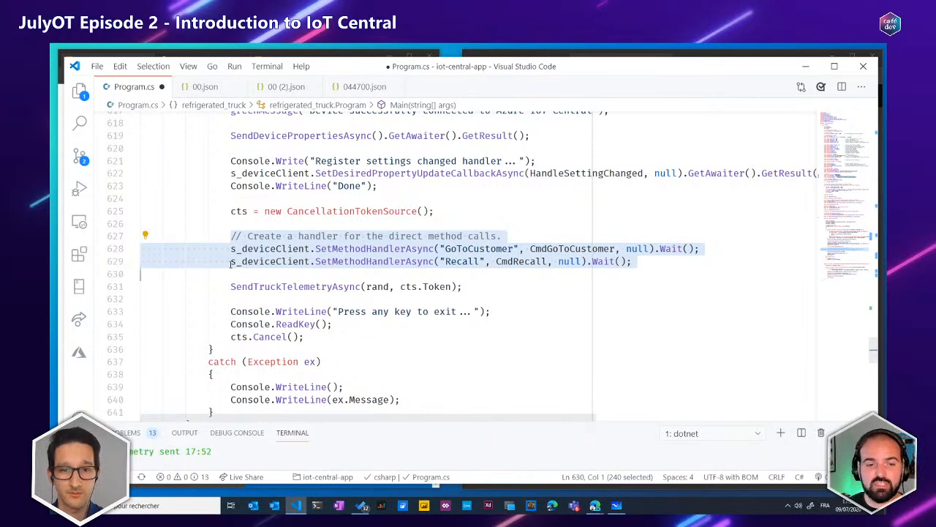
Switch to the RefrigeratedTruck-1 commands page in IoT Central and run Go to customer with the Customer ID already filled in
key(alt+Tab)
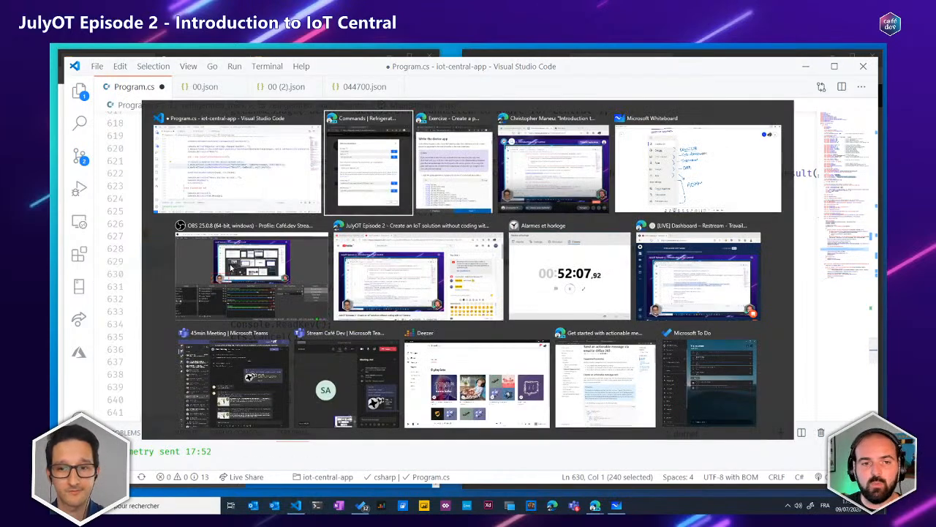
click(812, 136)
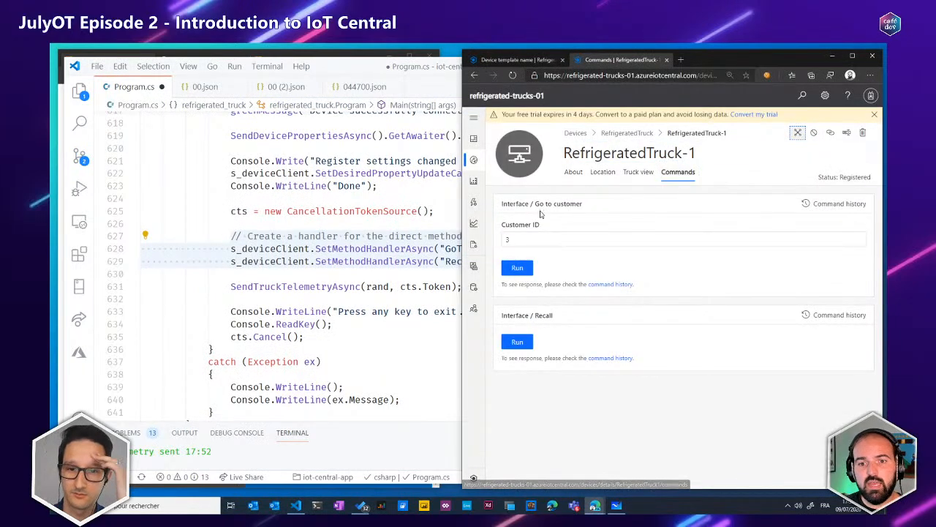
click(538, 240)
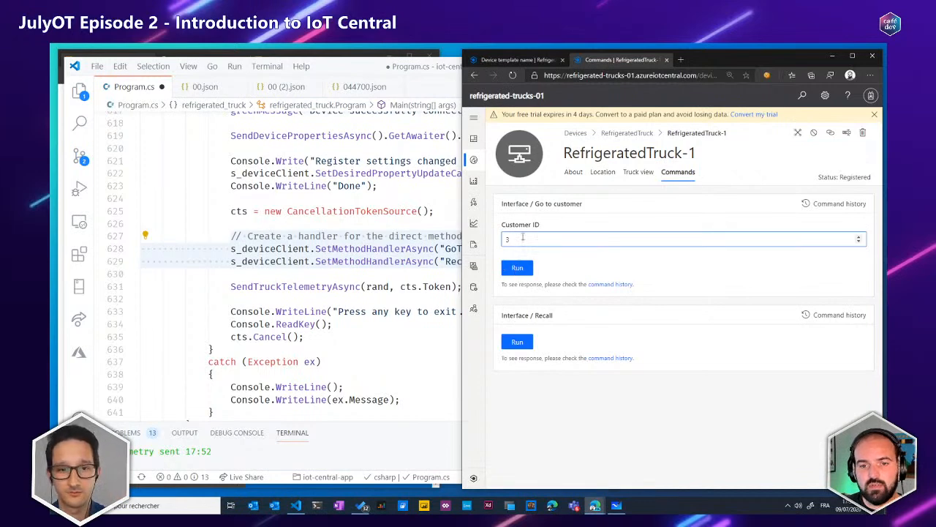
drag(537, 204, 578, 205)
click(525, 245)
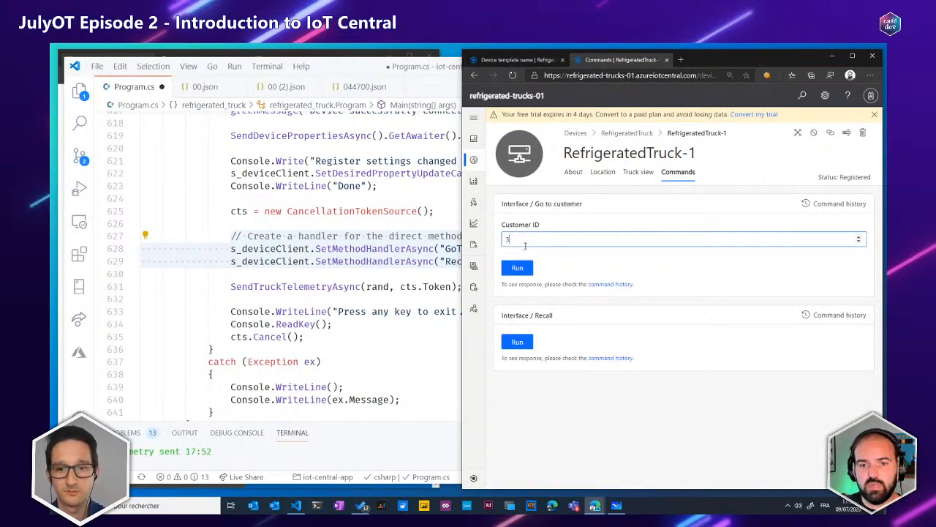
double_click(508, 240)
click(518, 269)
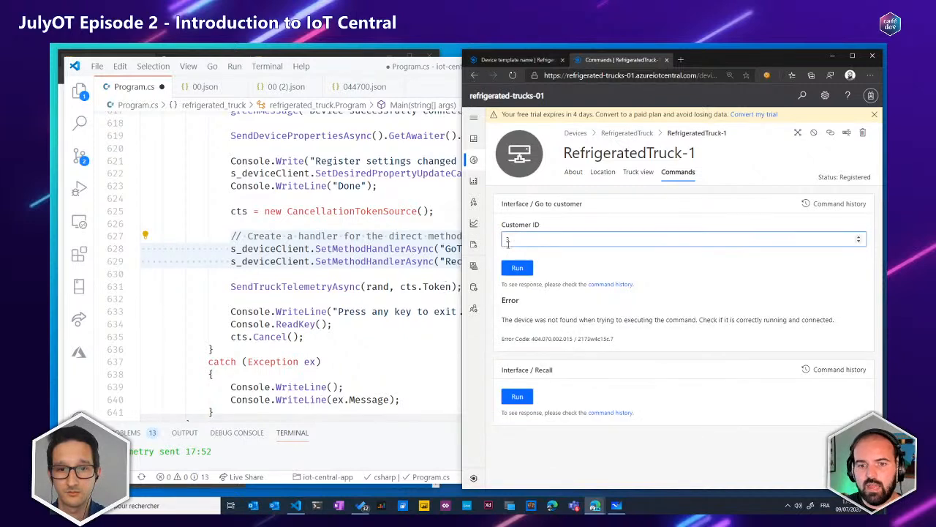
drag(502, 299, 535, 324)
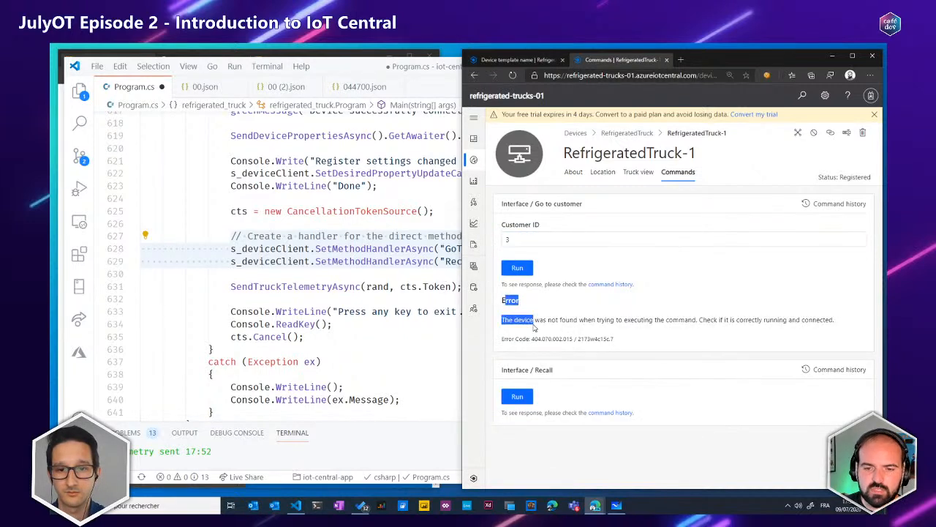
drag(628, 152, 713, 154)
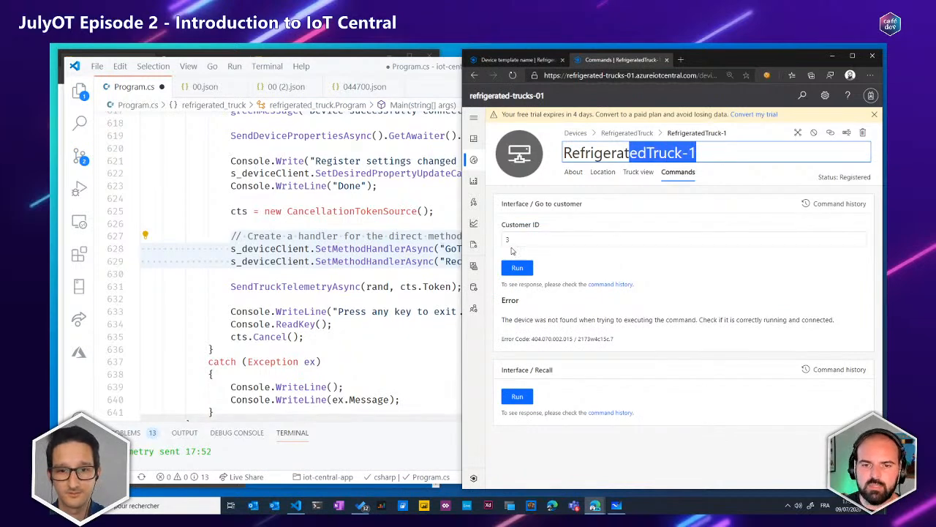
Return to Program.cs in Visual Studio Code and highlight CmdGoToCustomer and the two SetMethodHandlerAsync lines
click(422, 271)
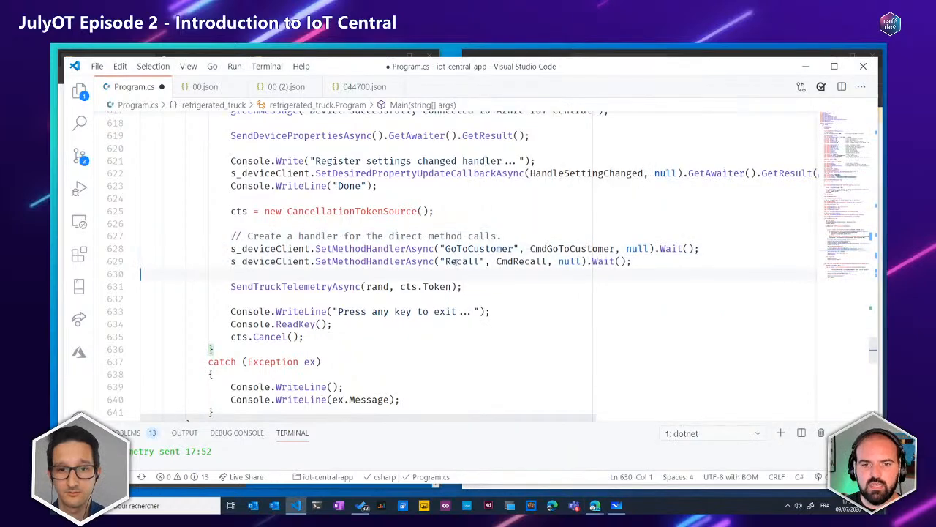
double_click(550, 249)
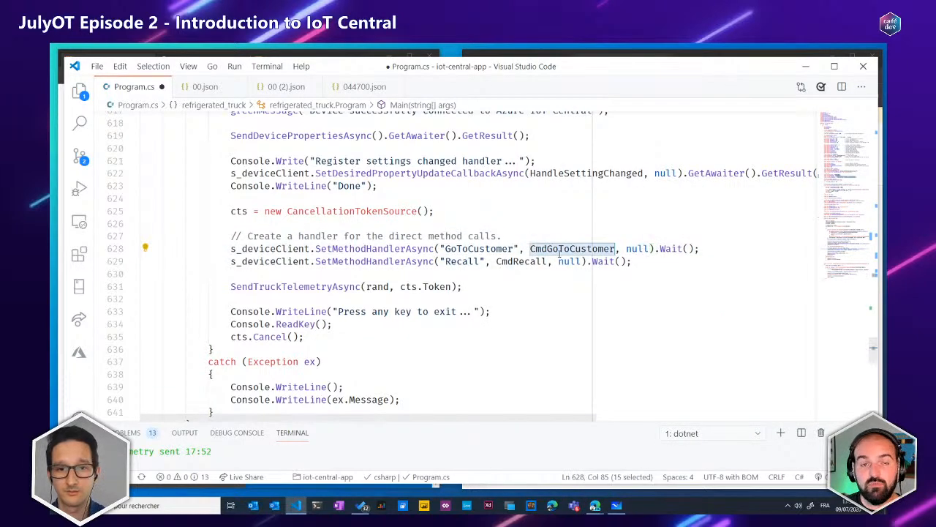
mouse_move(556, 251)
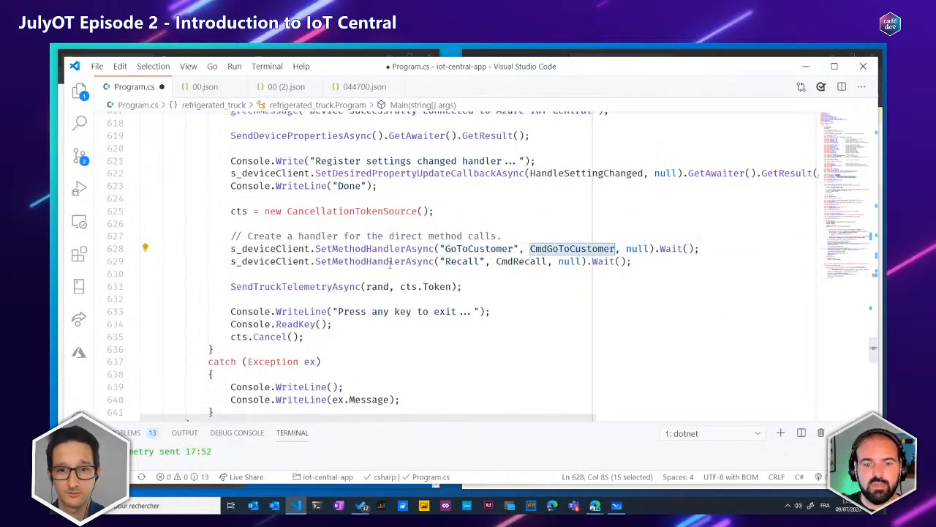
drag(216, 252, 233, 272)
scroll(248, 265, down, 1)
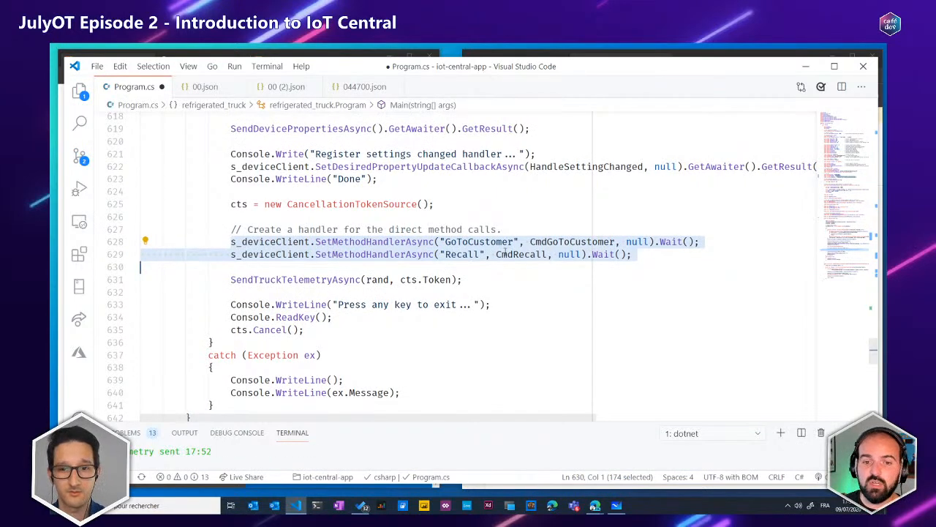
Go to the definition of CmdGoToCustomer and read through its payload parsing, state cases and method responses
click(577, 242)
key(F12)
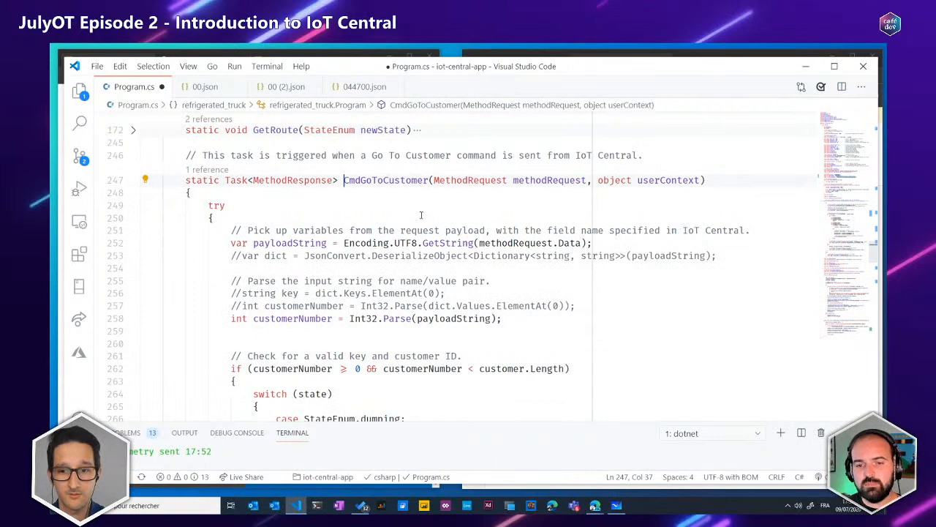
scroll(422, 209, down, 4)
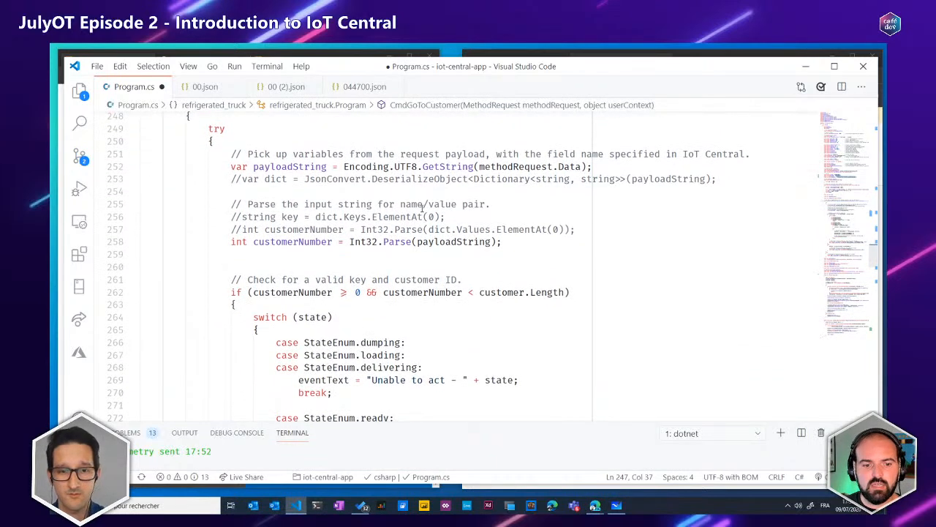
scroll(421, 210, down, 2)
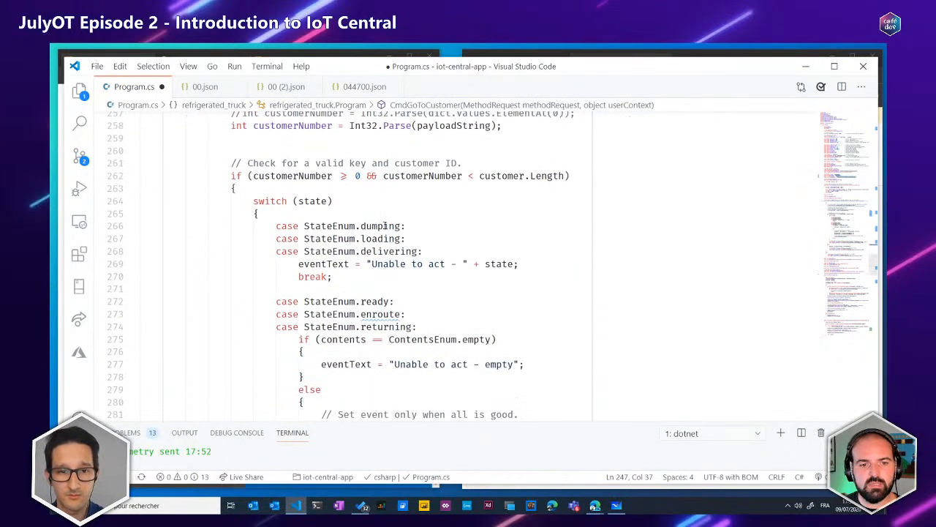
drag(386, 225, 389, 238)
scroll(388, 235, down, 6)
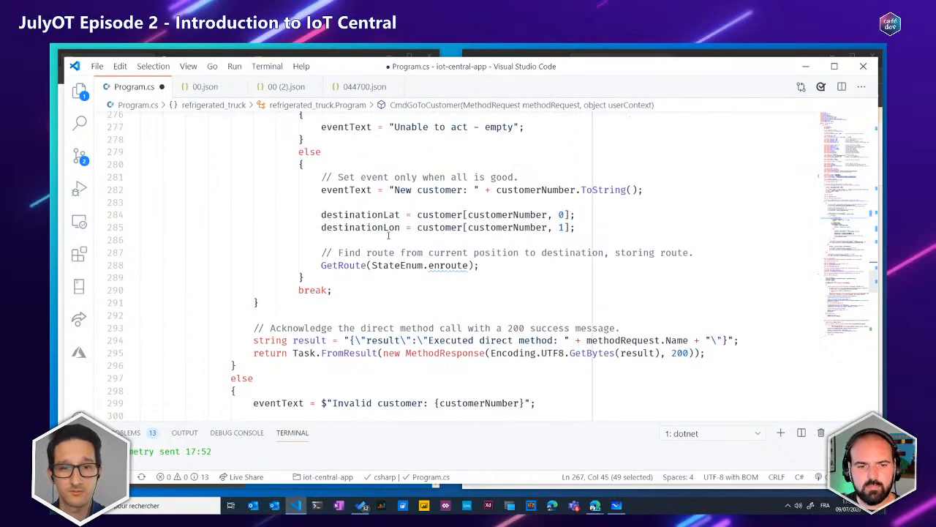
scroll(388, 235, down, 5)
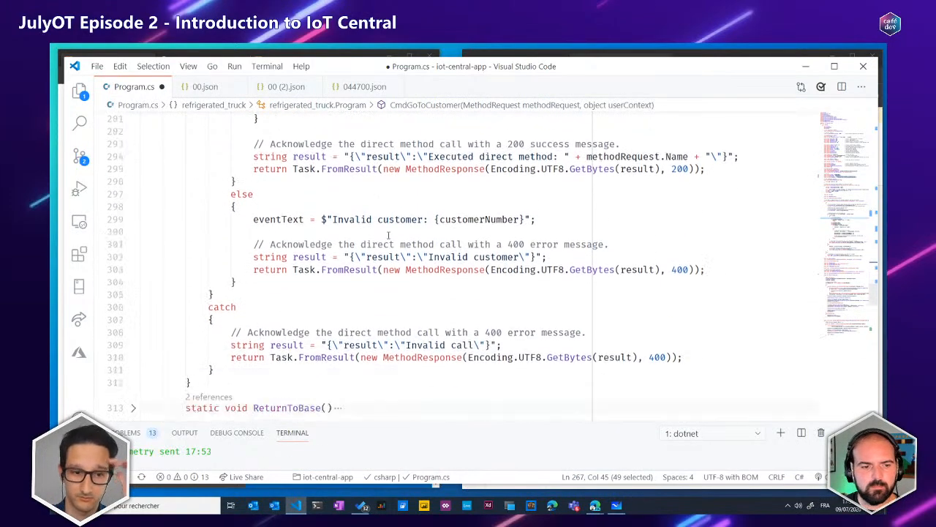
scroll(388, 235, down, 2)
scroll(388, 235, up, 10)
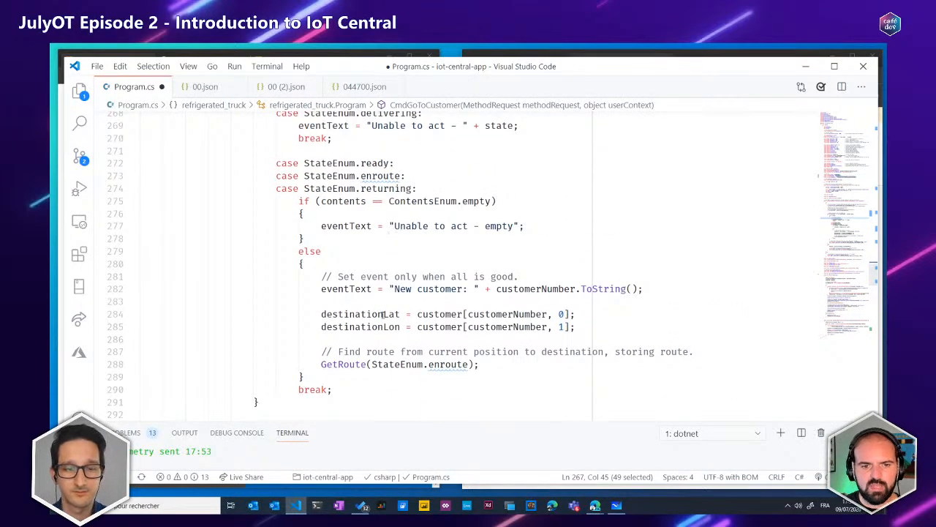
Highlight destinationLat in CmdGoToCustomer and review the branch that sets the new customer's destination
double_click(383, 314)
scroll(384, 313, up, 2)
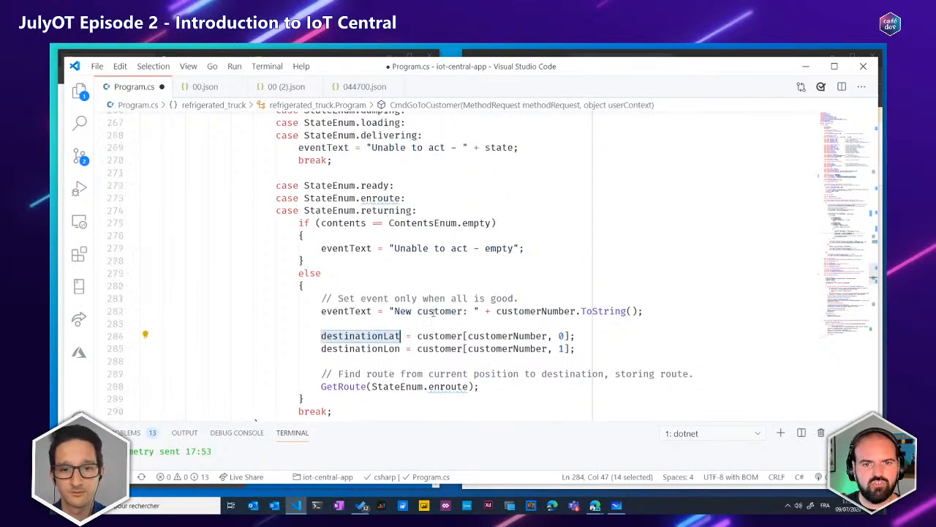
scroll(433, 312, down, 3)
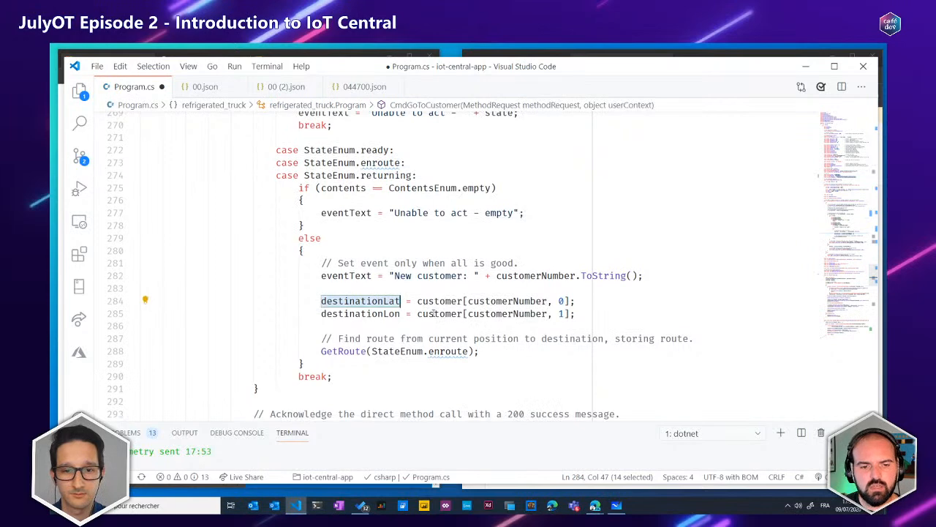
Go to the definition of GetRoute, unfold its body and highlight azureMapsServices in the route directions call
click(333, 351)
key(F12)
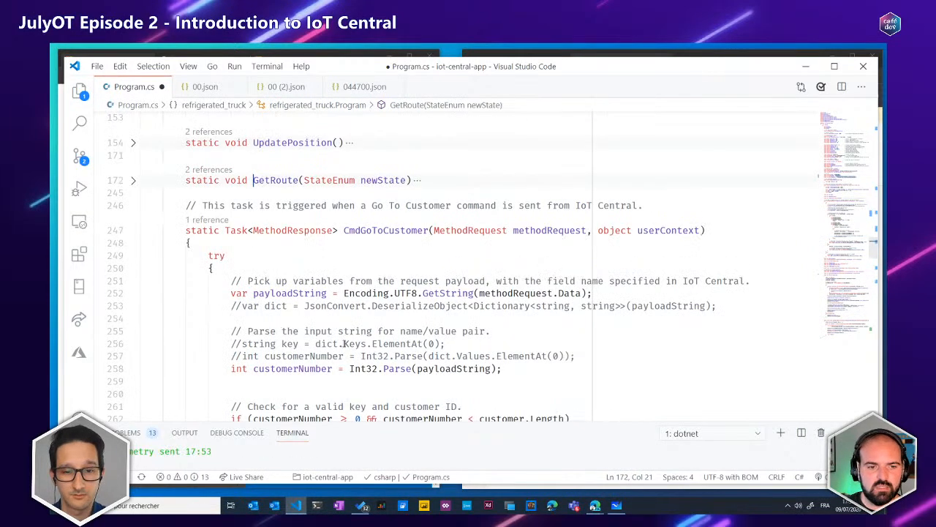
click(134, 182)
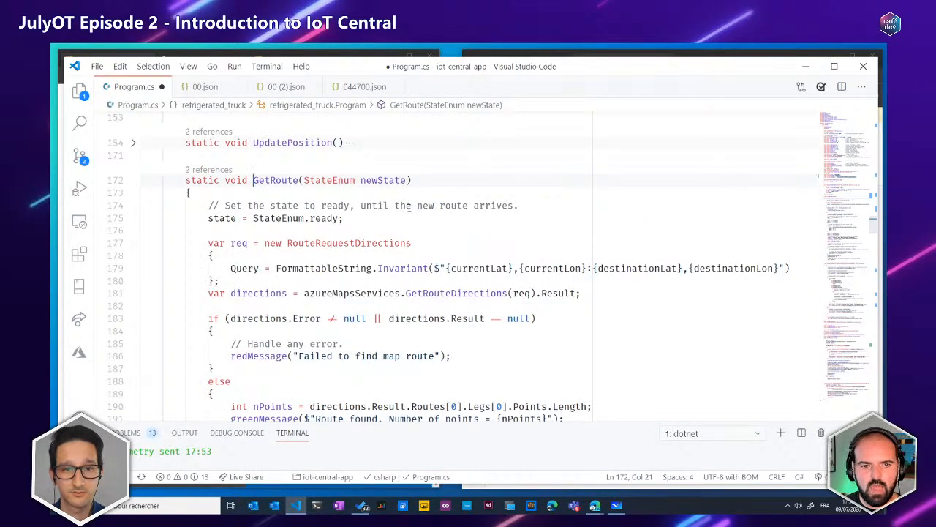
double_click(350, 293)
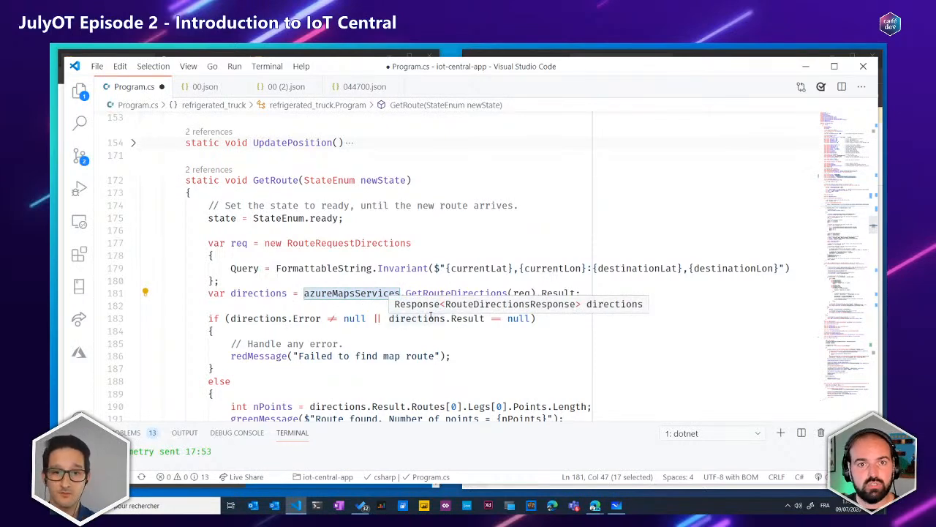
Fold the GetRoute and CmdGoToCustomer methods and highlight the ReturnToBase method name
click(133, 182)
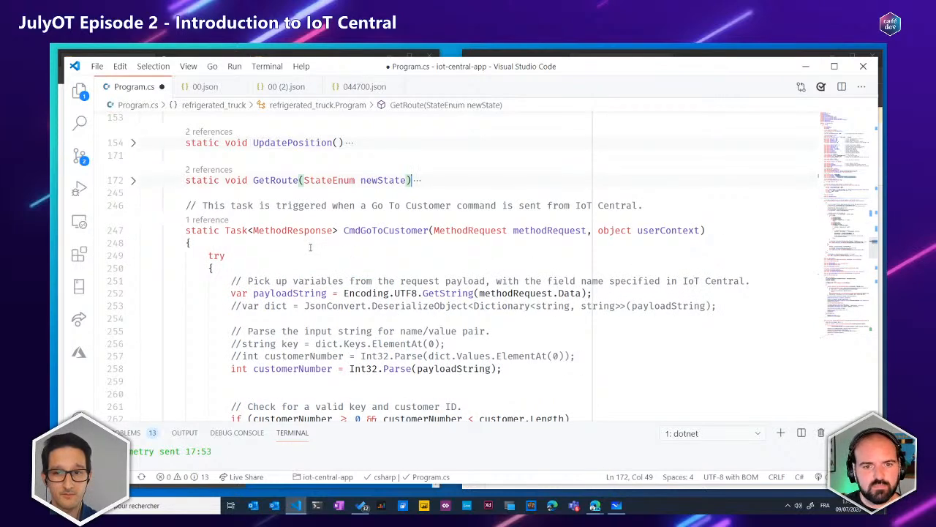
click(133, 231)
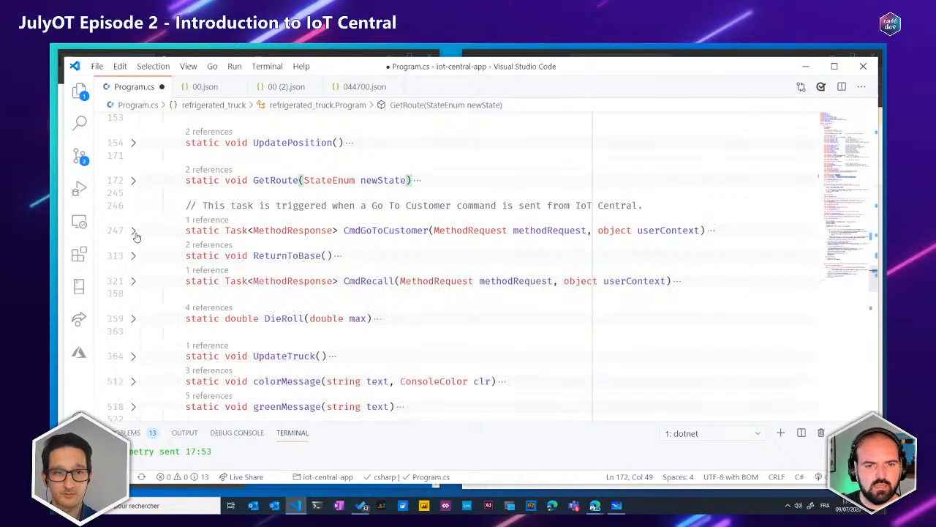
double_click(320, 255)
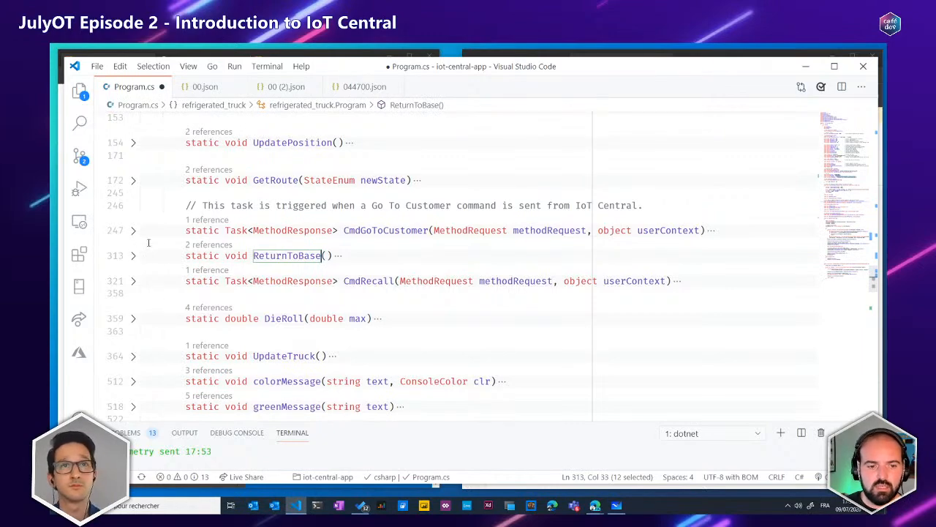
Return to the direct method handlers in Main and highlight the SendTruckTelemetryAsync call below them
scroll(161, 241, down, 15)
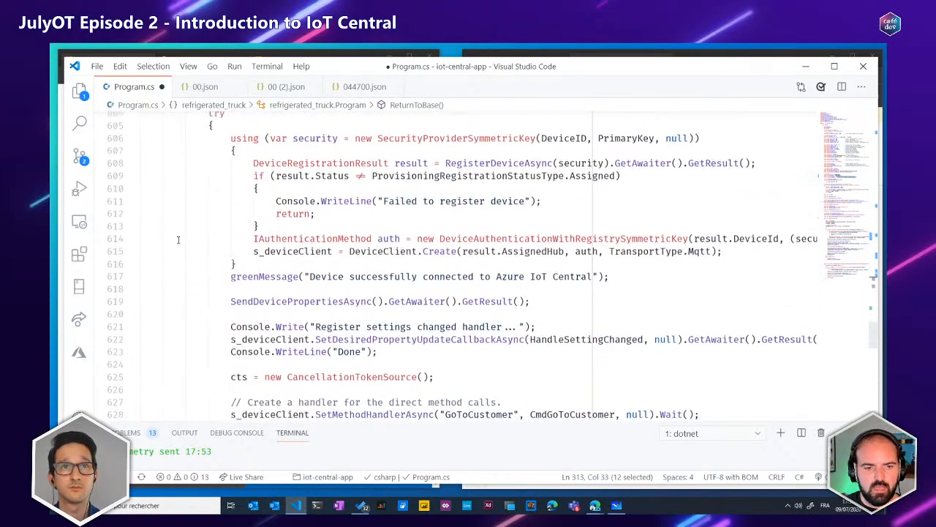
scroll(178, 239, down, 6)
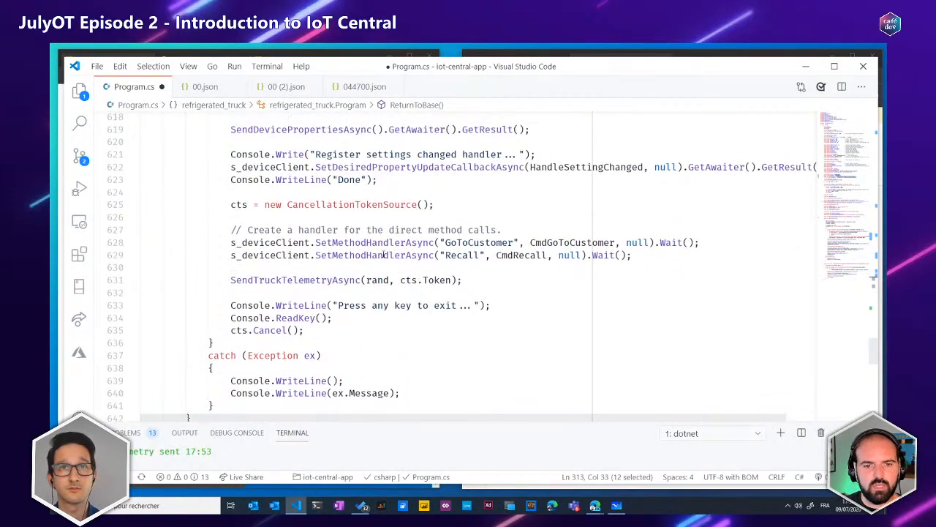
drag(302, 216, 304, 268)
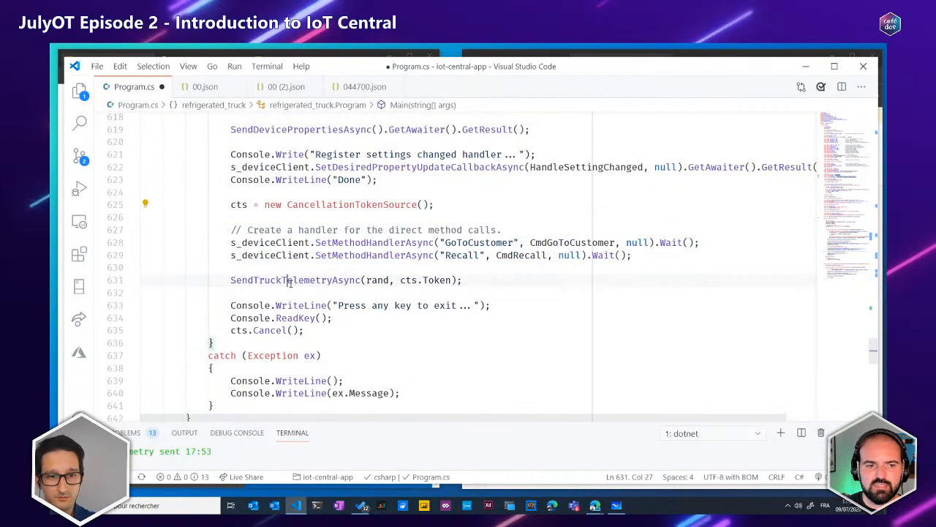
double_click(290, 279)
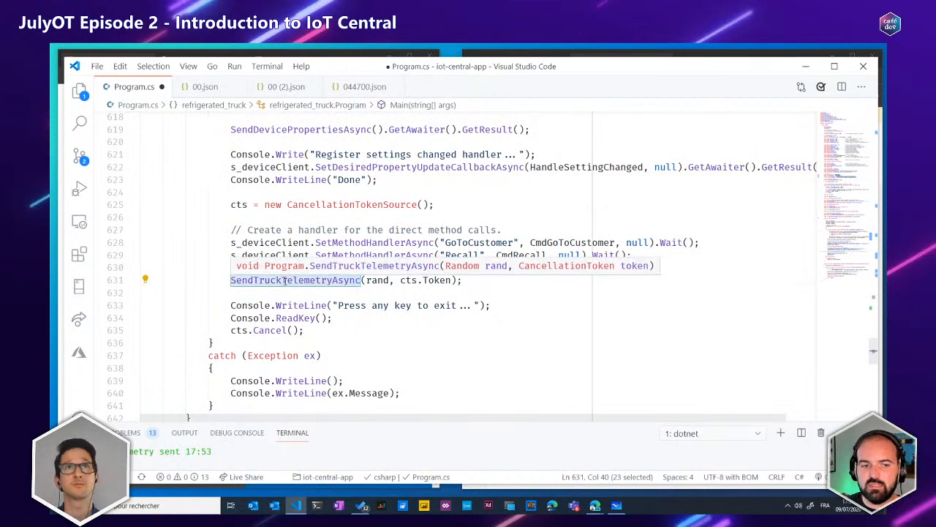
Go to the definition of SendTruckTelemetryAsync and unfold its body to examine how the telemetry JSON message is created
click(282, 280)
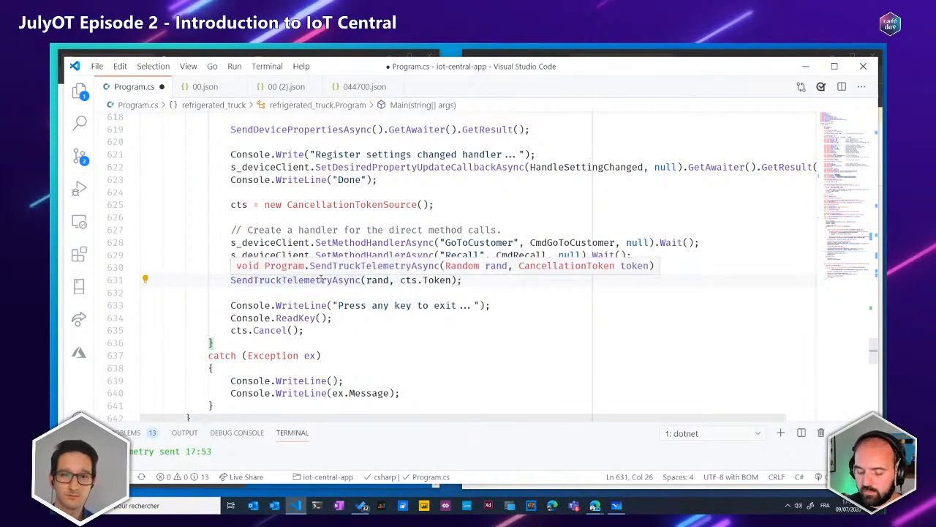
key(F12)
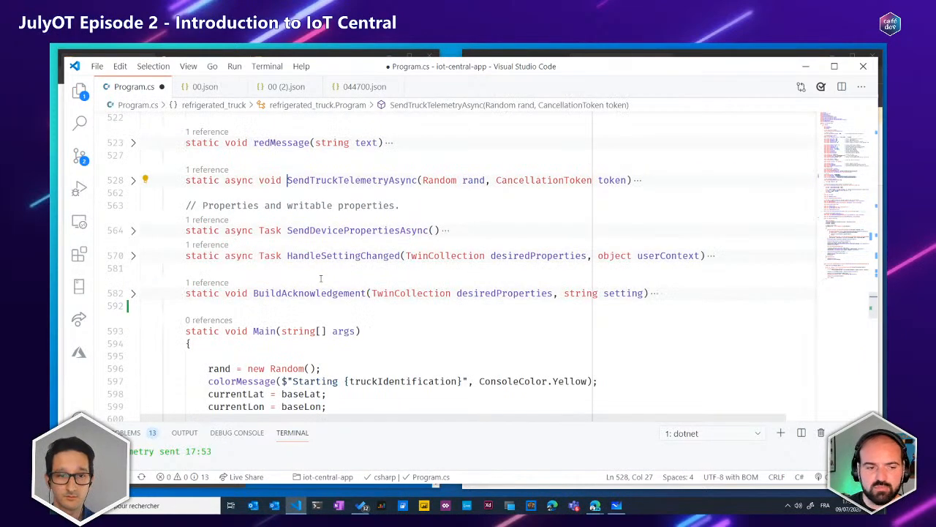
click(133, 180)
scroll(375, 255, down, 1)
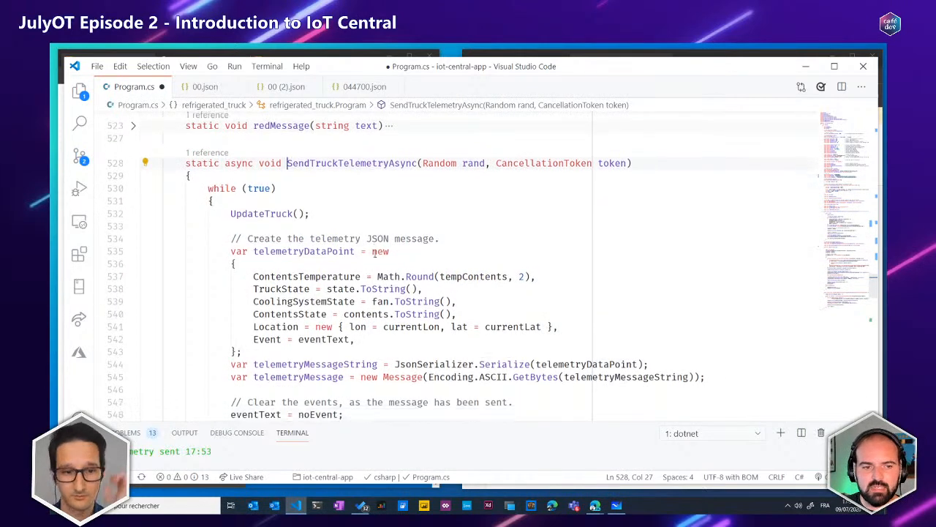
Highlight the code in SendTruckTelemetryAsync that builds telemetryDataPoint and serializes it into telemetryMessage
drag(231, 220, 286, 329)
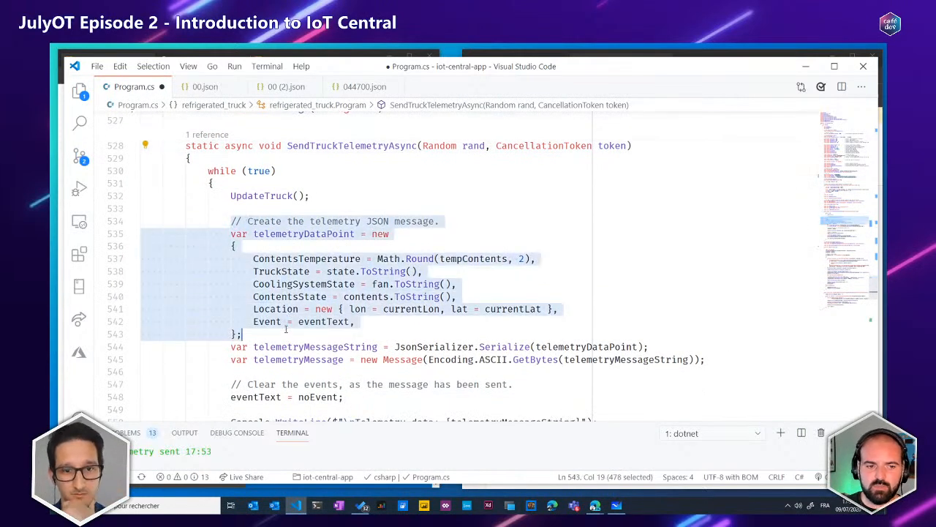
drag(718, 362, 357, 347)
scroll(358, 344, down, 2)
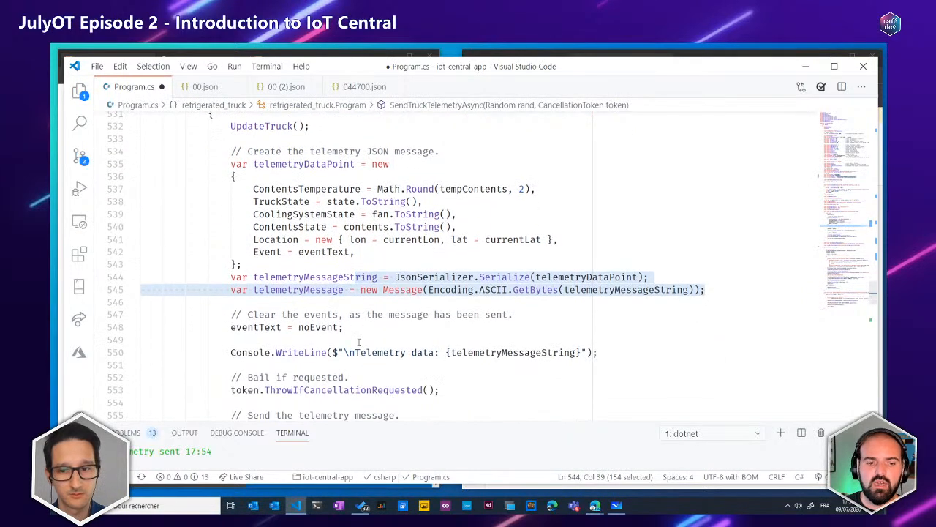
scroll(359, 342, up, 2)
drag(220, 226, 711, 374)
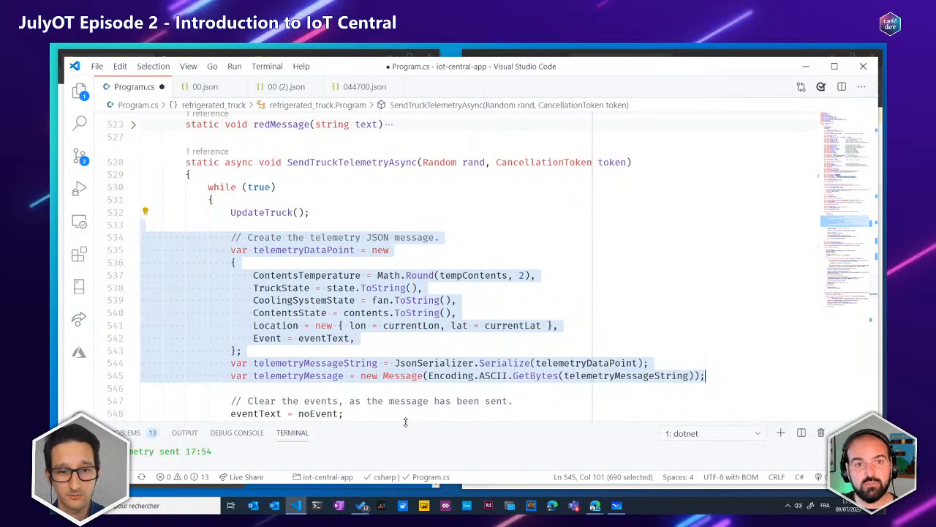
Enlarge the terminal area to about half the window height and examine the telemetry messages sent by the truck
drag(405, 423, 411, 266)
scroll(319, 329, up, 10)
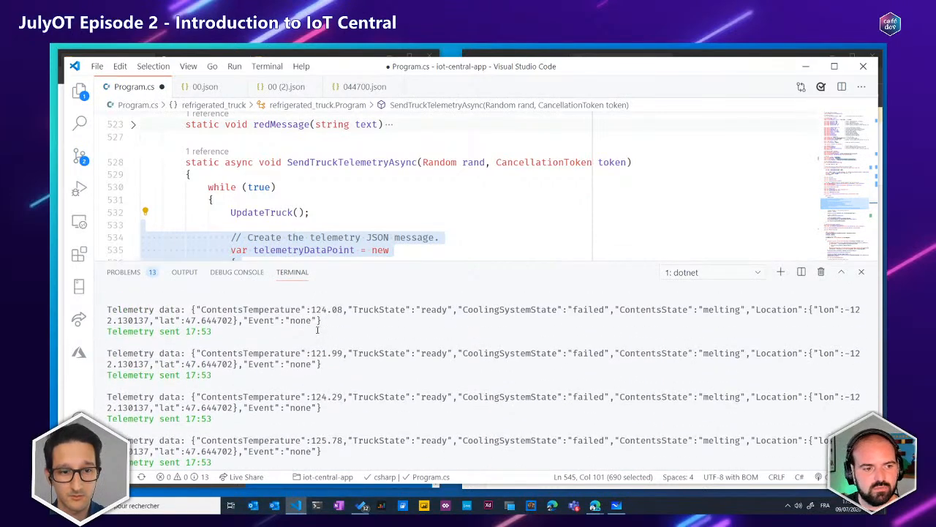
scroll(329, 323, down, 10)
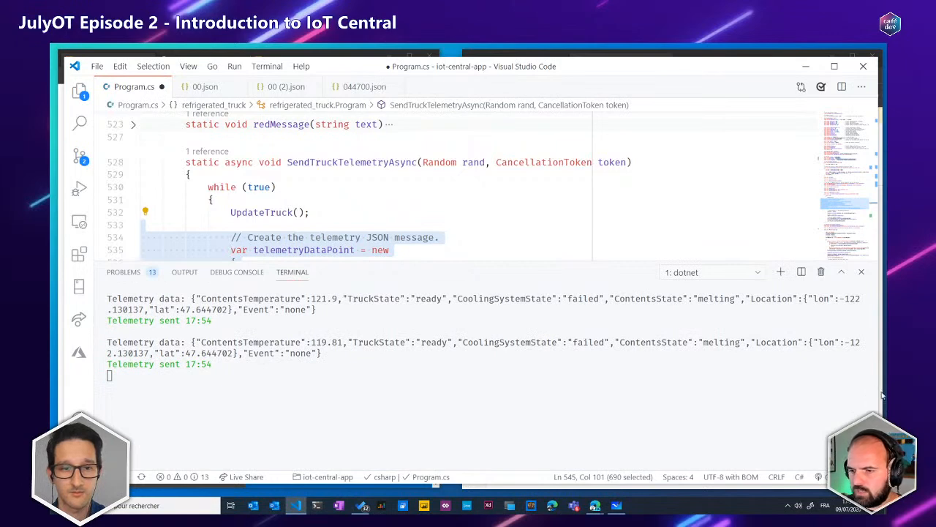
Narrow the code editor window to reveal IoT Central beside it, and open device 1m8sgfm9e7g from the RefrigeratedTruck list
drag(877, 392, 446, 385)
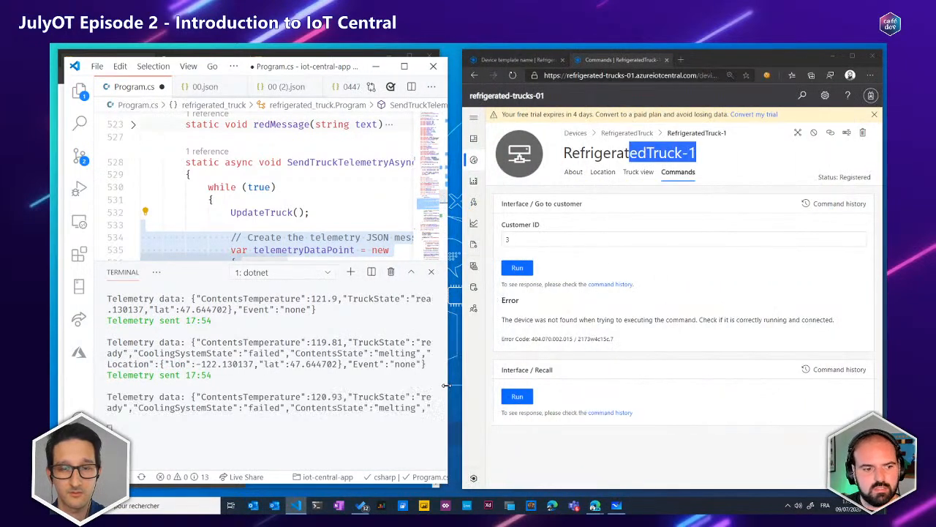
click(627, 134)
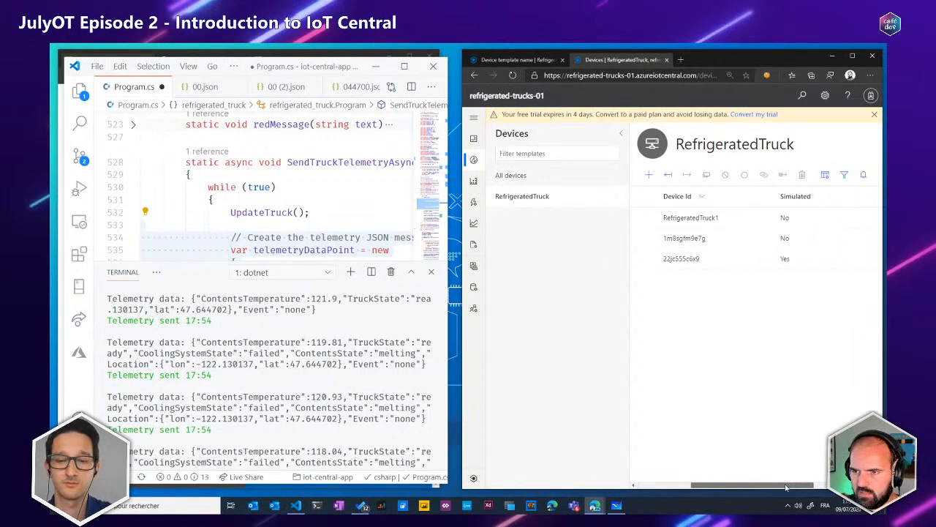
click(677, 239)
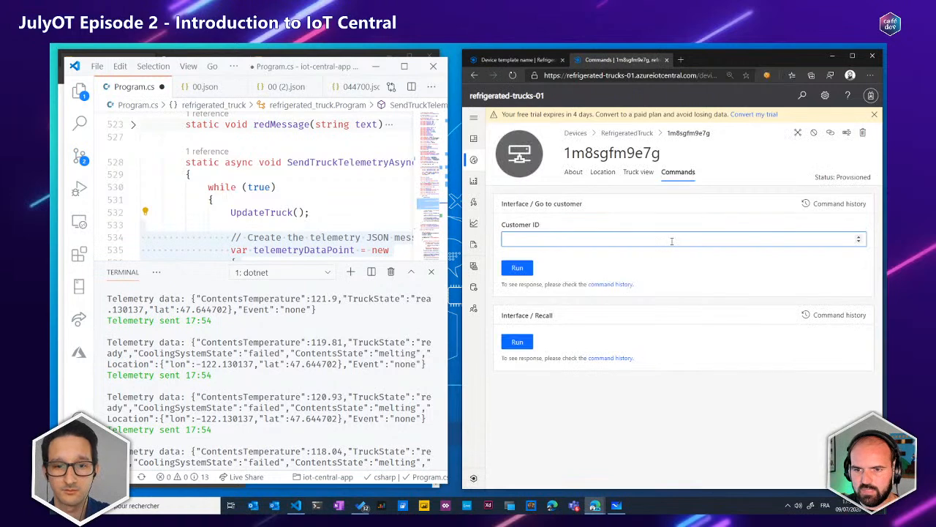
scroll(349, 344, down, 1)
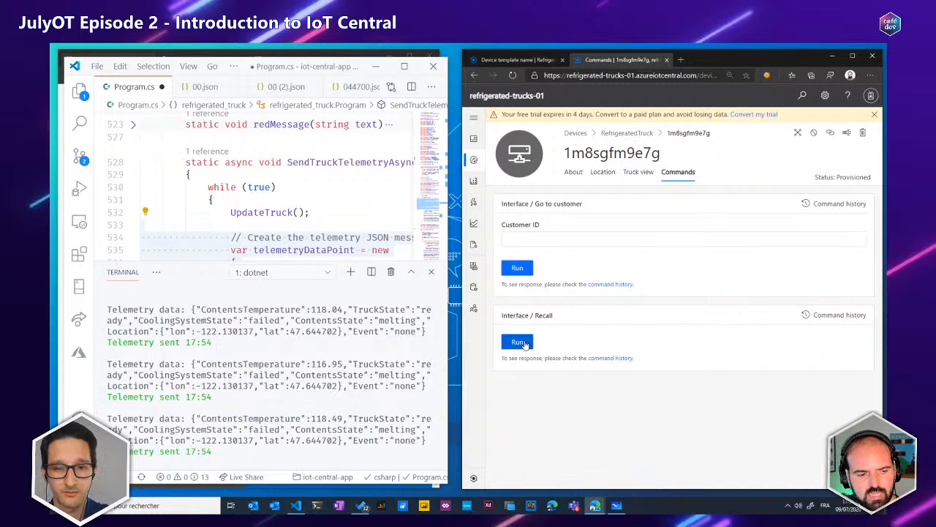
Run the Recall command on the truck, then run Go to customer with customer ID 4
click(521, 343)
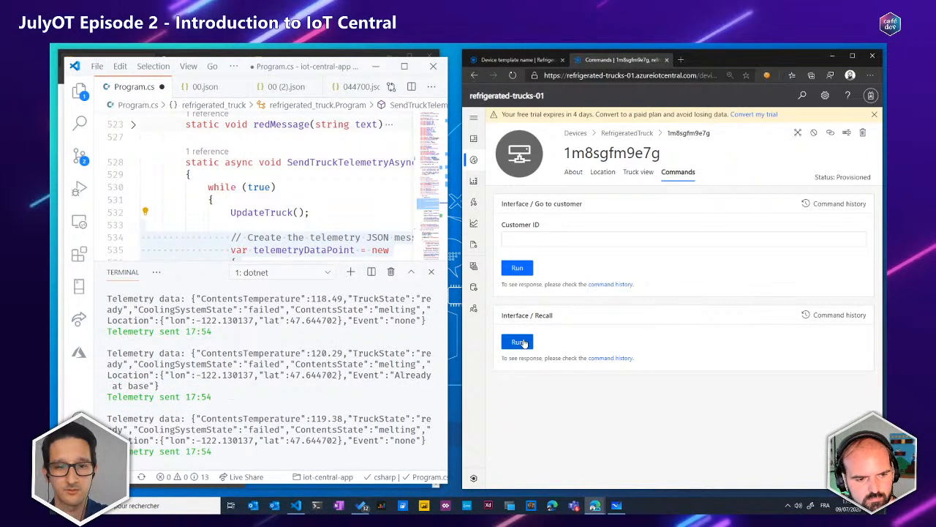
click(520, 343)
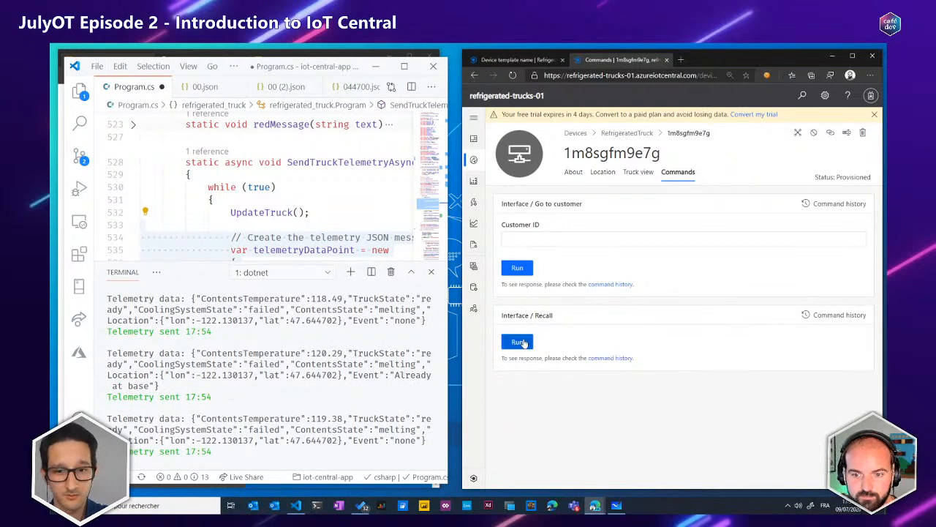
click(511, 235)
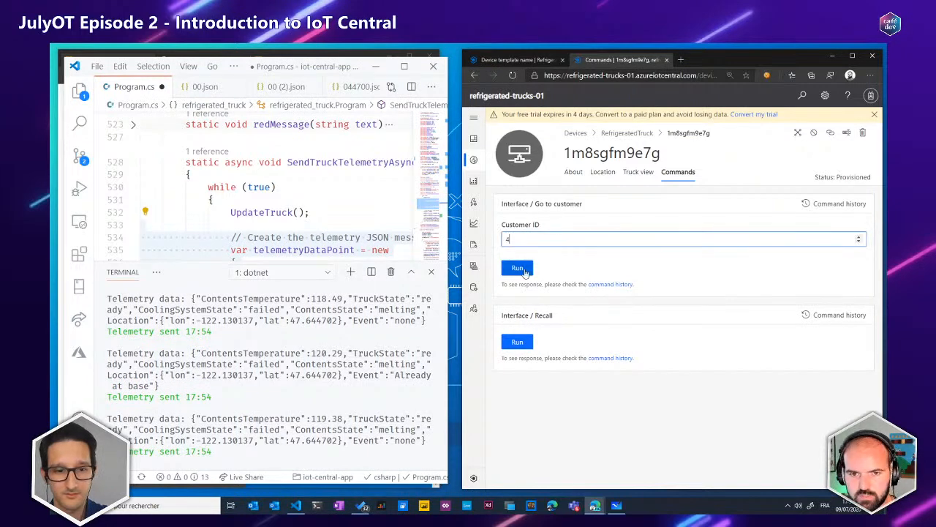
click(523, 271)
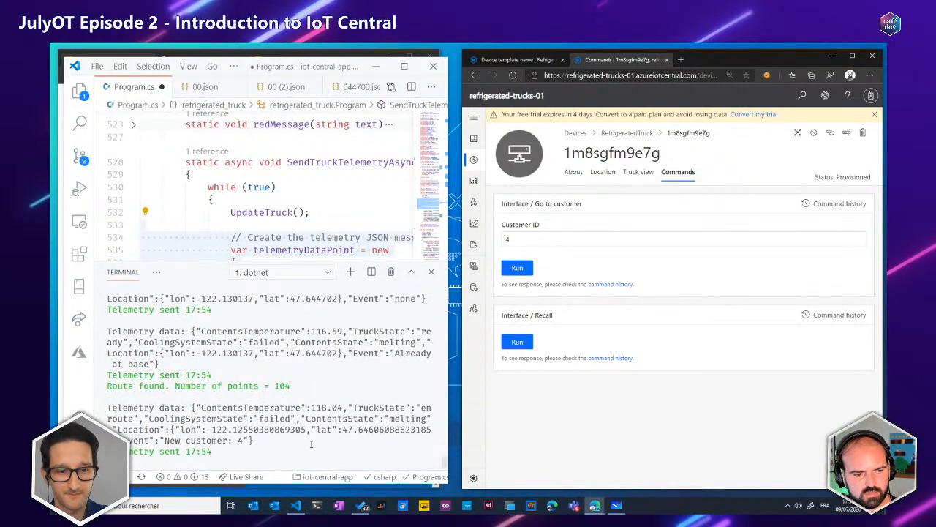
Highlight the recall event, the new customer event and the route found message in the terminal output
drag(395, 352, 150, 364)
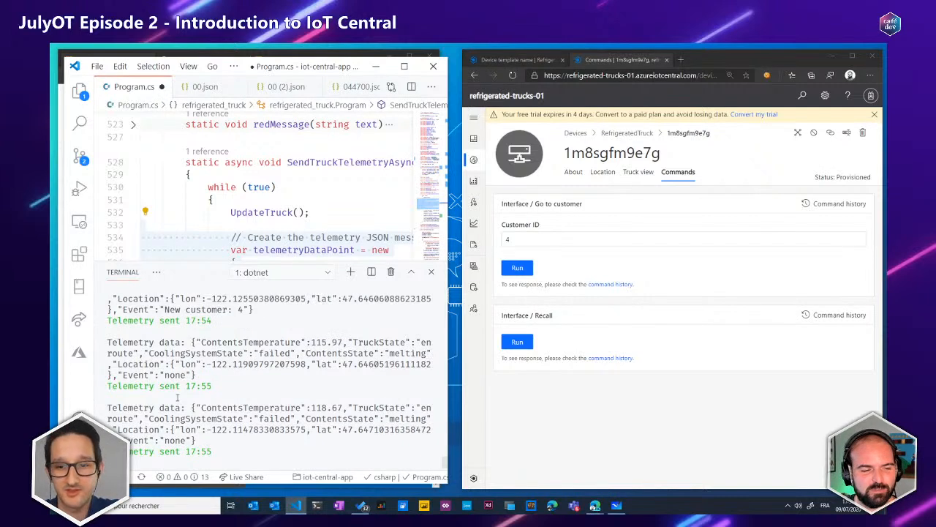
scroll(182, 331, up, 1)
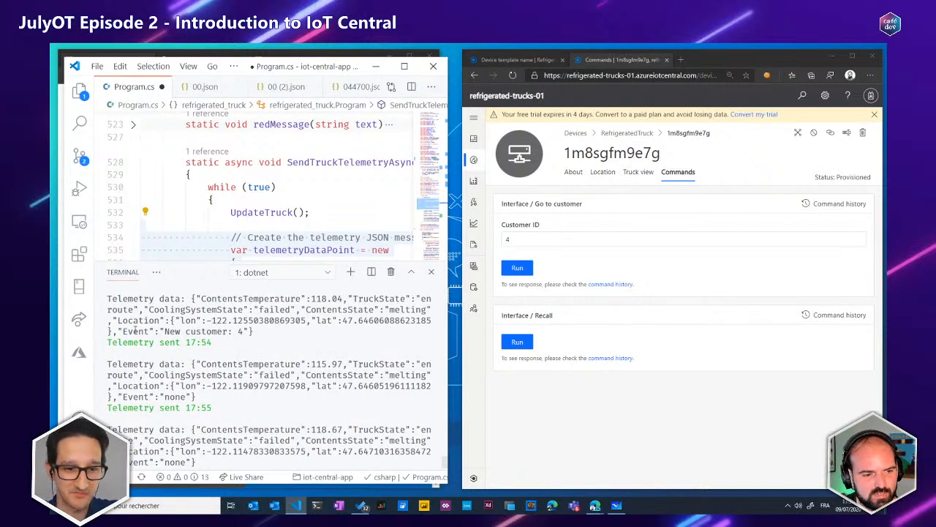
drag(135, 330, 250, 331)
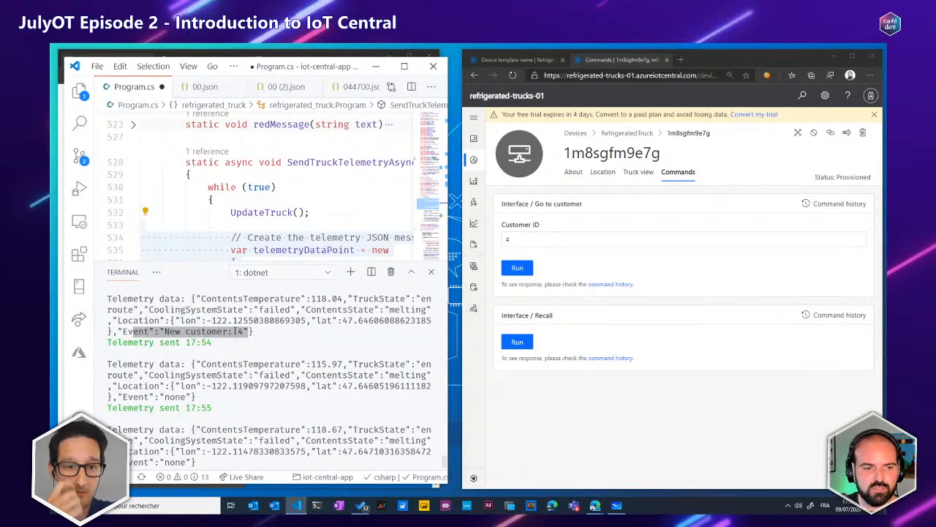
scroll(244, 331, up, 4)
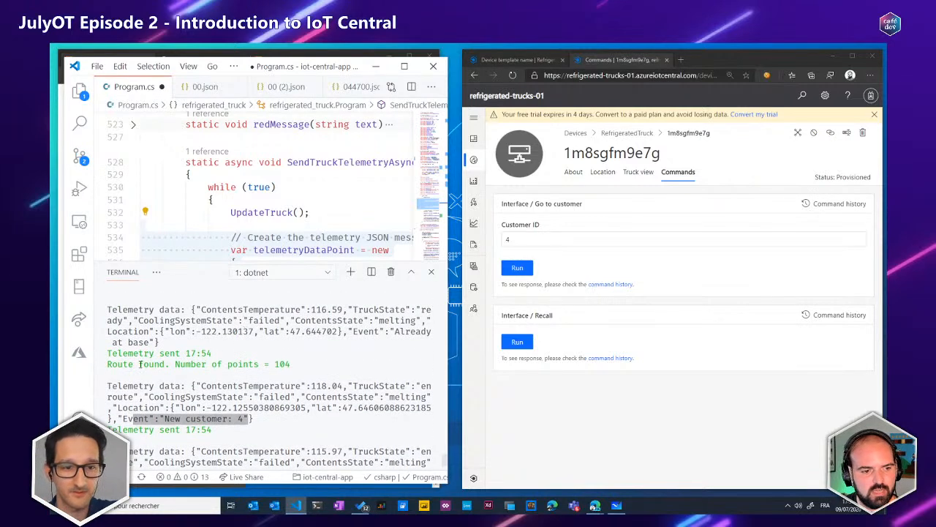
drag(108, 363, 292, 364)
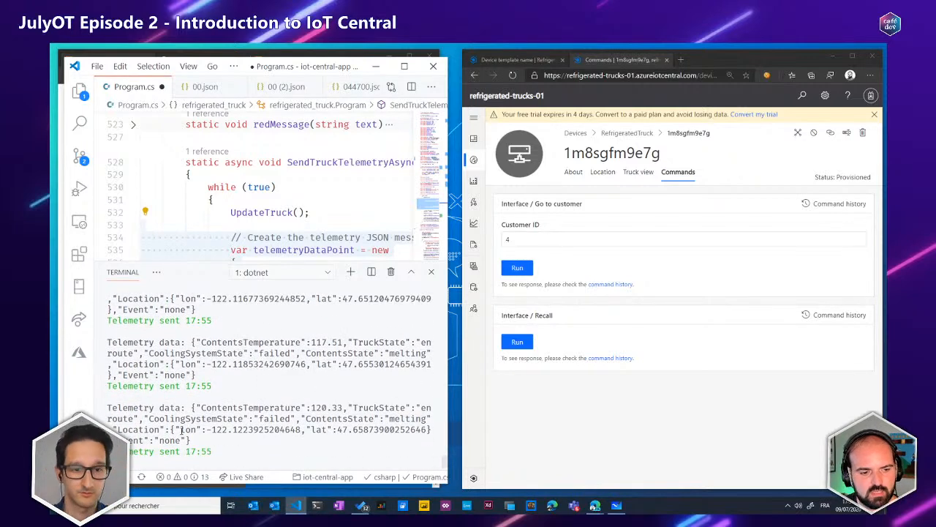
Highlight the changing longitude digits in successive telemetry messages to compare the truck's positions
drag(252, 429, 301, 430)
drag(286, 364, 306, 364)
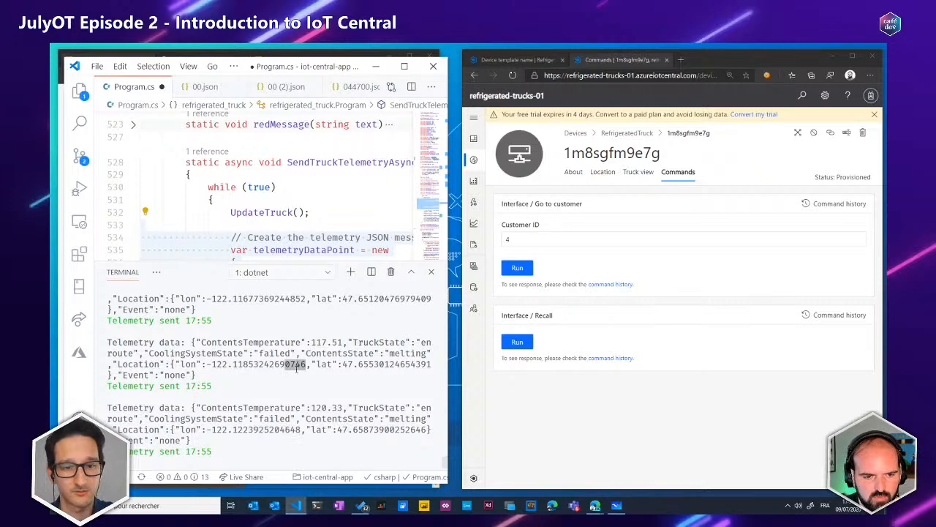
drag(284, 429, 304, 430)
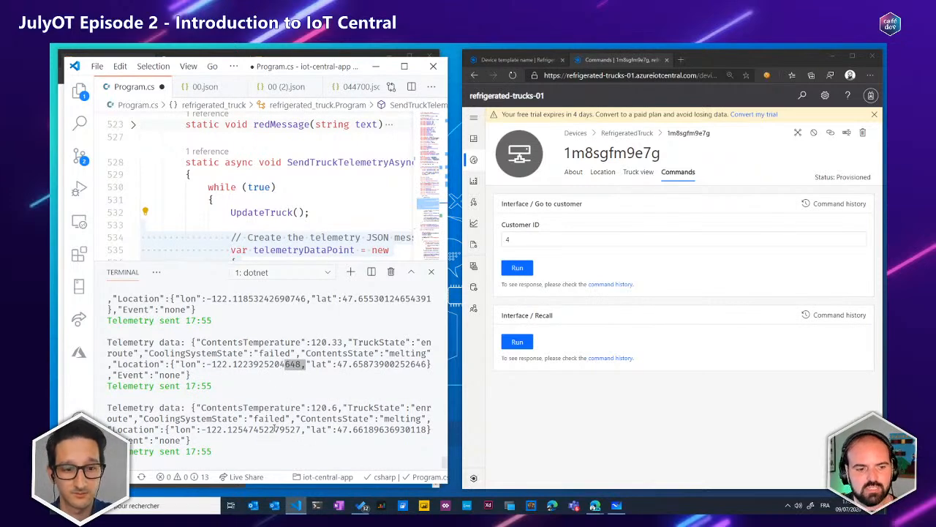
Look through the device's Location and About pages, then show its Truck view and zoom out the Location map
click(605, 175)
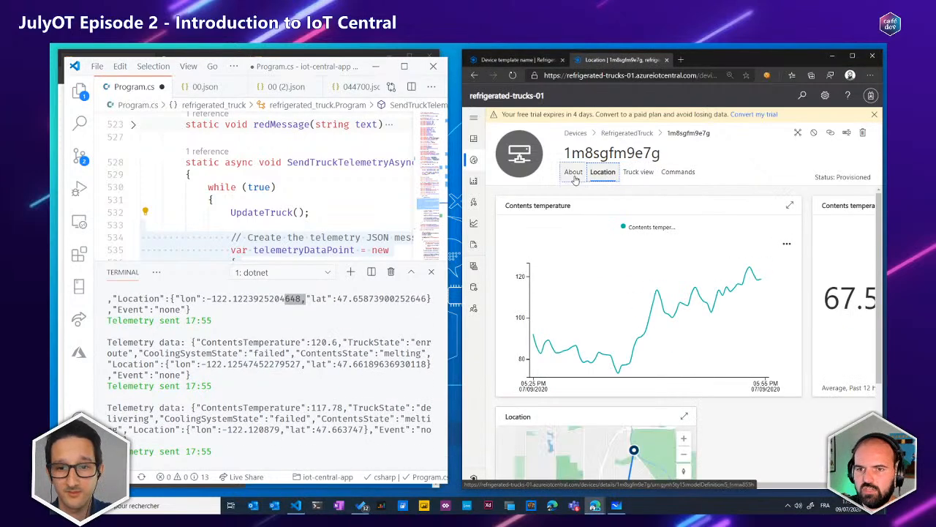
click(574, 174)
click(638, 173)
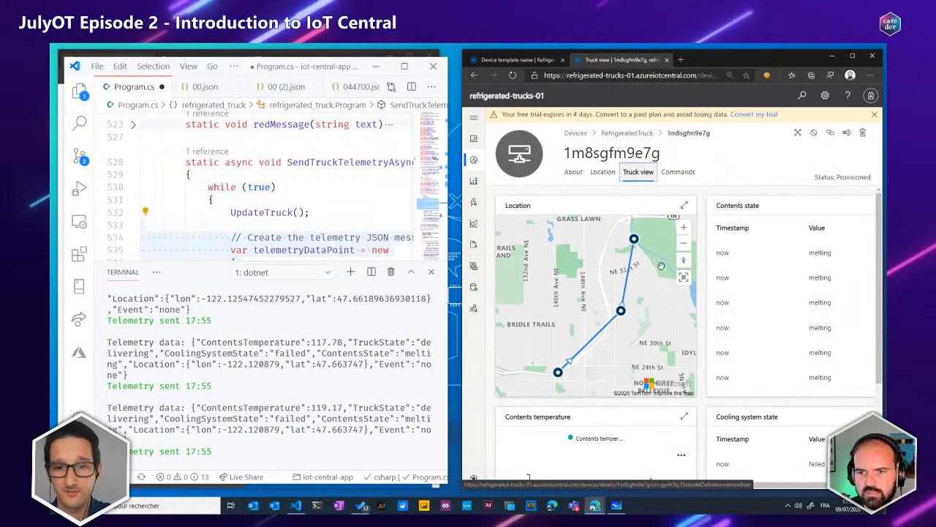
click(684, 242)
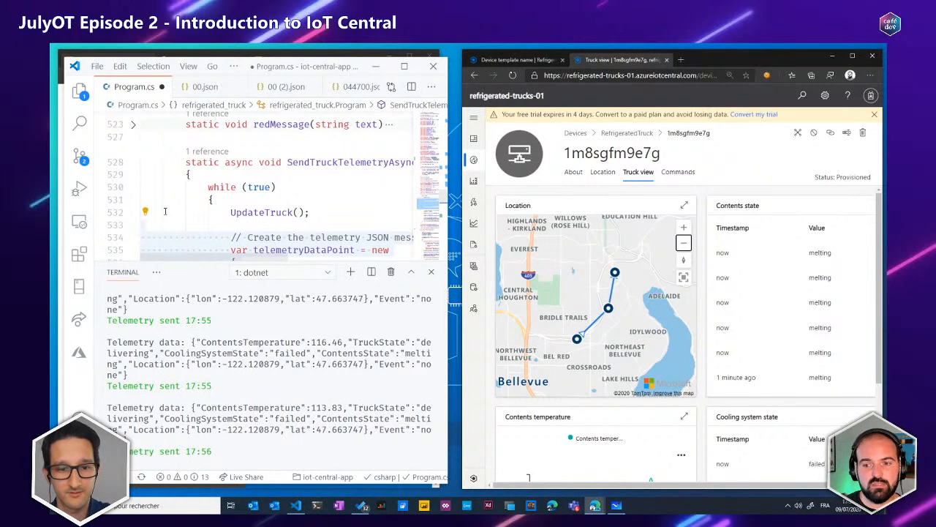
Switch to the Microsoft Learn browser window and advance past the device app unit to Test your IoT Central device
key(alt+Tab)
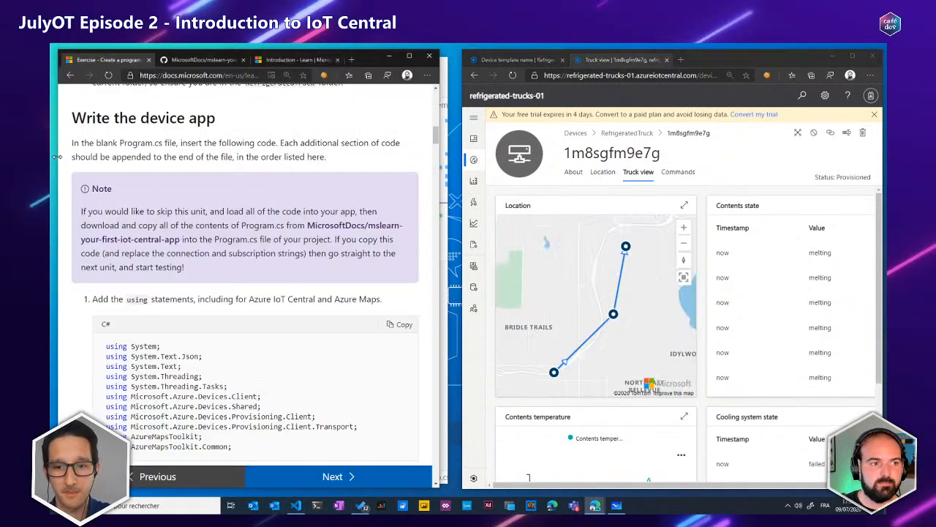
scroll(176, 172, down, 8)
drag(434, 172, 435, 477)
click(333, 476)
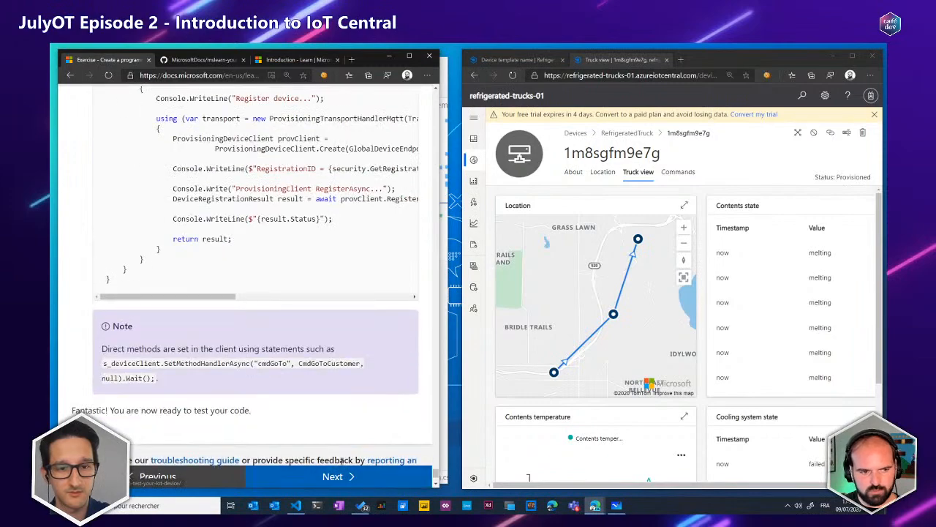
Review the connection, telemetry and data checks in the testing unit, then advance to the unit that continues the testing
scroll(313, 229, down, 3)
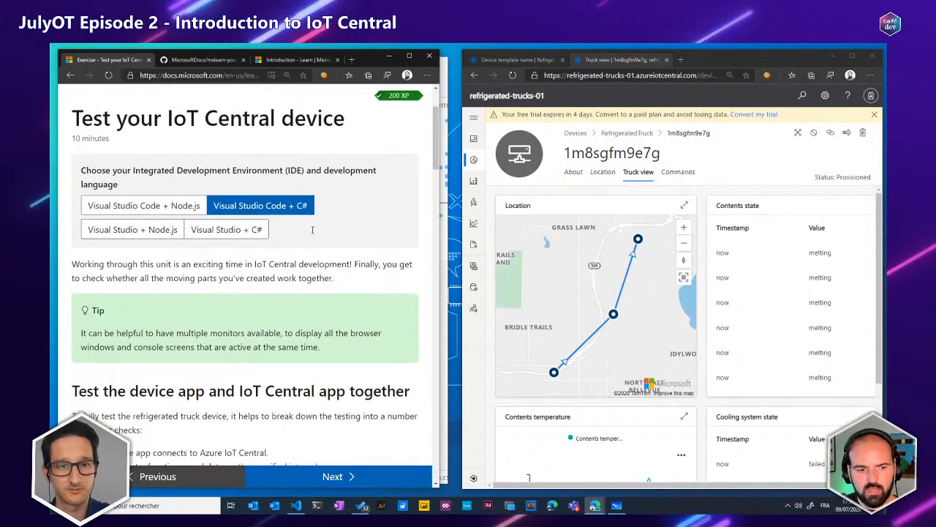
scroll(313, 230, down, 5)
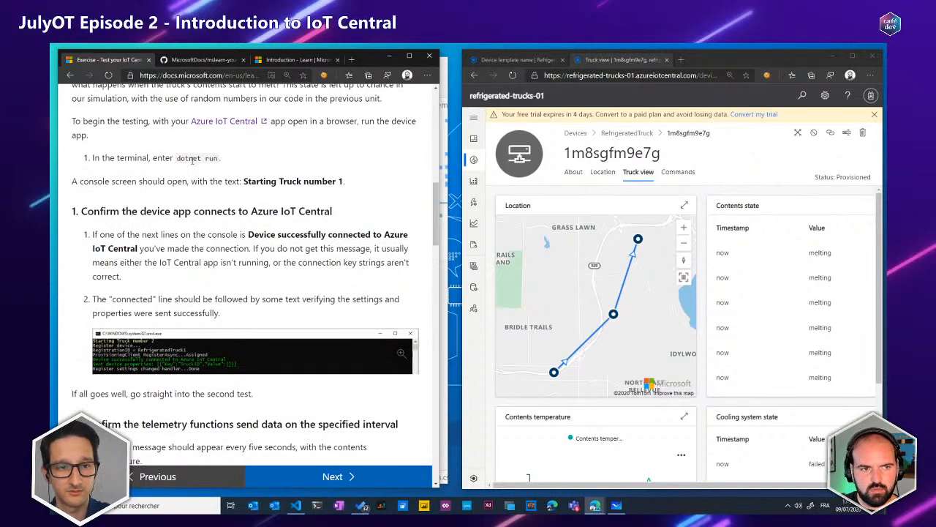
scroll(240, 163, down, 4)
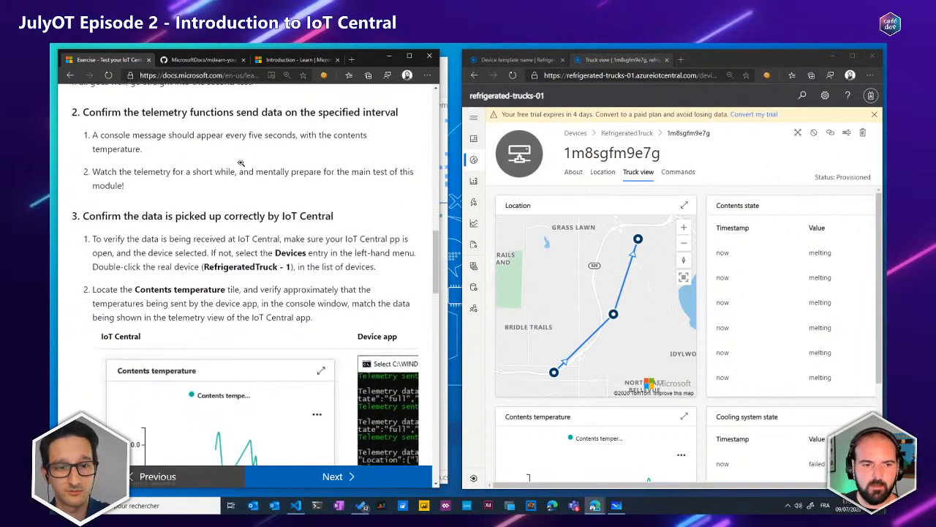
scroll(240, 162, down, 5)
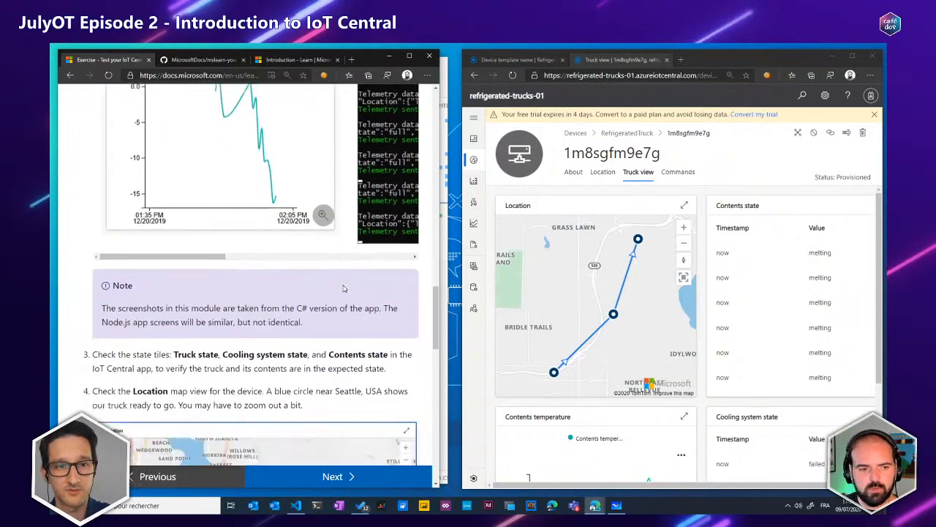
scroll(343, 288, down, 10)
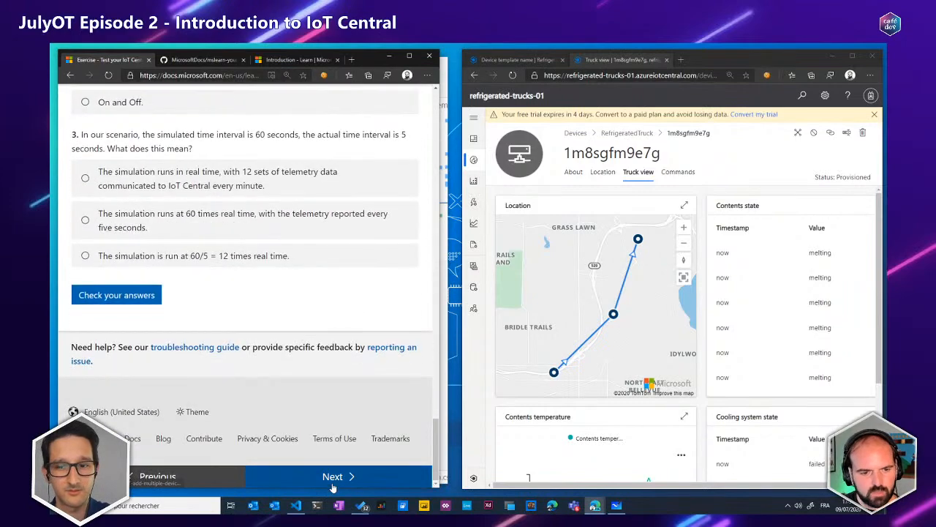
click(332, 483)
Review the customer command test and its Location and Event tile checks, then advance to the Create multiple devices unit
scroll(328, 283, down, 3)
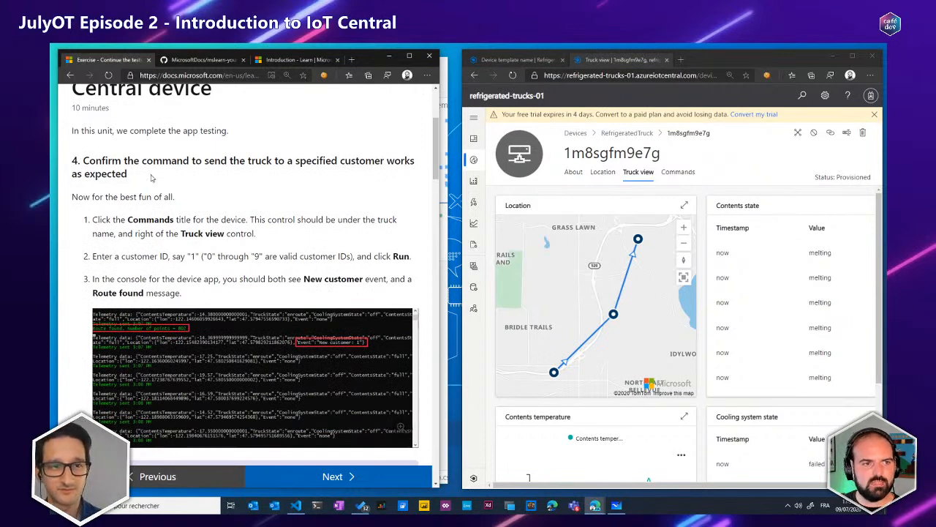
scroll(152, 210, down, 2)
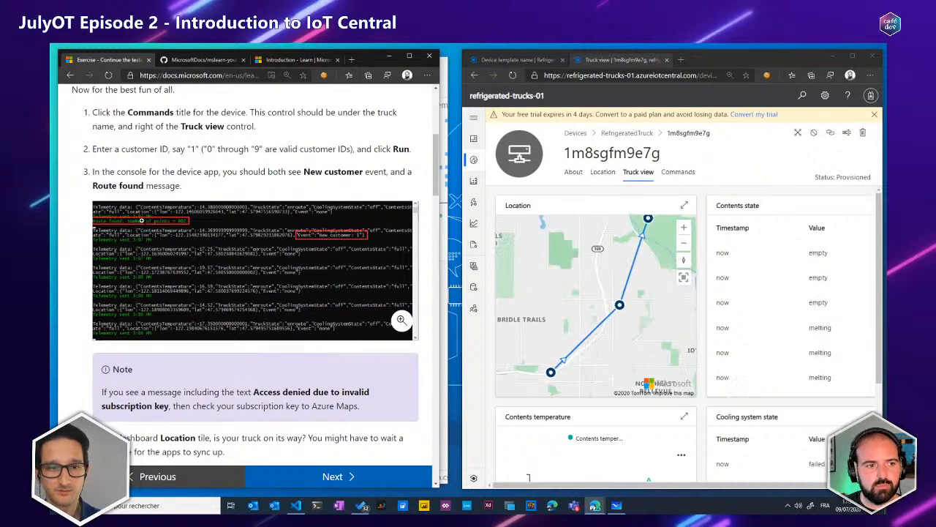
drag(431, 150, 436, 204)
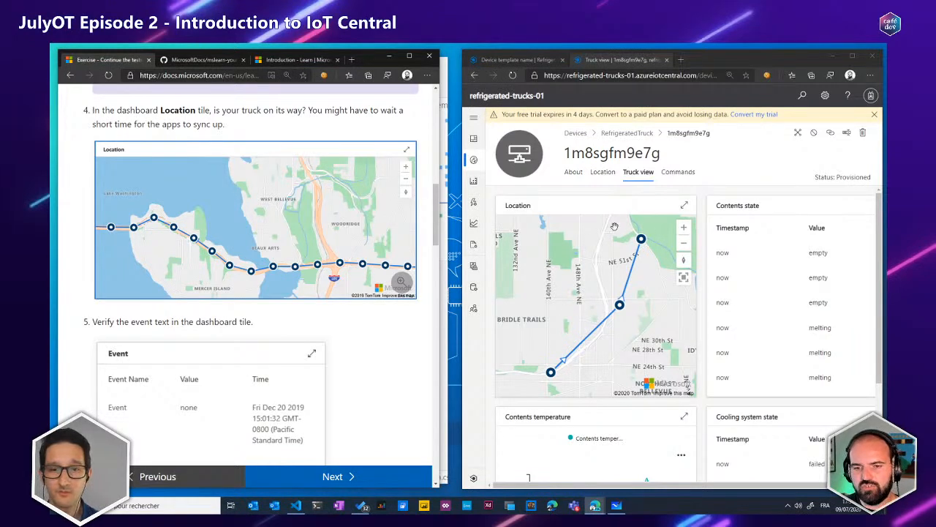
drag(434, 234, 444, 464)
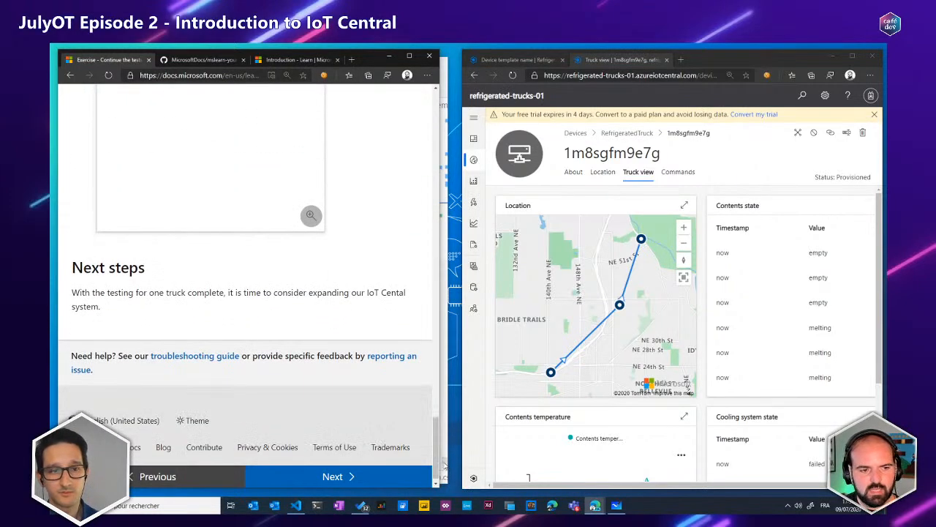
click(399, 476)
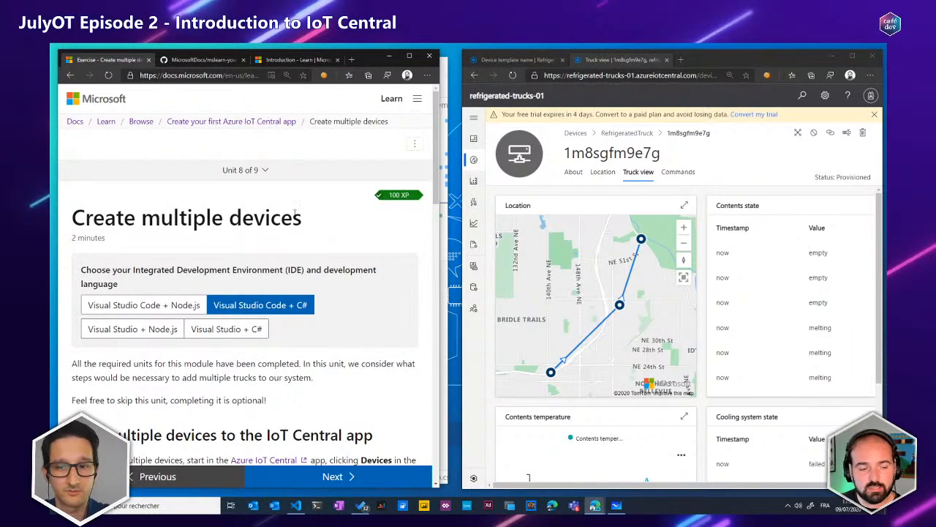
click(263, 176)
click(263, 177)
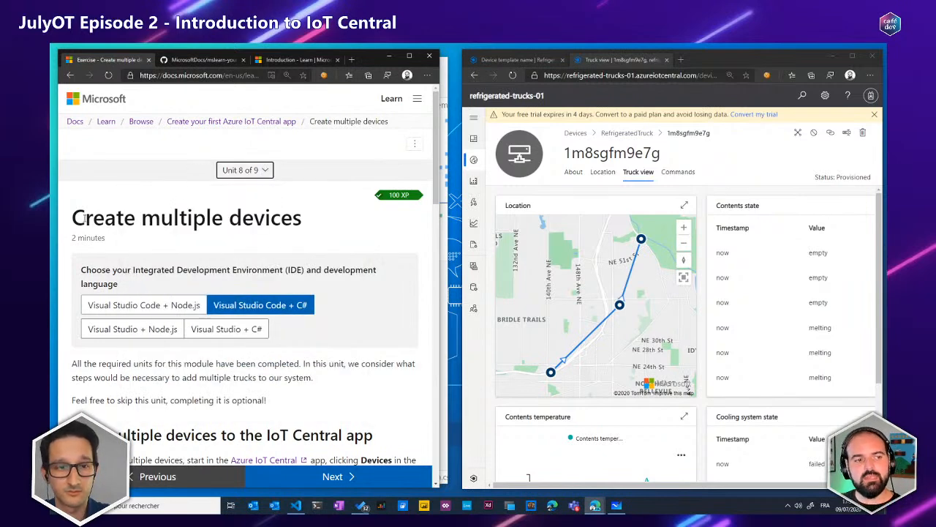
click(85, 218)
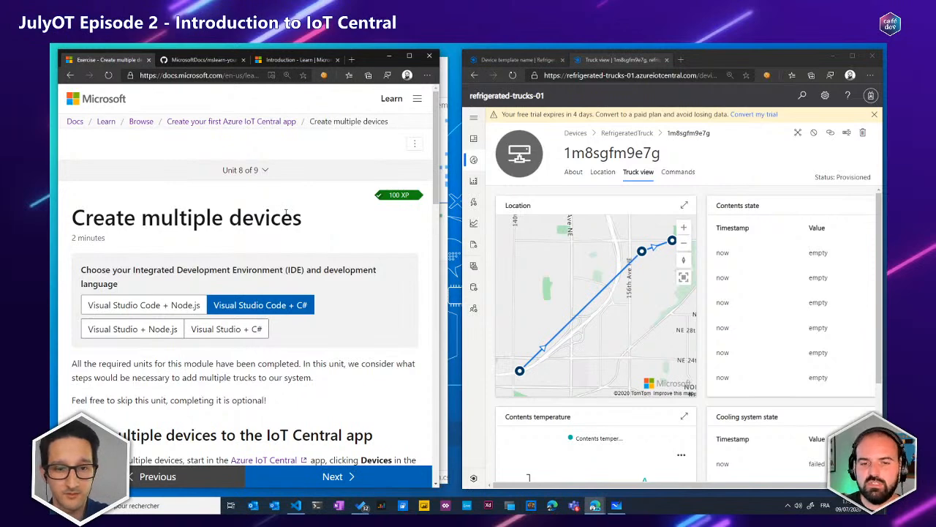
Show the IoT Central app's data exports and look through the destination types offered for a new export
click(476, 288)
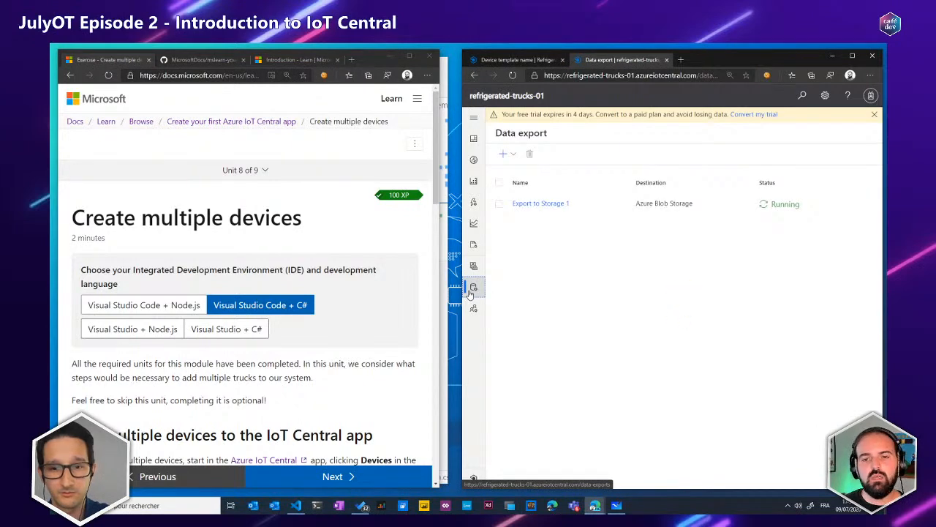
click(513, 156)
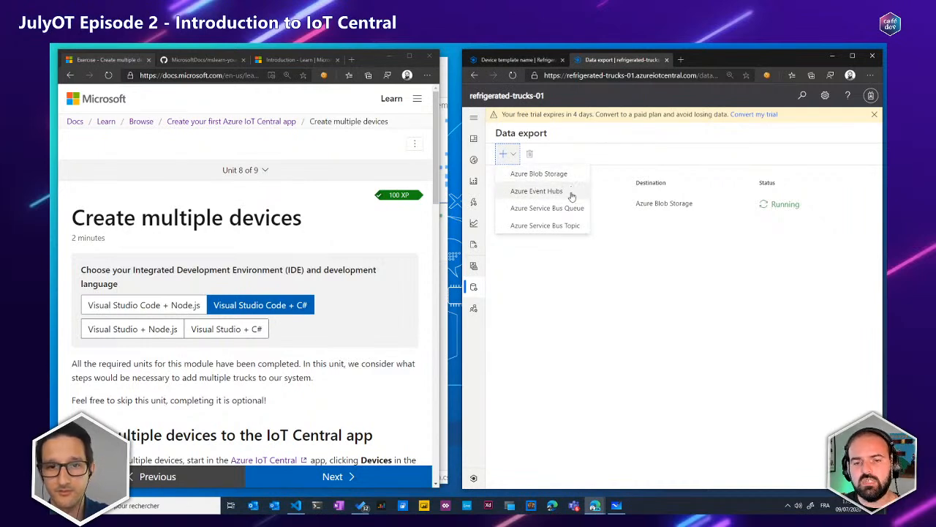
click(605, 266)
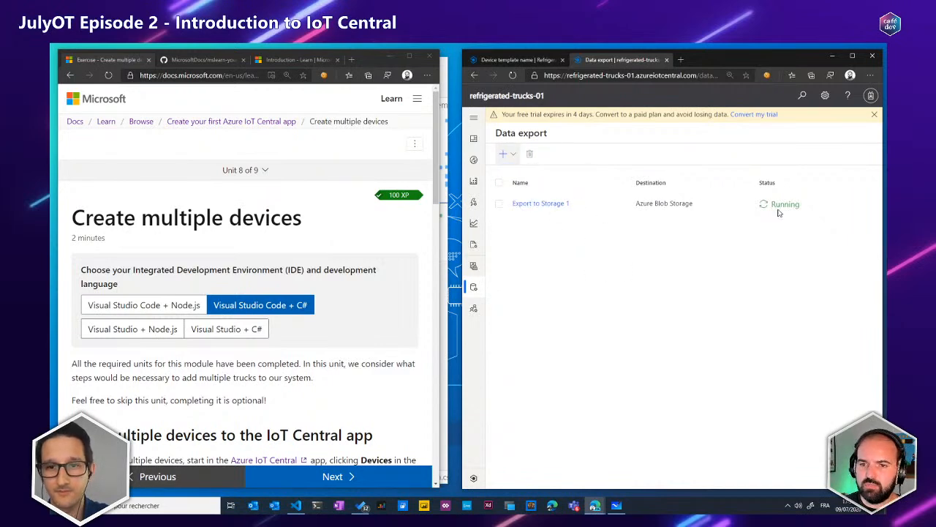
Switch to Visual Studio Code and examine the exported 00.json and 00 (2).json files, including device 1m8sgfm9e7g's ID and desiredVersion property
click(451, 90)
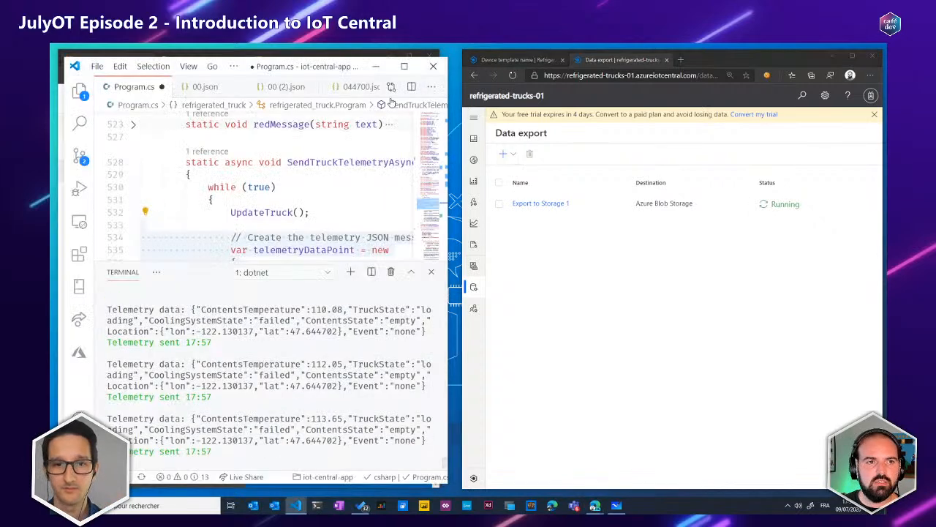
click(205, 86)
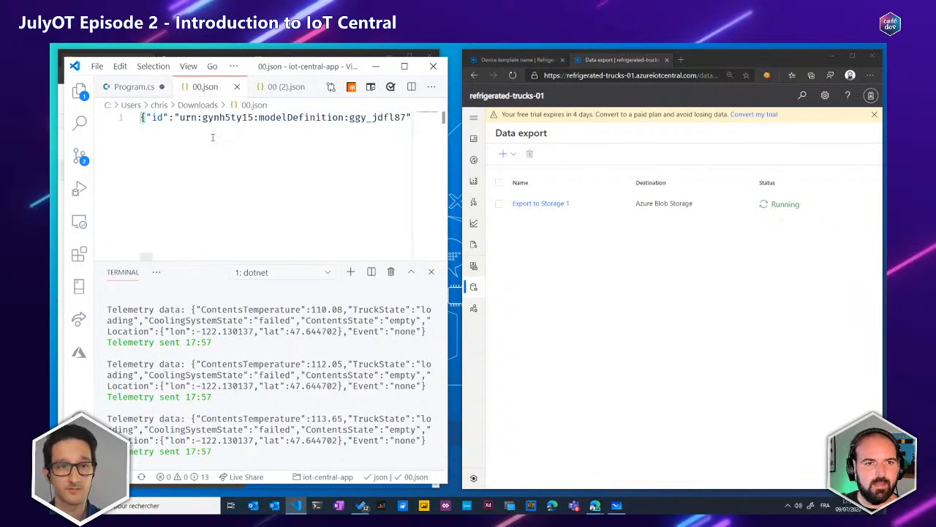
click(292, 89)
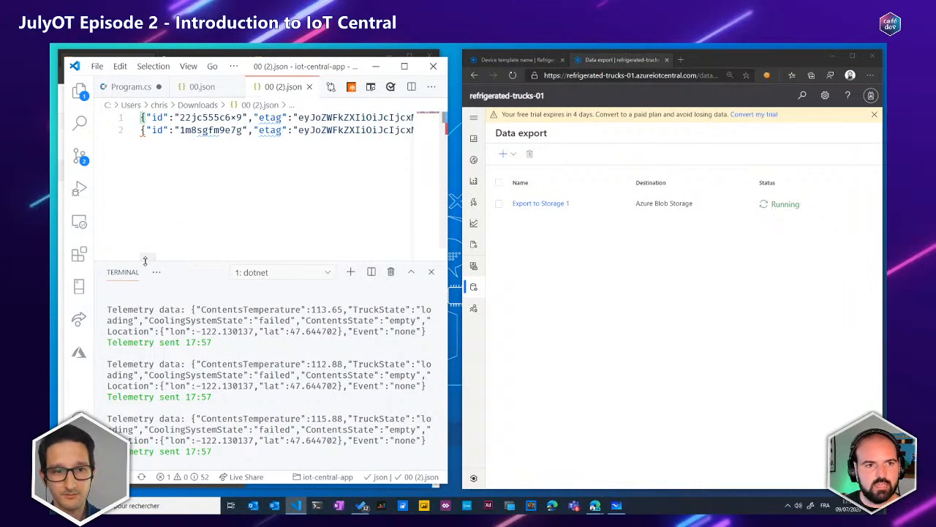
double_click(207, 130)
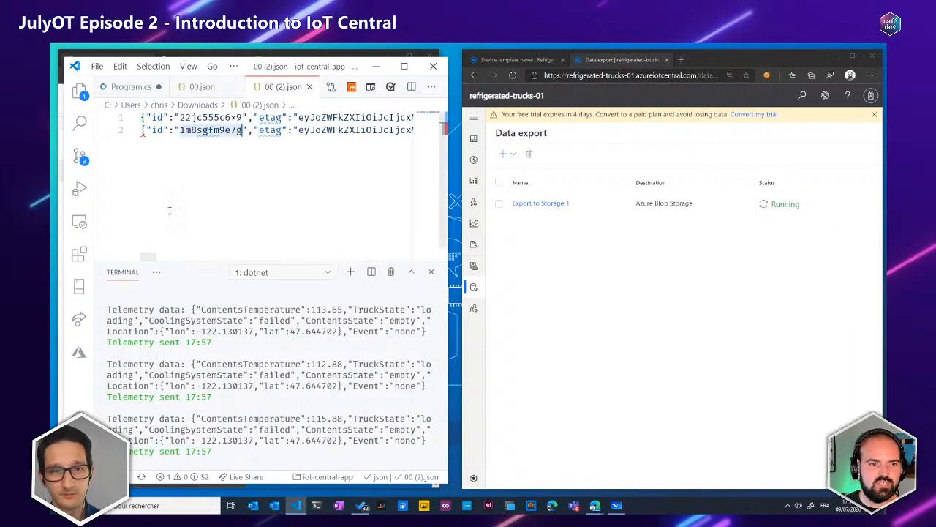
drag(149, 257, 322, 243)
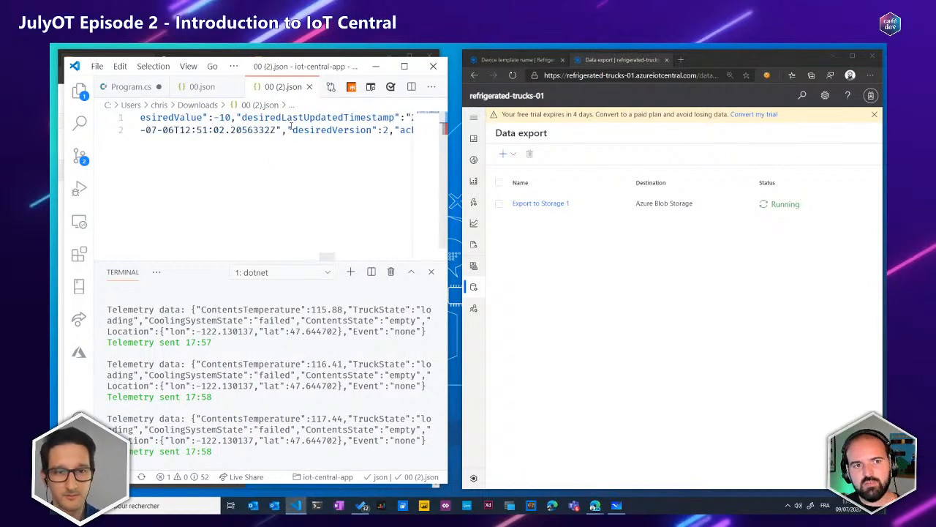
drag(292, 129, 375, 129)
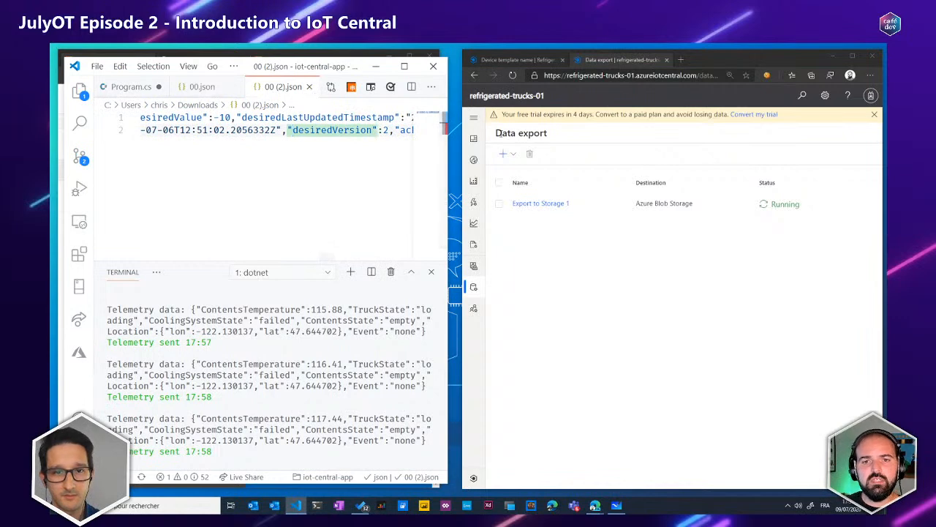
Apply Format Document to 00.json and shrink the terminal pane to enlarge the editor
click(207, 94)
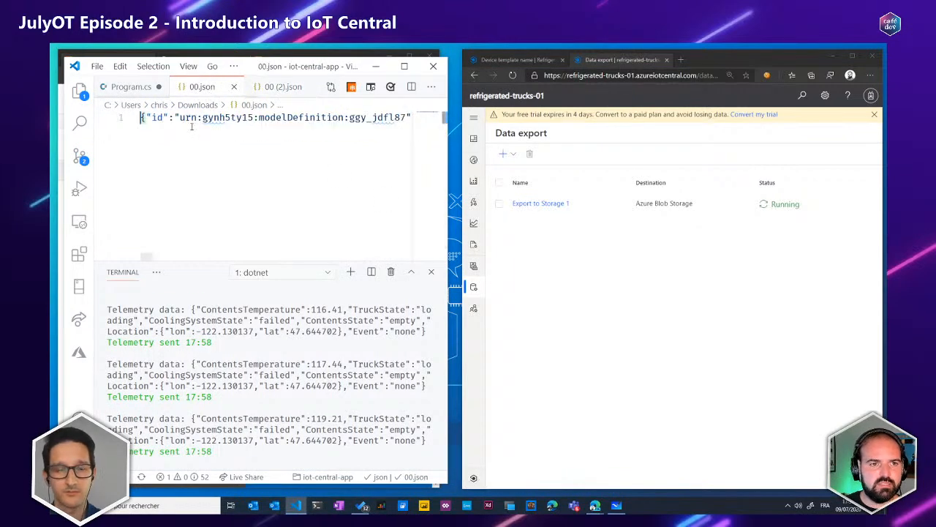
drag(203, 206, 229, 118)
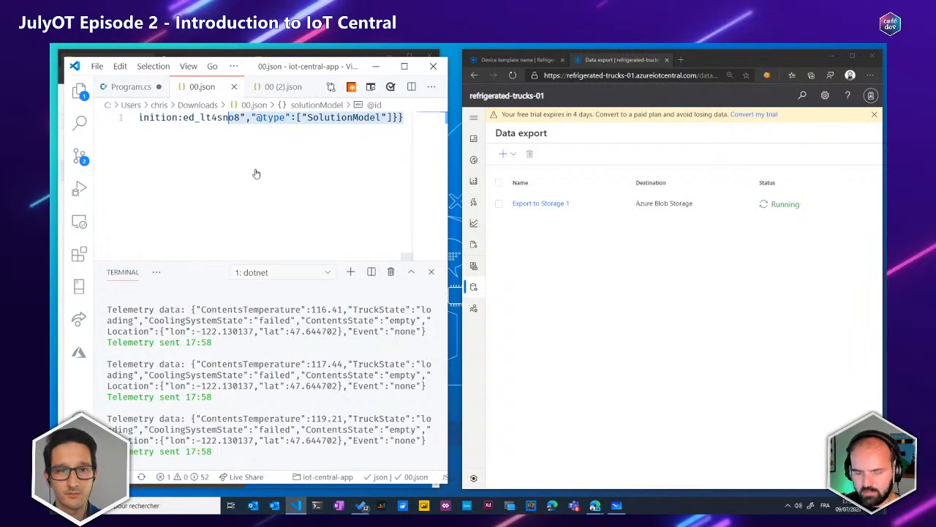
key(ctrl+shift+p)
text(for)
key(Return)
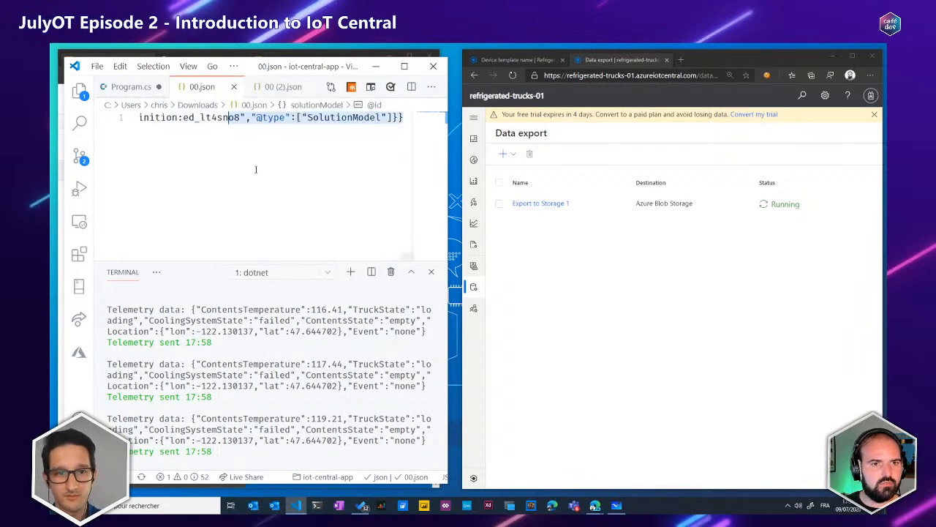
drag(153, 259, 196, 456)
Review the device template definition in 00.json, from the solution model up through the Event telemetry to the truck state enum values
scroll(229, 365, up, 20)
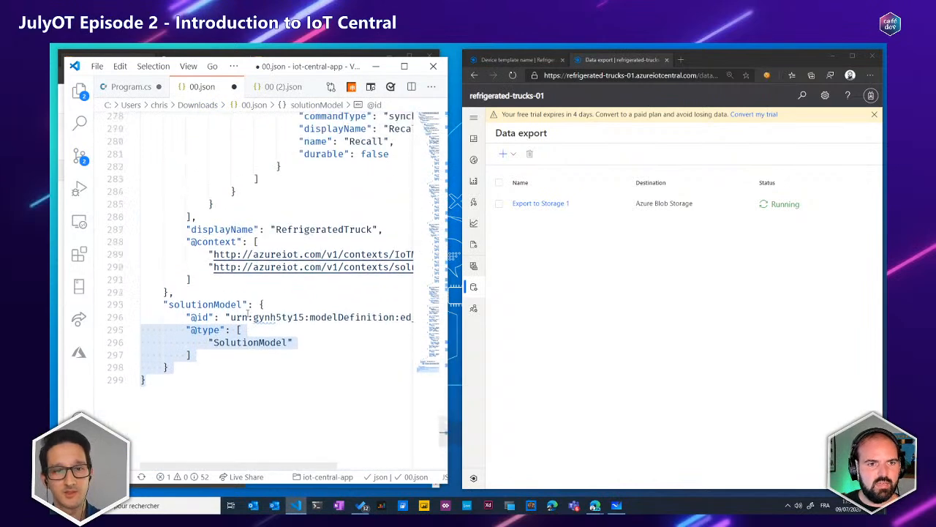
scroll(273, 302, up, 12)
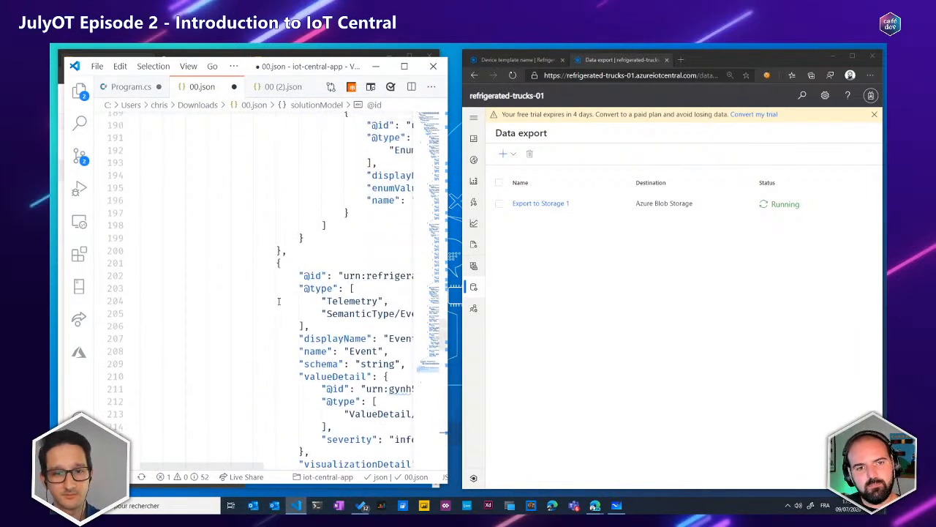
drag(229, 469, 272, 469)
scroll(281, 276, up, 2)
scroll(280, 275, up, 5)
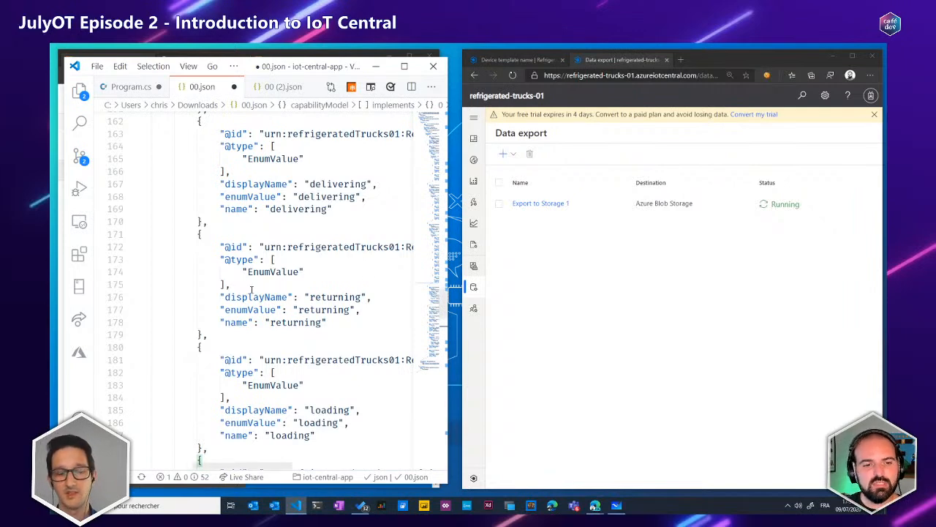
scroll(306, 311, up, 5)
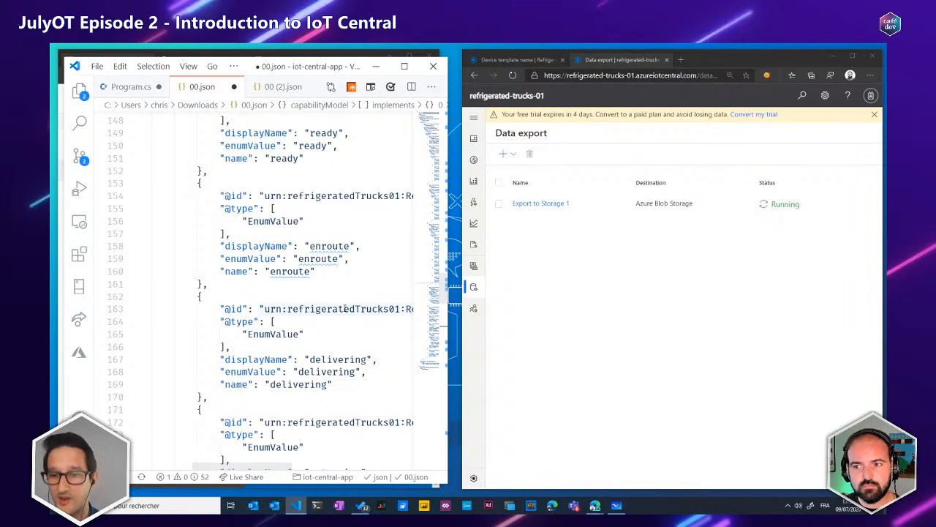
Apply Format Document to 00 (2).json and review the second device's properties and OptimalTemperature metadata
click(278, 88)
key(ctrl+shift+p)
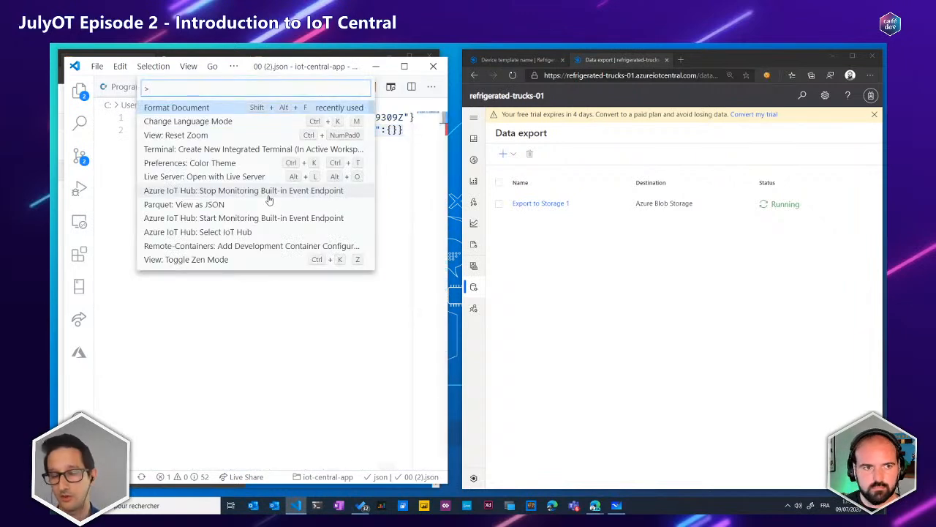
key(Return)
scroll(340, 230, up, 5)
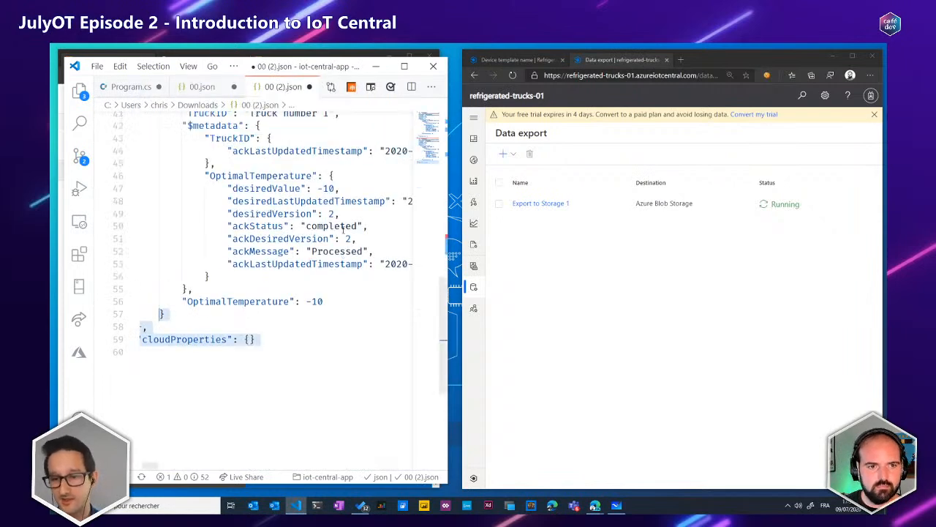
scroll(341, 230, up, 3)
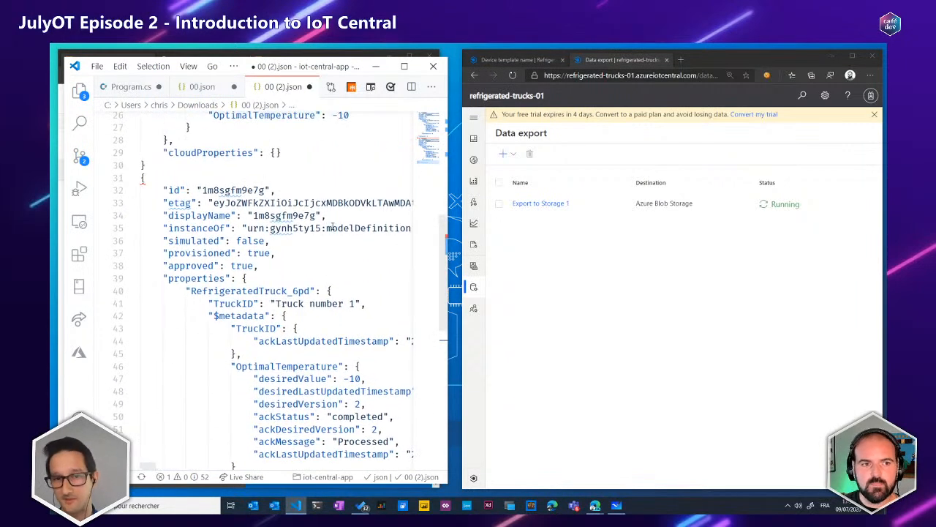